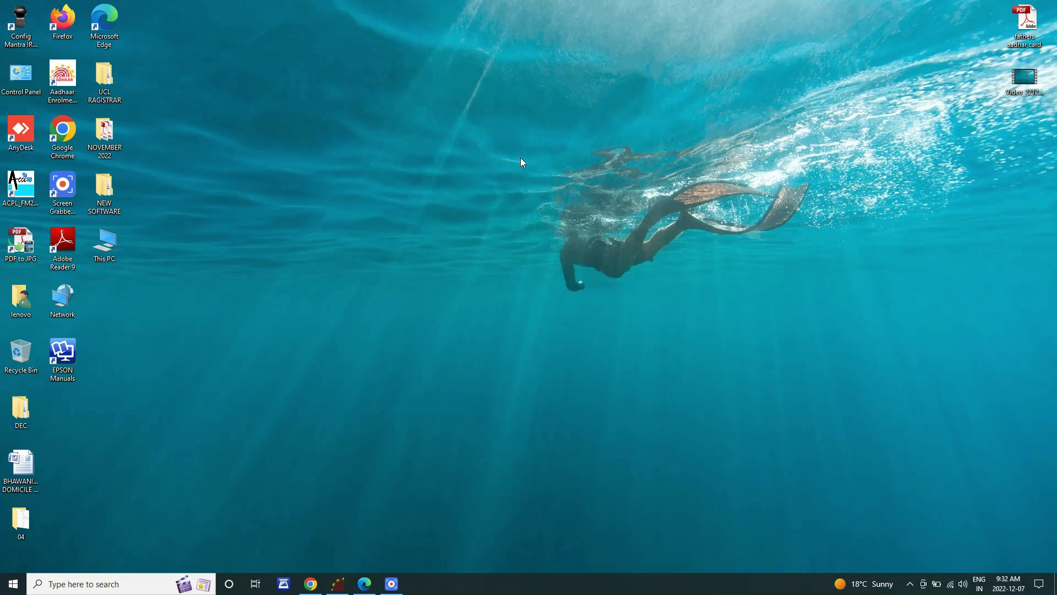
Step: Refresh the desktop, then launch Chrome and go to google.com
{"action": "right_click", "coordinate": [515, 161]}
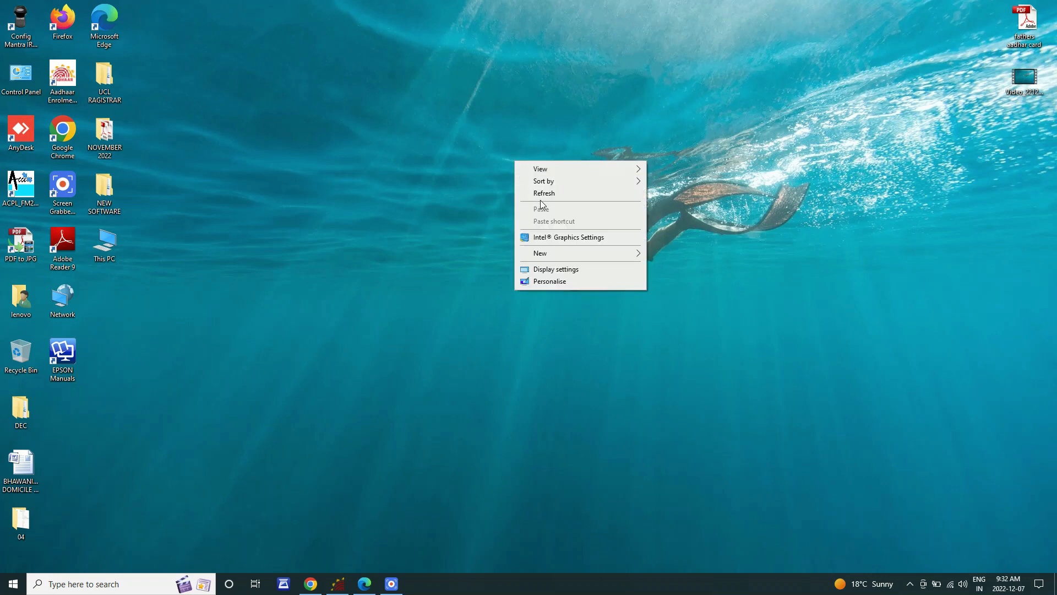
{"action": "left_click", "coordinate": [540, 194]}
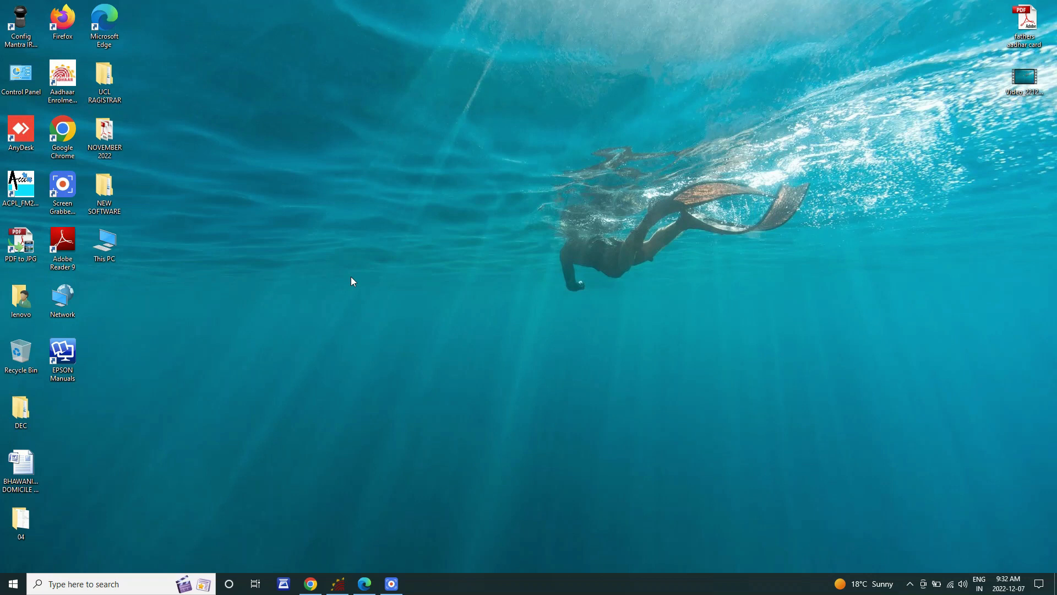
{"action": "left_click", "coordinate": [310, 584]}
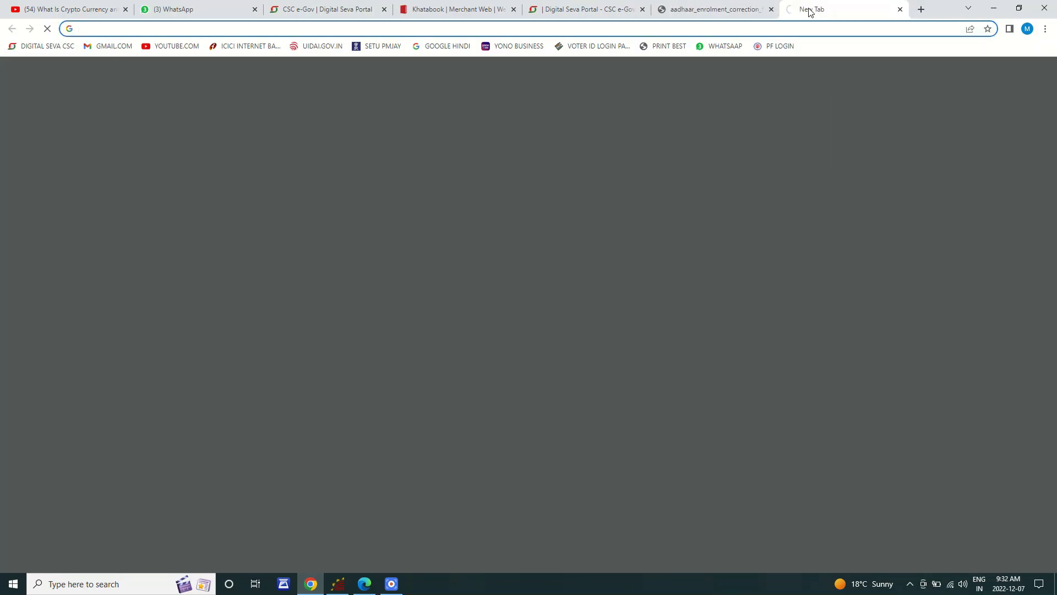
{"action": "type", "text": "GO"}
{"action": "key", "text": "Return"}
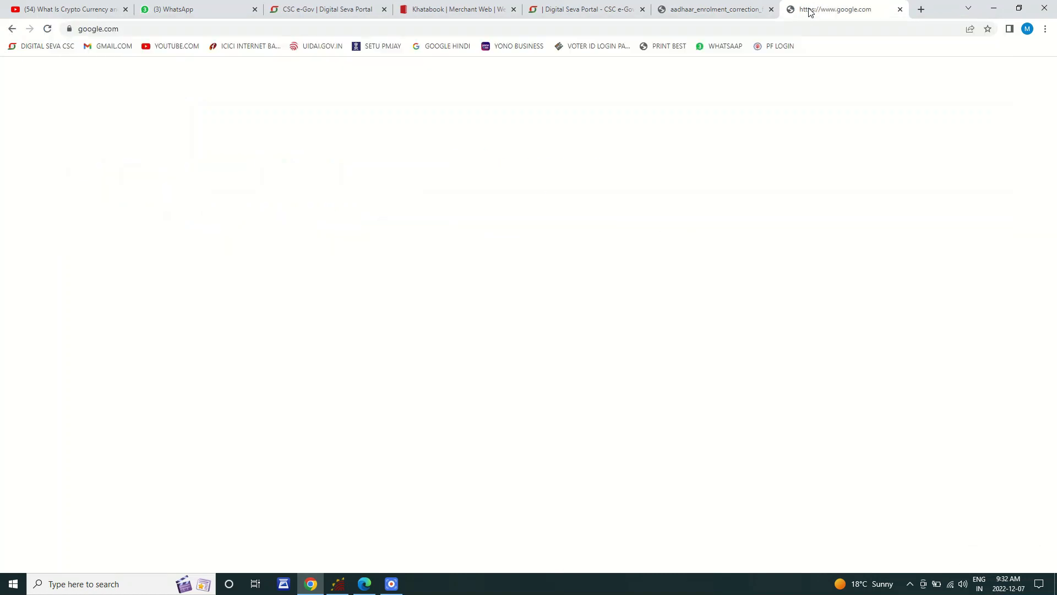
Step: Search Google for 'rtps bihar' and open the RTPS Bihar result
{"action": "left_click", "coordinate": [433, 277]}
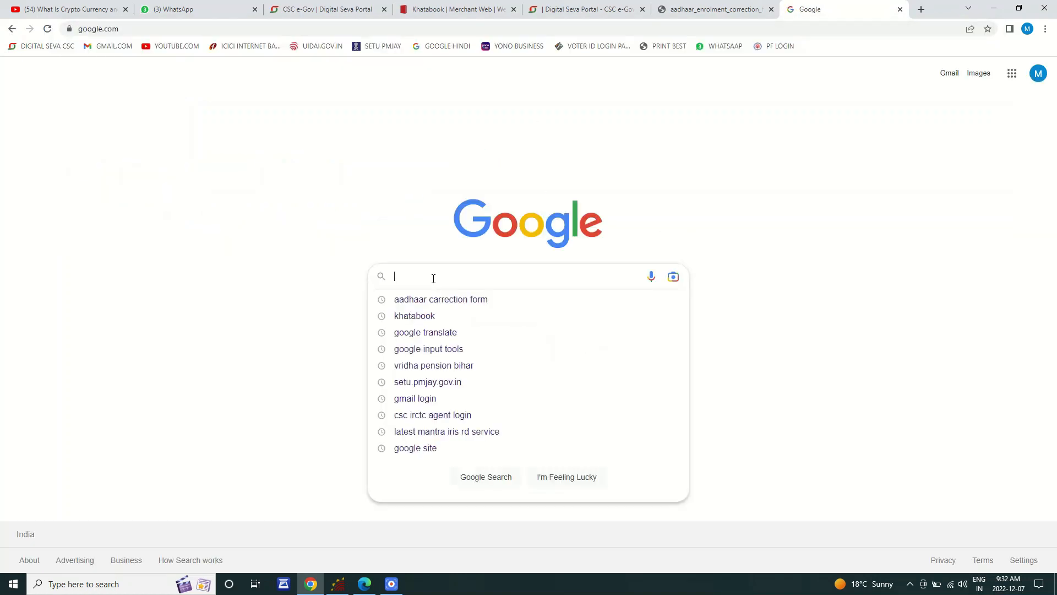
{"action": "type", "text": "RTPS"}
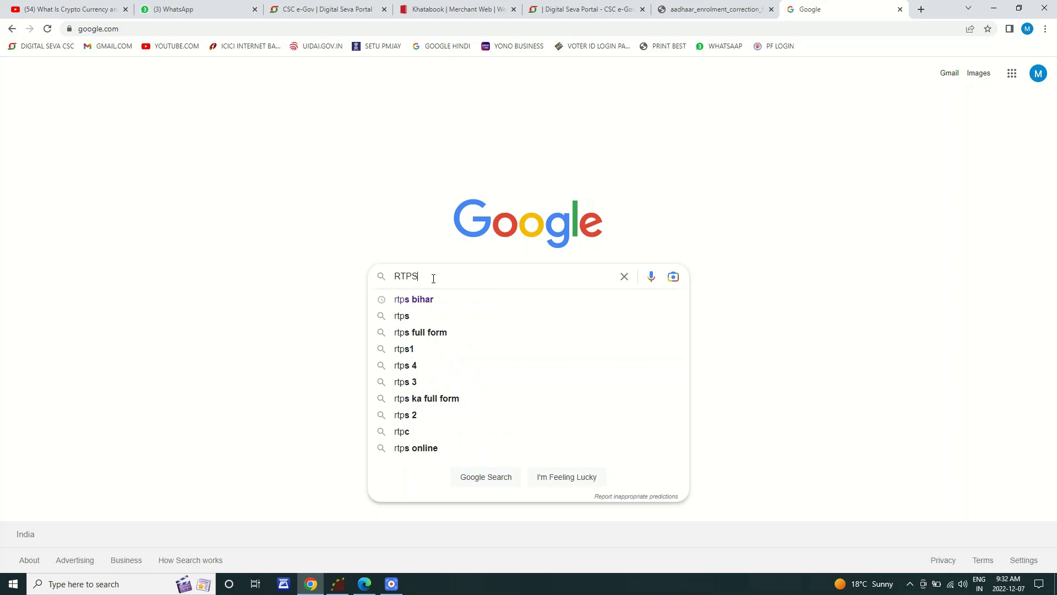
{"action": "left_click", "coordinate": [431, 301]}
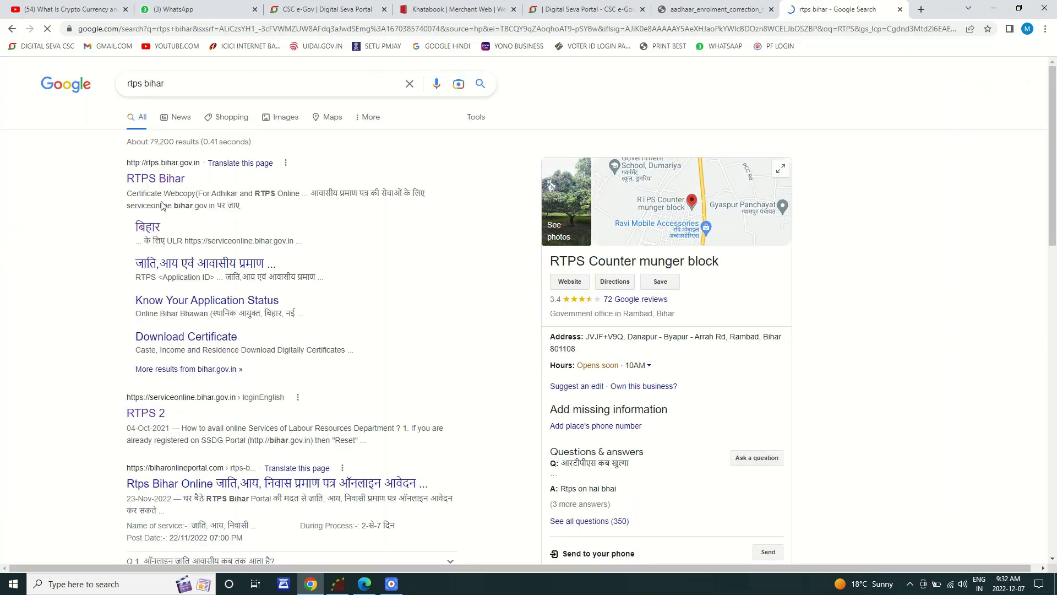
{"action": "left_click", "coordinate": [154, 172]}
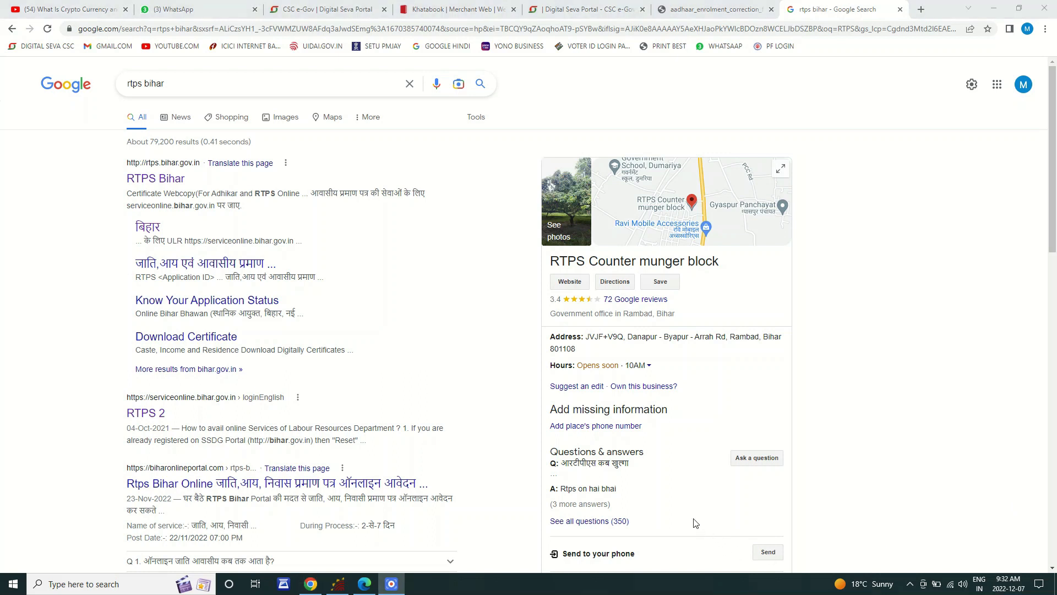
{"action": "mouse_move", "coordinate": [106, 149]}
{"action": "left_mouse_down"}
{"action": "mouse_move", "coordinate": [191, 197]}
{"action": "mouse_move", "coordinate": [290, 205]}
{"action": "left_mouse_up"}
Step: Open the RTPS Bihar site and follow its serviceonline.bihar.gov.in portal link
{"action": "left_click", "coordinate": [161, 178]}
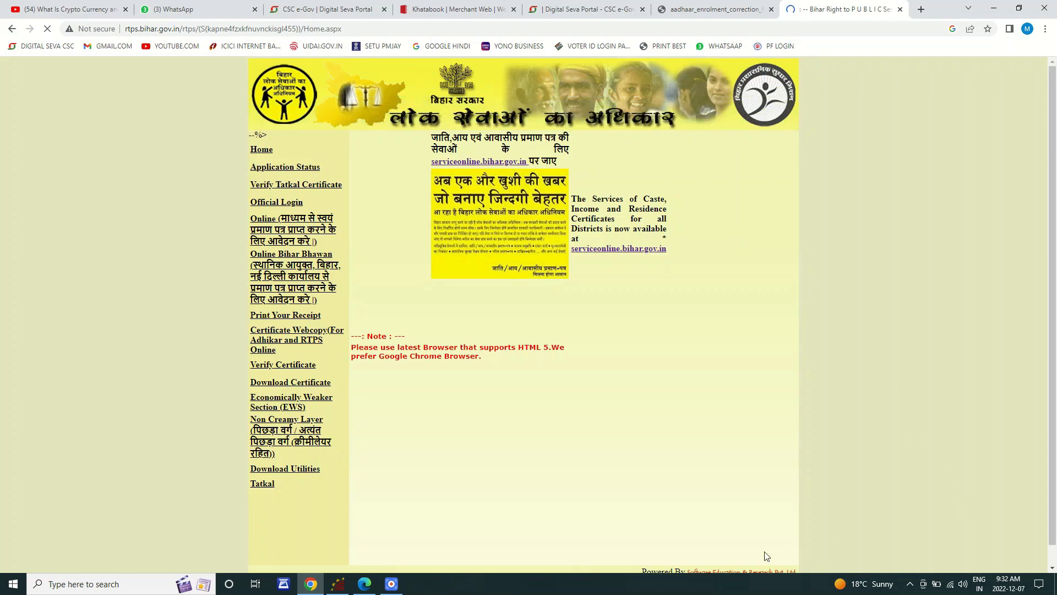
{"action": "left_click", "coordinate": [432, 156]}
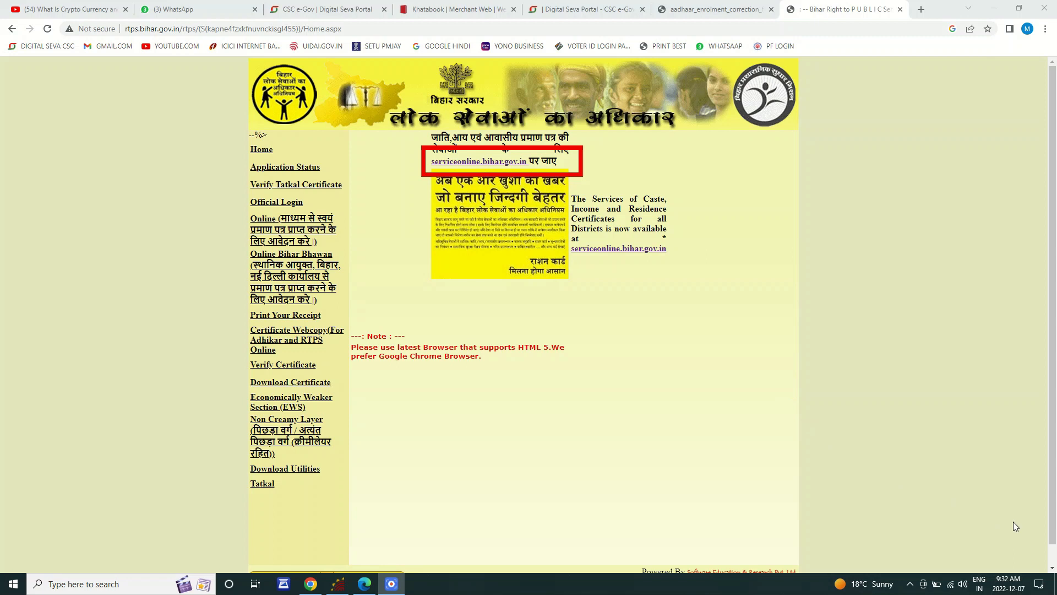
{"action": "left_click", "coordinate": [457, 164]}
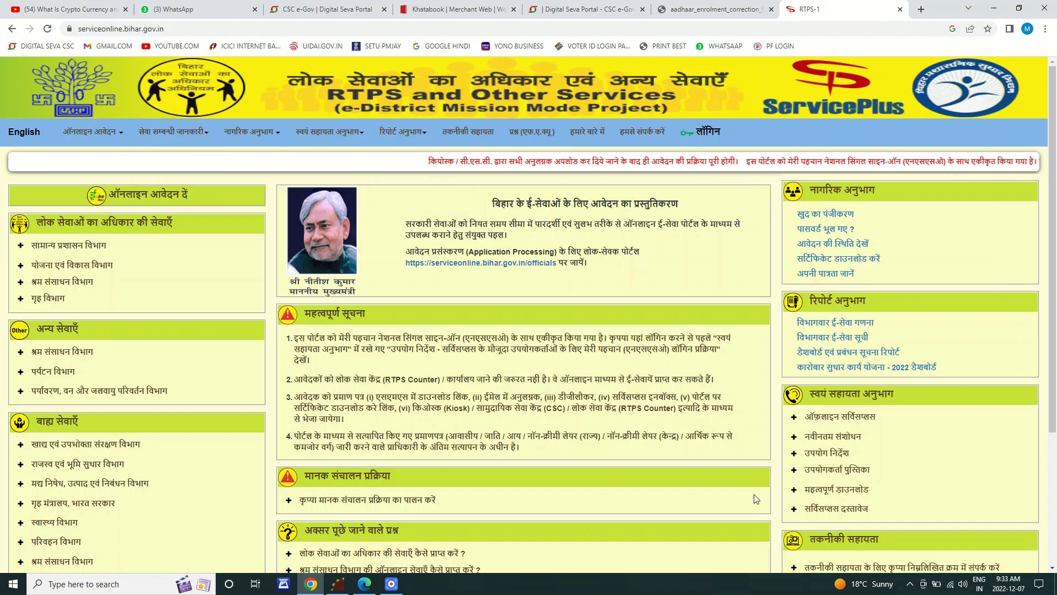
{"action": "key", "text": "F9"}
{"action": "mouse_move", "coordinate": [8, 96]}
{"action": "left_mouse_down"}
{"action": "mouse_move", "coordinate": [158, 133]}
{"action": "mouse_move", "coordinate": [735, 141]}
{"action": "mouse_move", "coordinate": [835, 163]}
{"action": "left_mouse_up"}
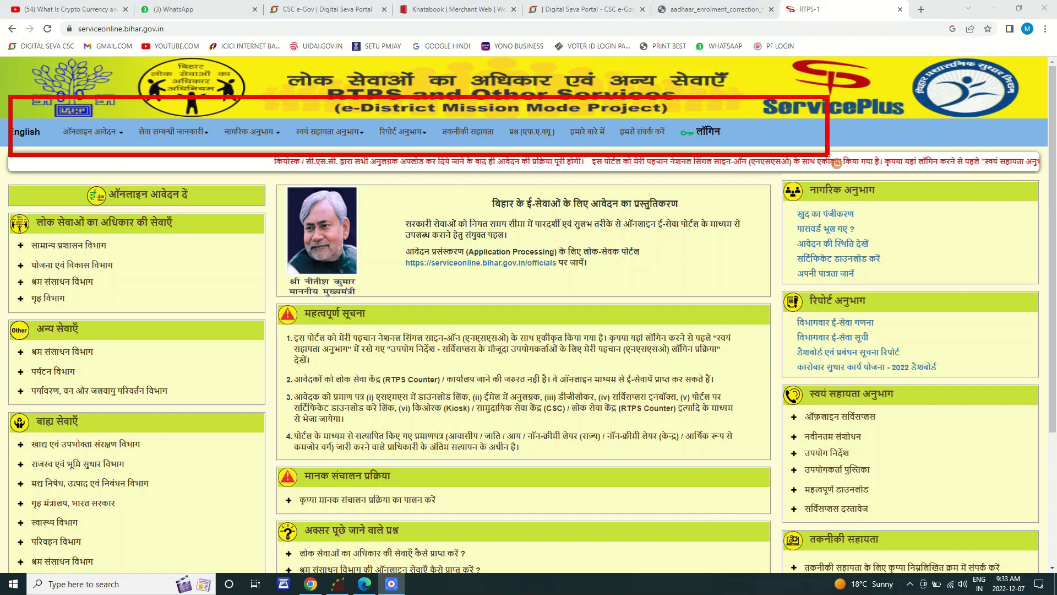
{"action": "left_click_drag", "start_coordinate": [21, 129], "coordinate": [65, 150]}
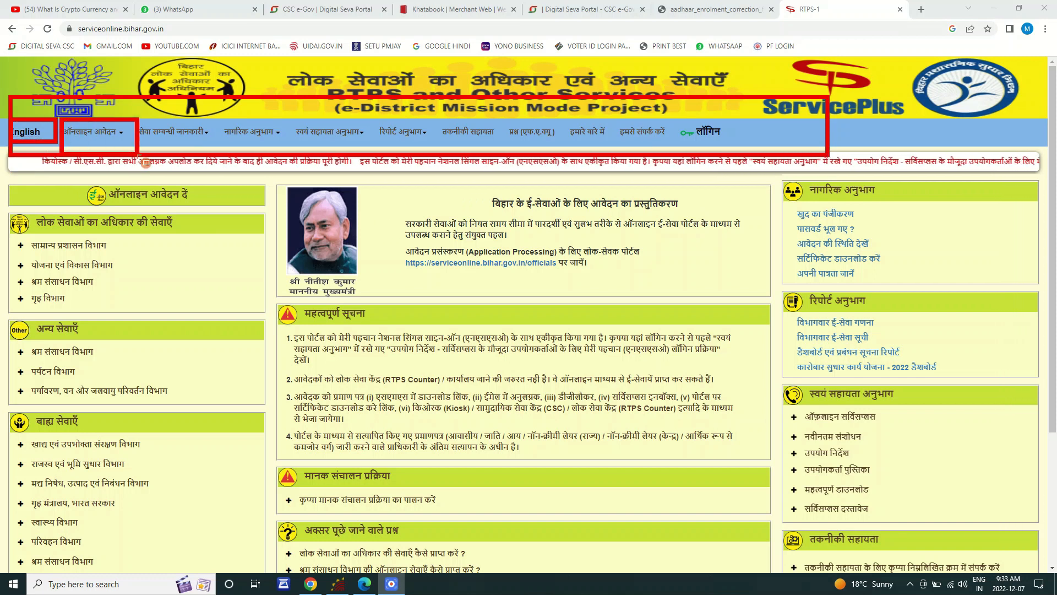
{"action": "left_click_drag", "start_coordinate": [130, 117], "coordinate": [223, 146]}
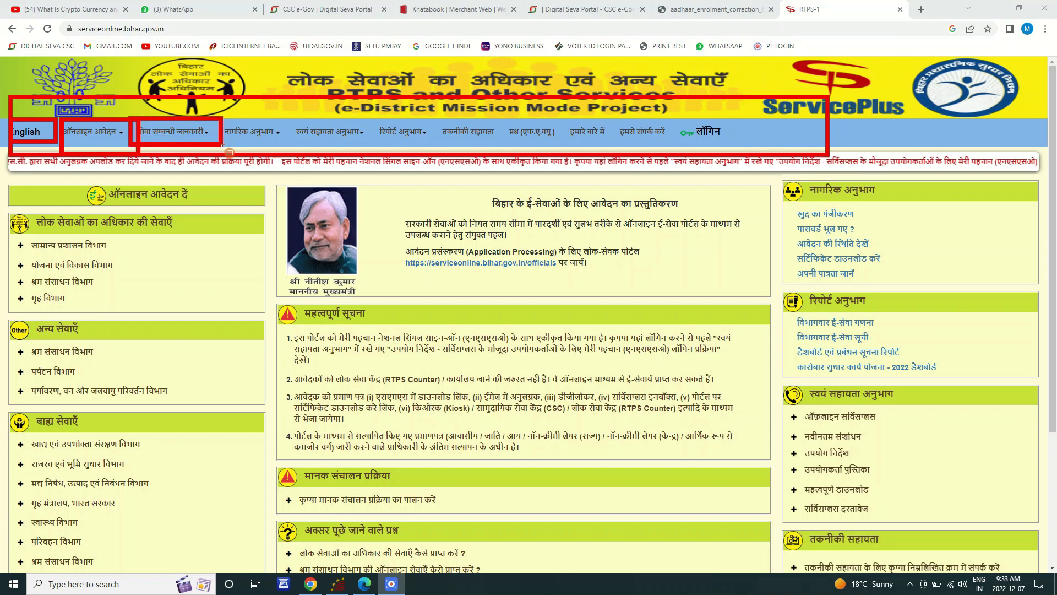
{"action": "mouse_move", "coordinate": [218, 118]}
{"action": "left_mouse_down"}
{"action": "mouse_move", "coordinate": [259, 142]}
{"action": "mouse_move", "coordinate": [330, 133]}
{"action": "mouse_move", "coordinate": [380, 150]}
{"action": "left_mouse_up"}
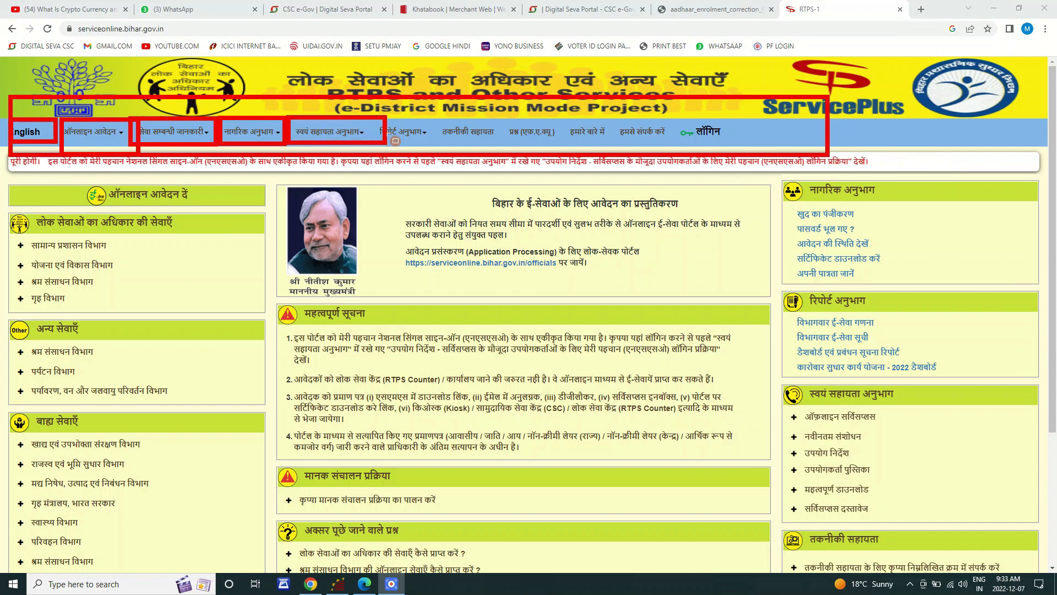
{"action": "left_click_drag", "start_coordinate": [373, 112], "coordinate": [449, 157]}
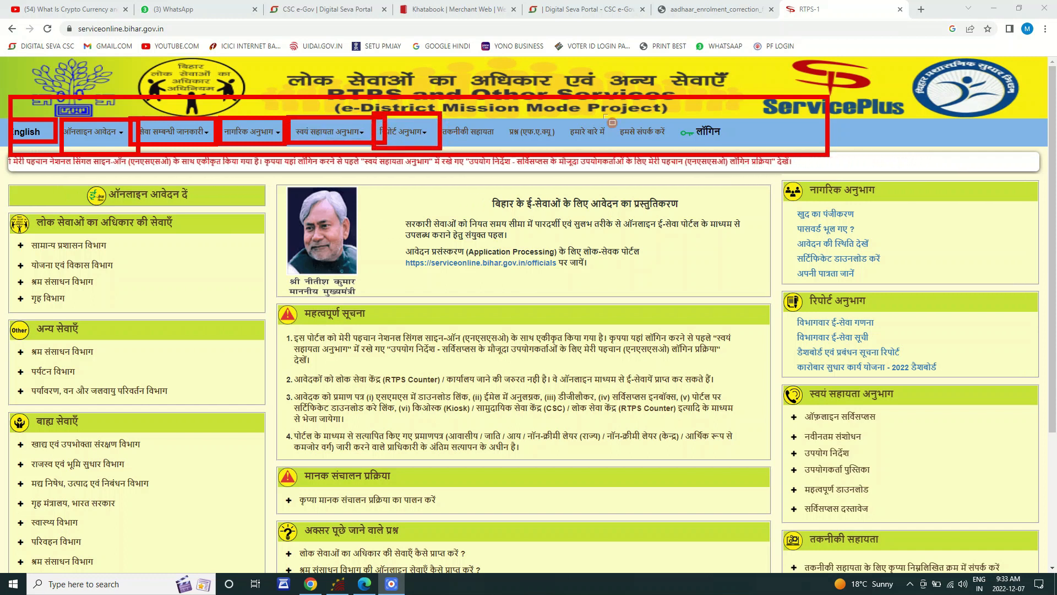
{"action": "left_click_drag", "start_coordinate": [672, 114], "coordinate": [753, 148]}
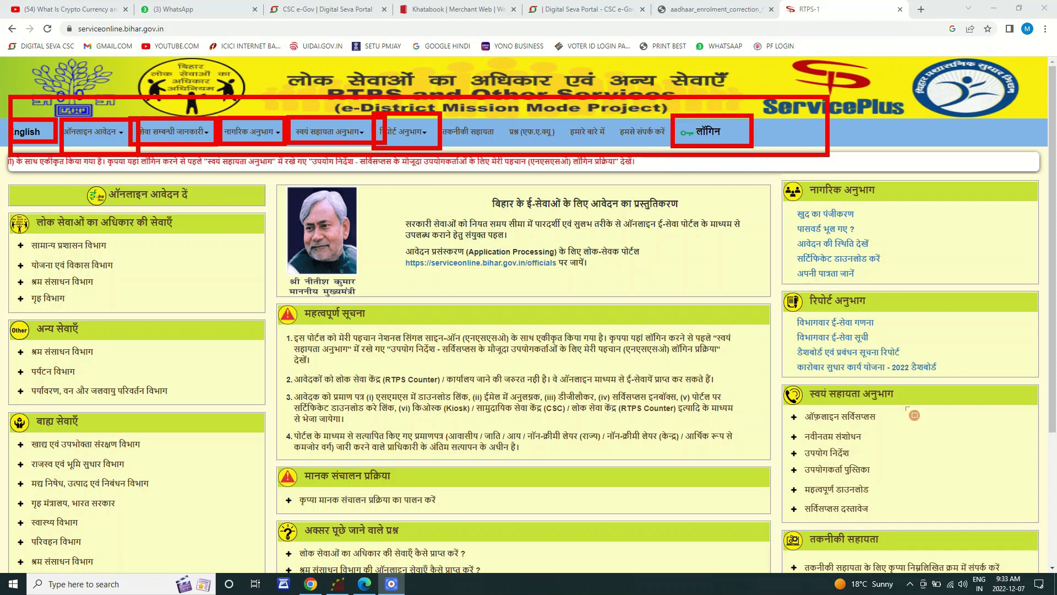
{"action": "key", "text": "Escape"}
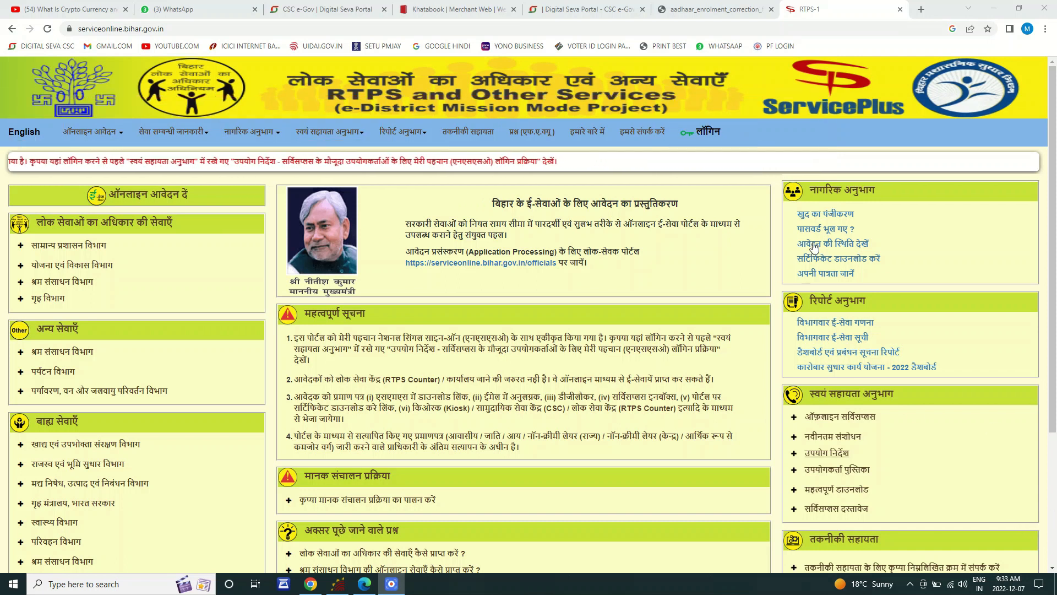
Step: Choose लॉगिन and continue past the login precautions popup to MeriPehchaan sign-in
{"action": "left_click", "coordinate": [711, 130]}
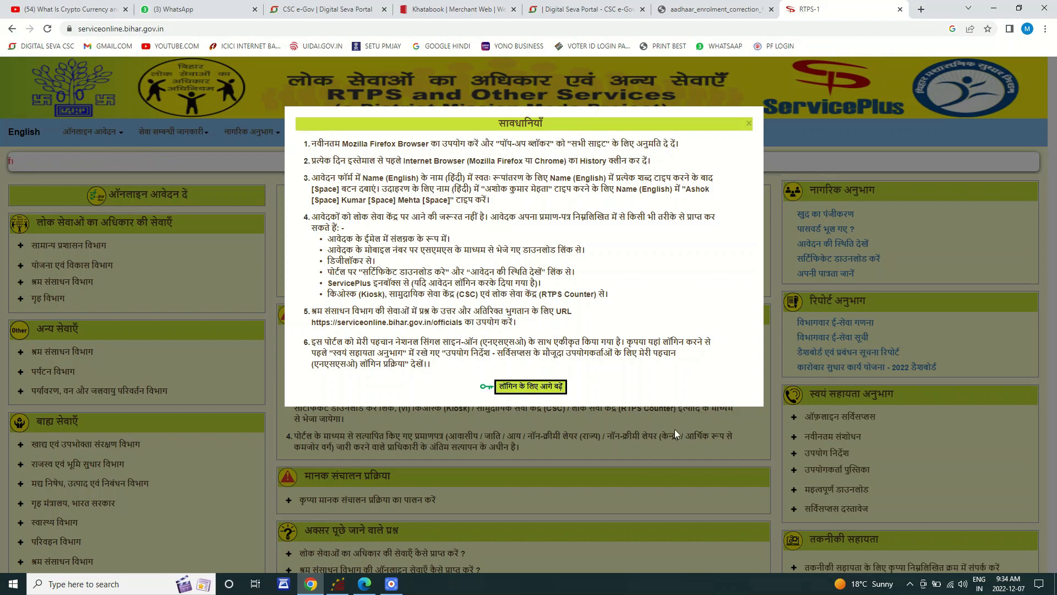
{"action": "left_click", "coordinate": [552, 393]}
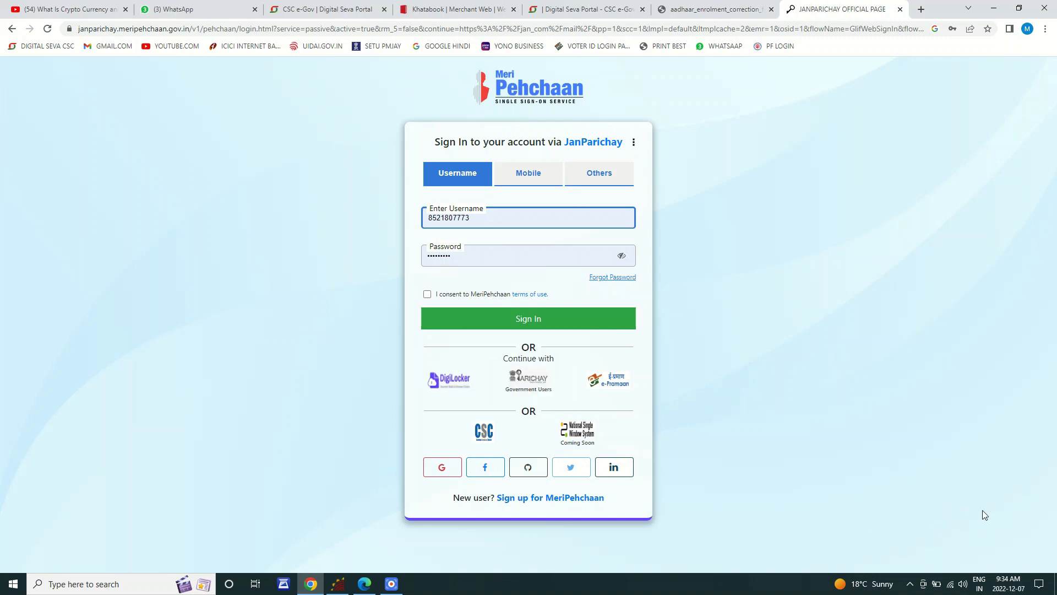
Step: Highlight the address bar and the MeriPehchaan sign-in form's username and password fields
{"action": "left_click", "coordinate": [693, 517]}
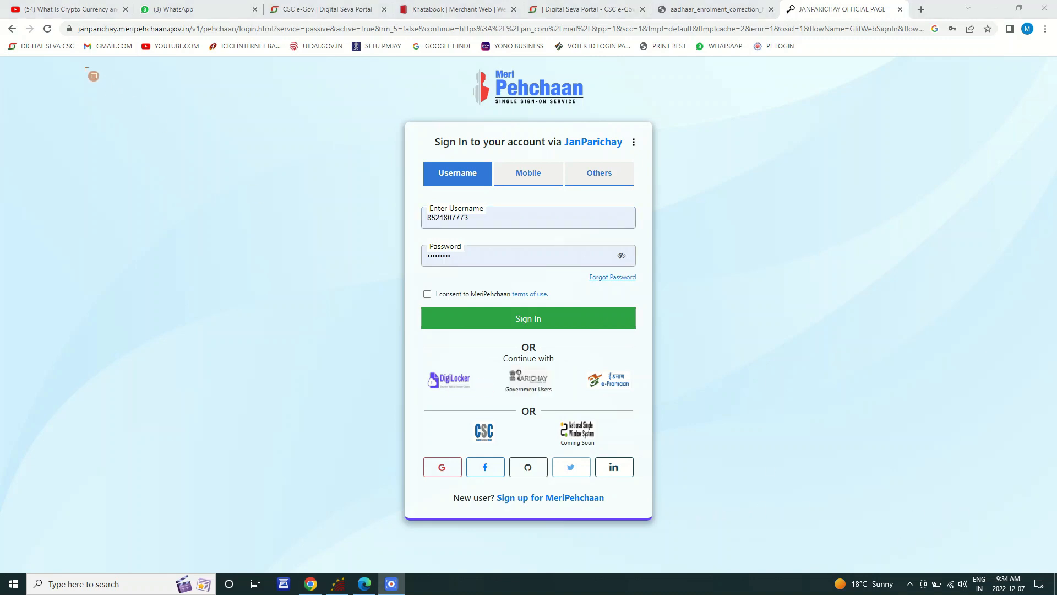
{"action": "left_click_drag", "start_coordinate": [61, 21], "coordinate": [237, 46]}
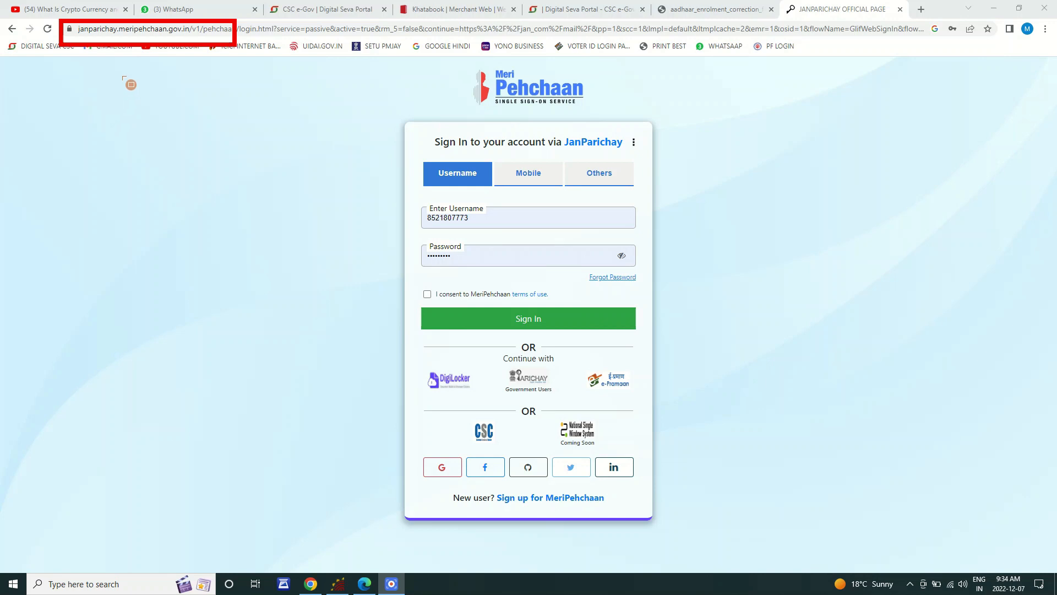
{"action": "mouse_move", "coordinate": [372, 100]}
{"action": "left_mouse_down"}
{"action": "mouse_move", "coordinate": [692, 306]}
{"action": "mouse_move", "coordinate": [721, 386]}
{"action": "mouse_move", "coordinate": [687, 498]}
{"action": "mouse_move", "coordinate": [659, 524]}
{"action": "left_mouse_up"}
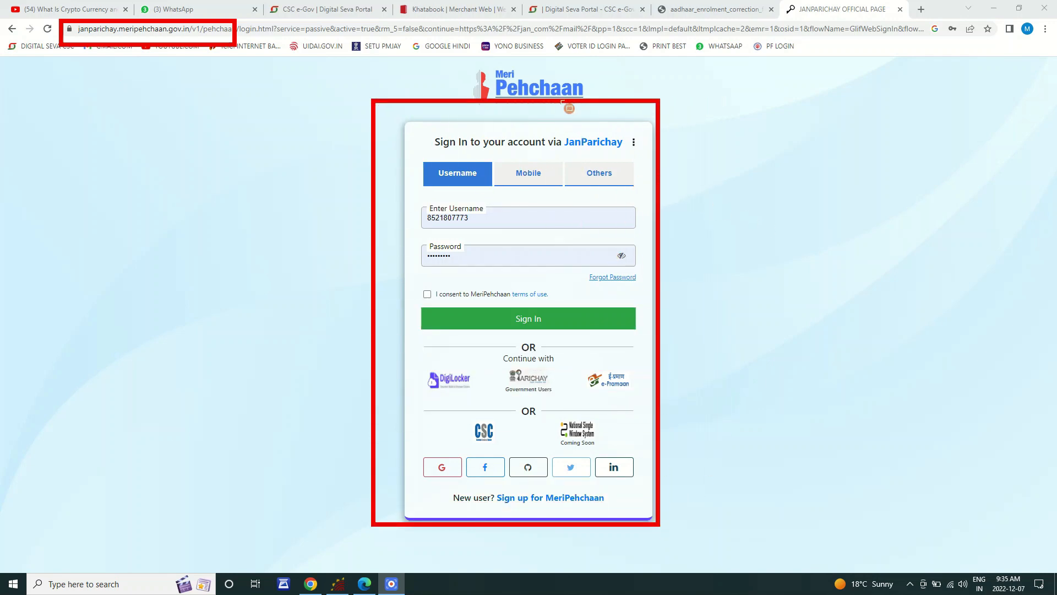
{"action": "left_click", "coordinate": [1016, 517]}
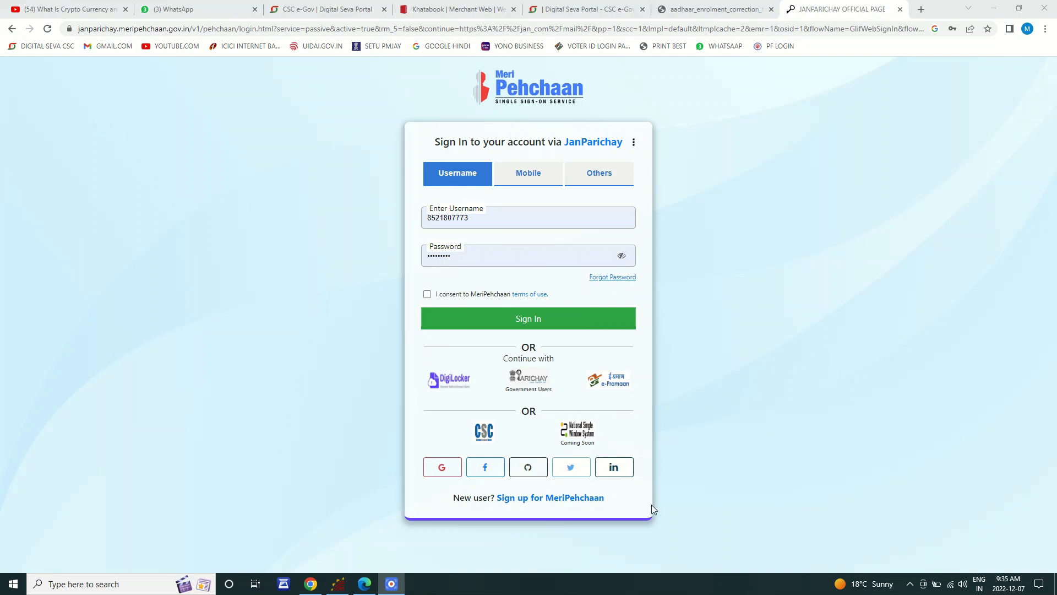
{"action": "mouse_move", "coordinate": [406, 150]}
{"action": "left_mouse_down"}
{"action": "mouse_move", "coordinate": [484, 177]}
{"action": "mouse_move", "coordinate": [686, 196]}
{"action": "left_mouse_up"}
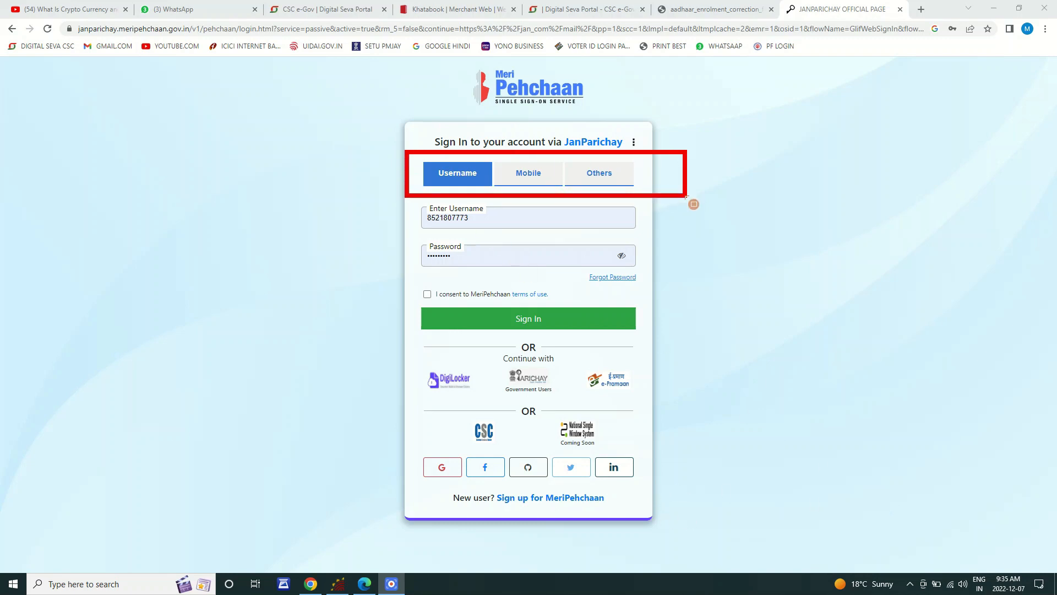
{"action": "mouse_move", "coordinate": [499, 160]}
{"action": "left_mouse_down"}
{"action": "mouse_move", "coordinate": [565, 186]}
{"action": "mouse_move", "coordinate": [626, 187]}
{"action": "left_mouse_up"}
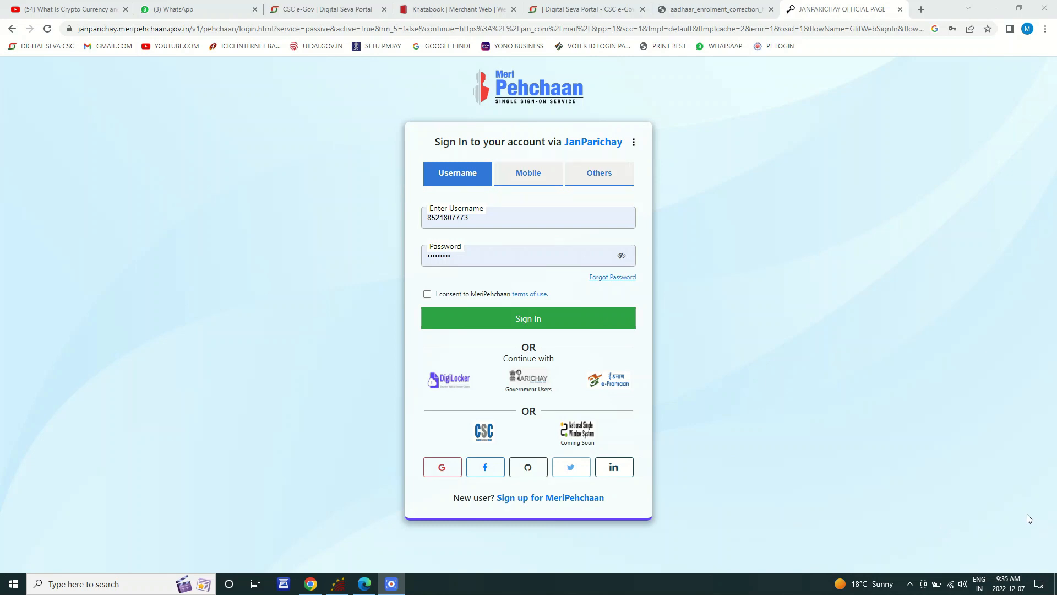
Step: Switch to the Mobile sign-in option and fill in the saved mobile number and password
{"action": "left_click", "coordinate": [456, 180]}
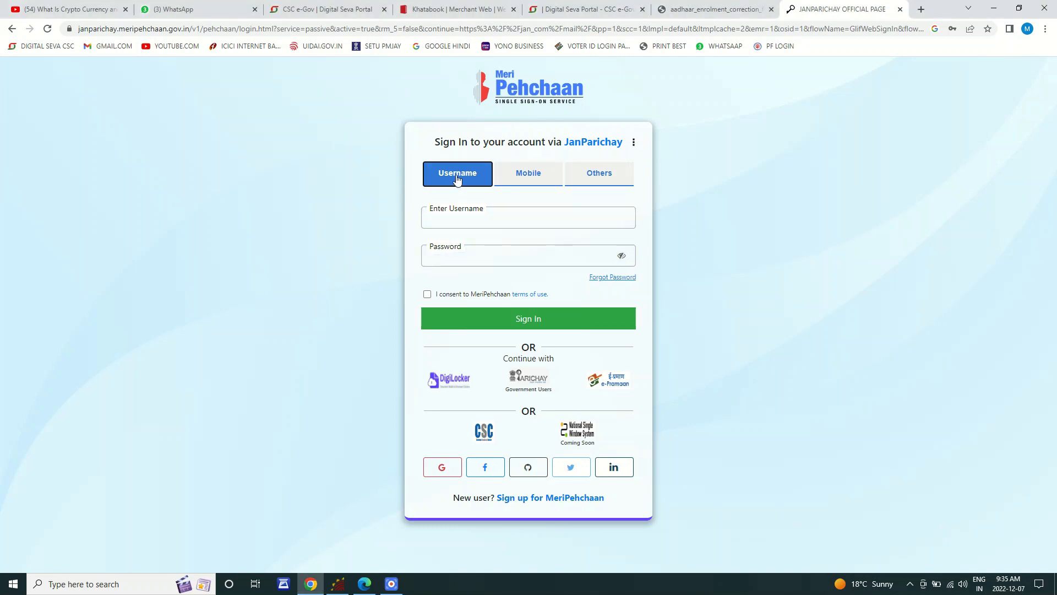
{"action": "left_click", "coordinate": [460, 219]}
{"action": "left_click", "coordinate": [448, 257]}
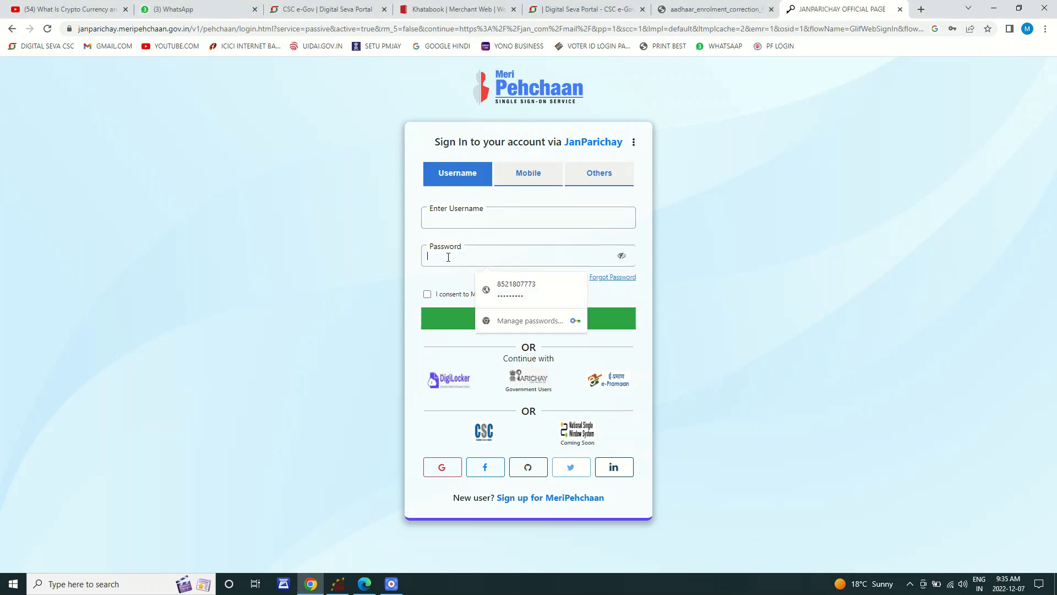
{"action": "left_click", "coordinate": [525, 175]}
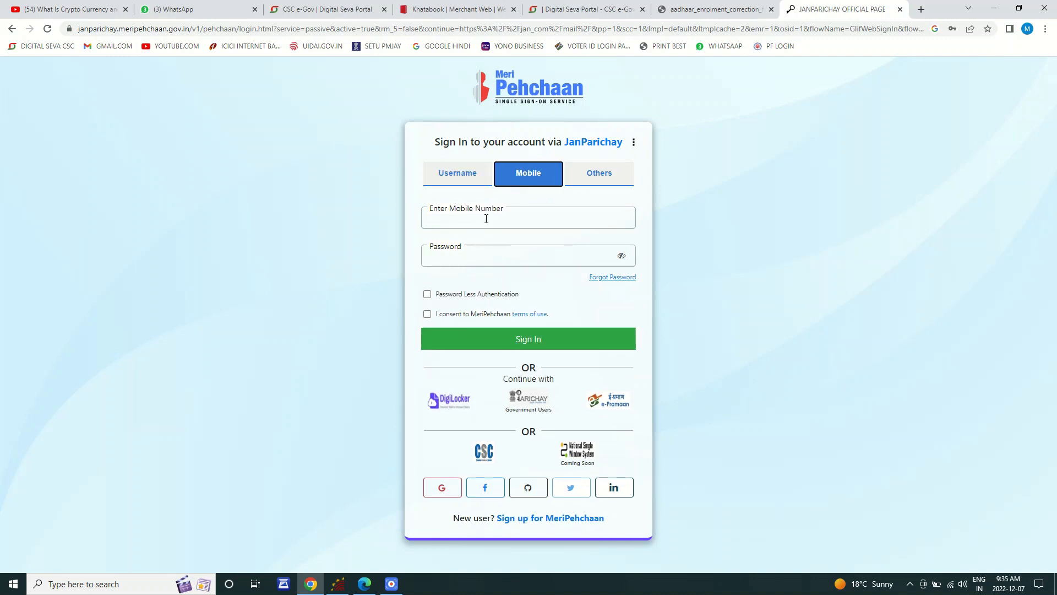
{"action": "left_click", "coordinate": [588, 174]}
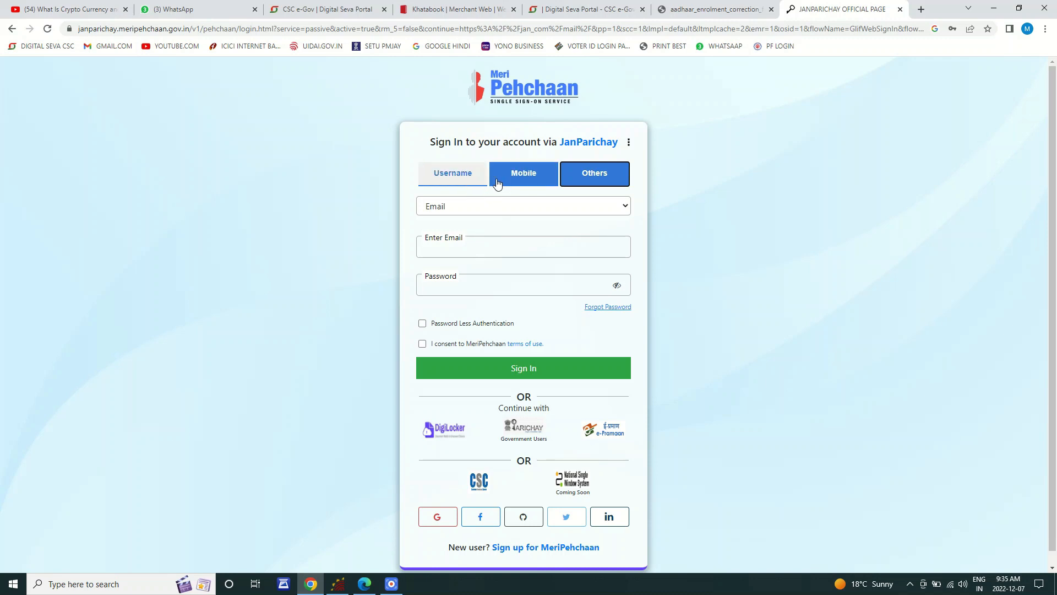
{"action": "left_click", "coordinate": [523, 184]}
{"action": "left_click", "coordinate": [474, 221]}
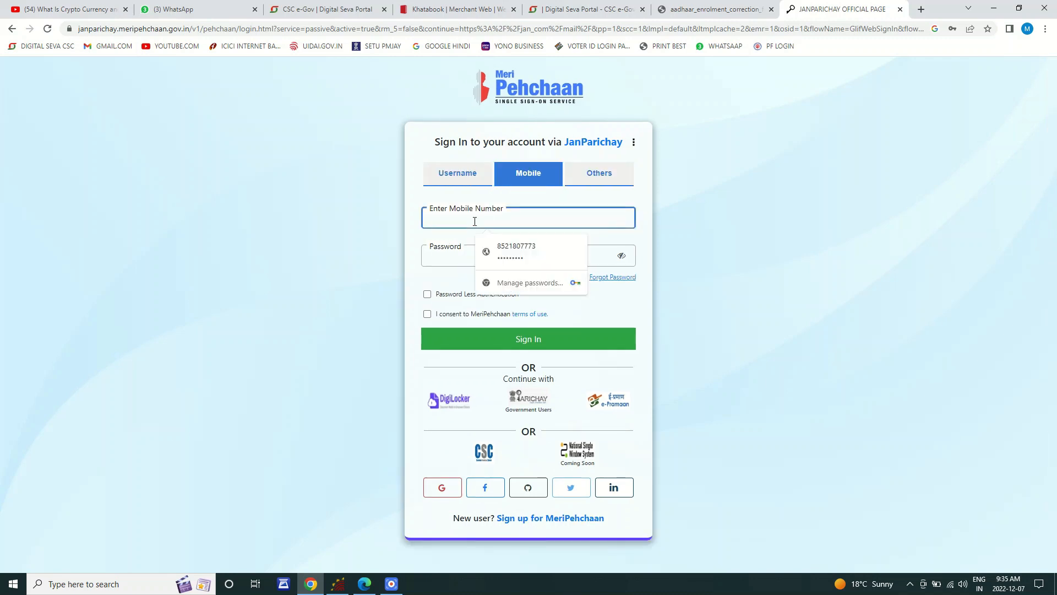
{"action": "left_click", "coordinate": [511, 250]}
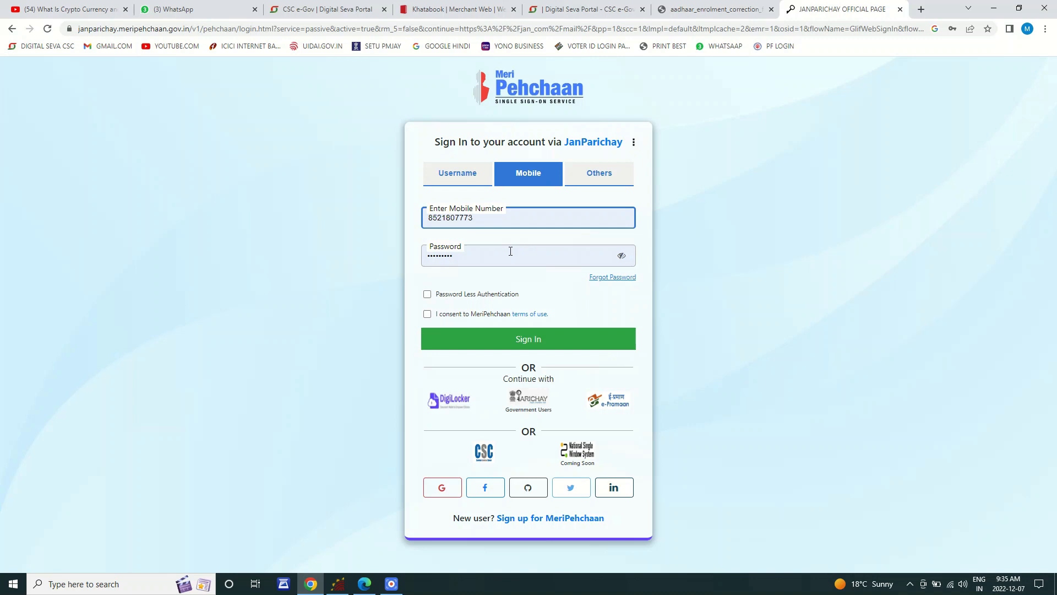
Step: Dismiss the breached-password warning, agree to the terms of use, and sign in
{"action": "left_click", "coordinate": [427, 295]}
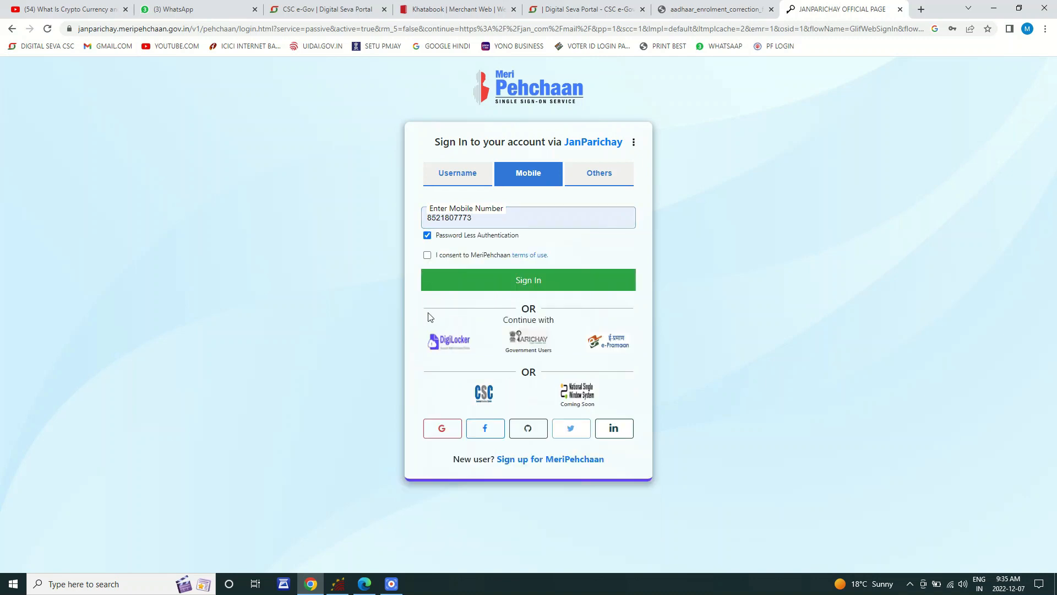
{"action": "left_click", "coordinate": [433, 273]}
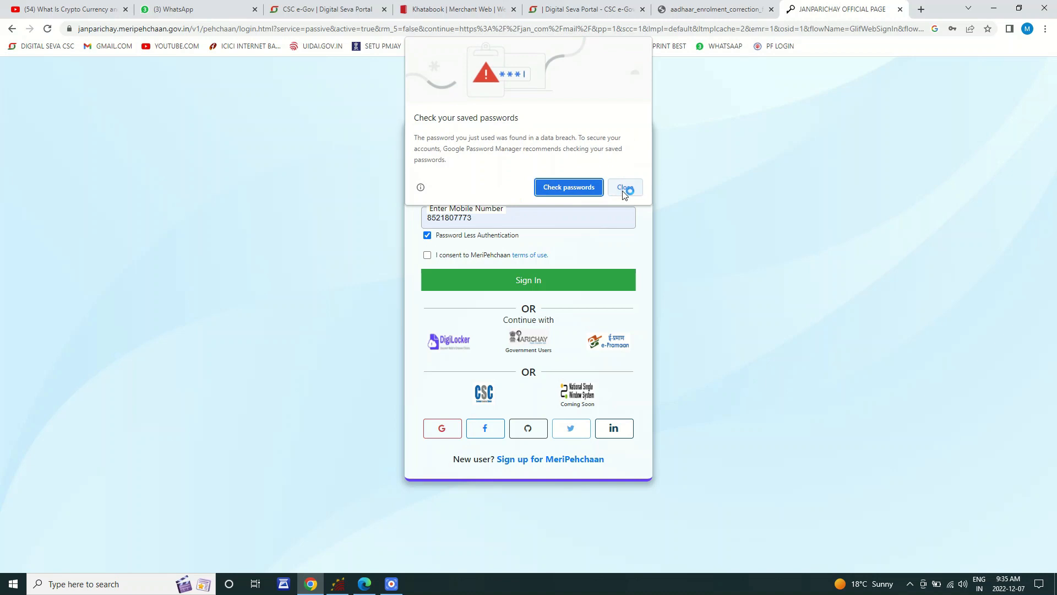
{"action": "left_click", "coordinate": [625, 188]}
{"action": "left_click", "coordinate": [428, 235]}
{"action": "left_click", "coordinate": [427, 315]}
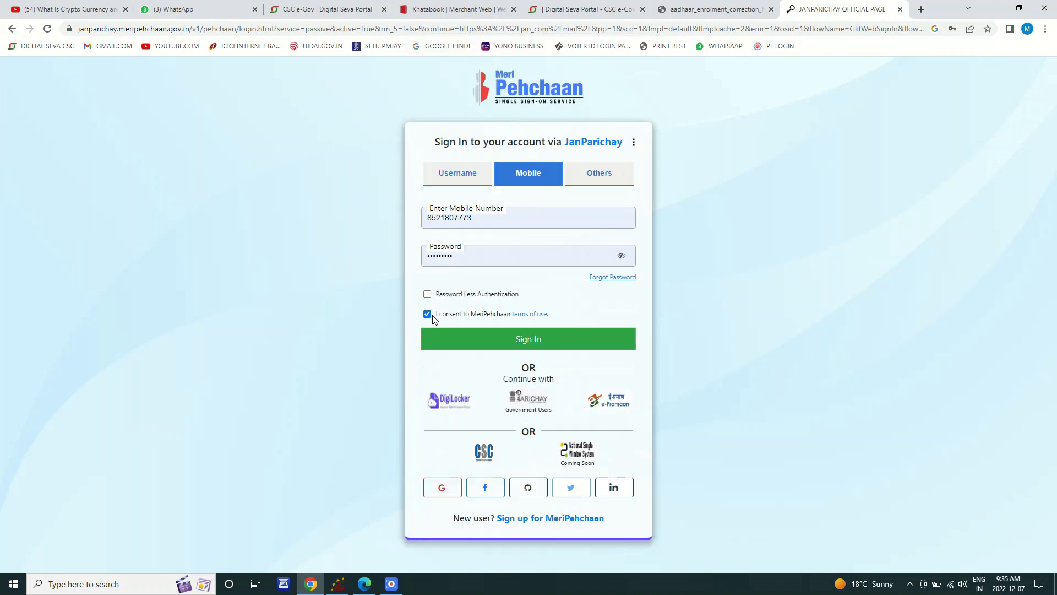
{"action": "left_click", "coordinate": [530, 344]}
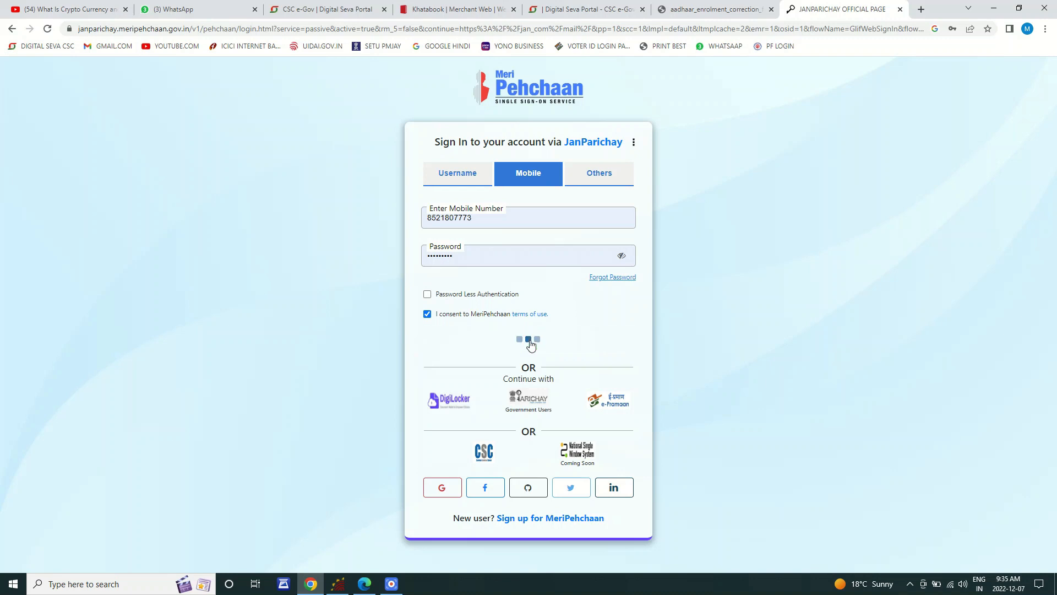
{"action": "left_click", "coordinate": [488, 235]}
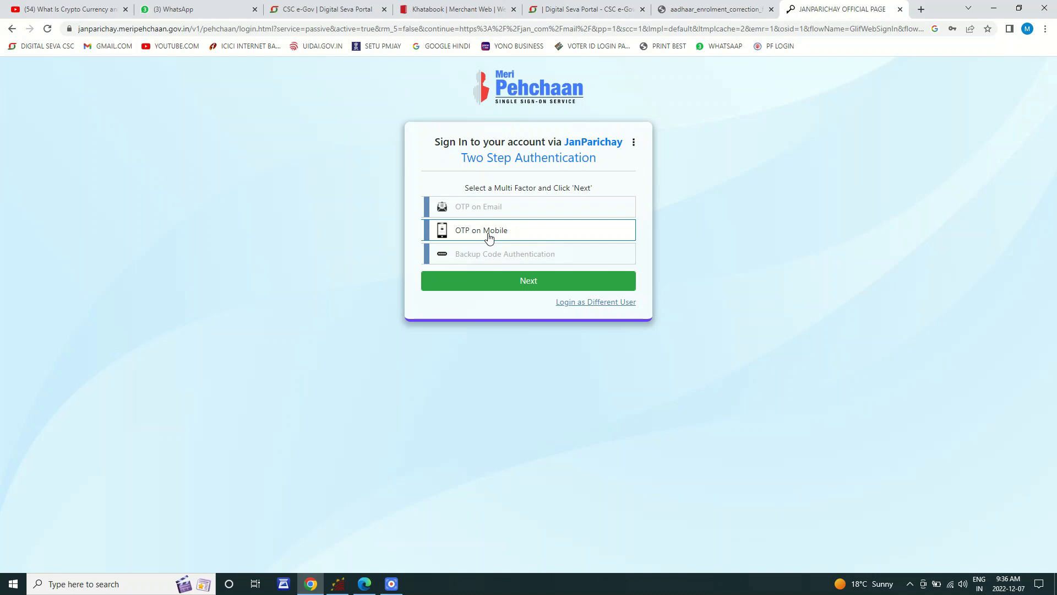
Step: Pick OTP on Mobile for two-step authentication and request the OTP
{"action": "left_click", "coordinate": [673, 478]}
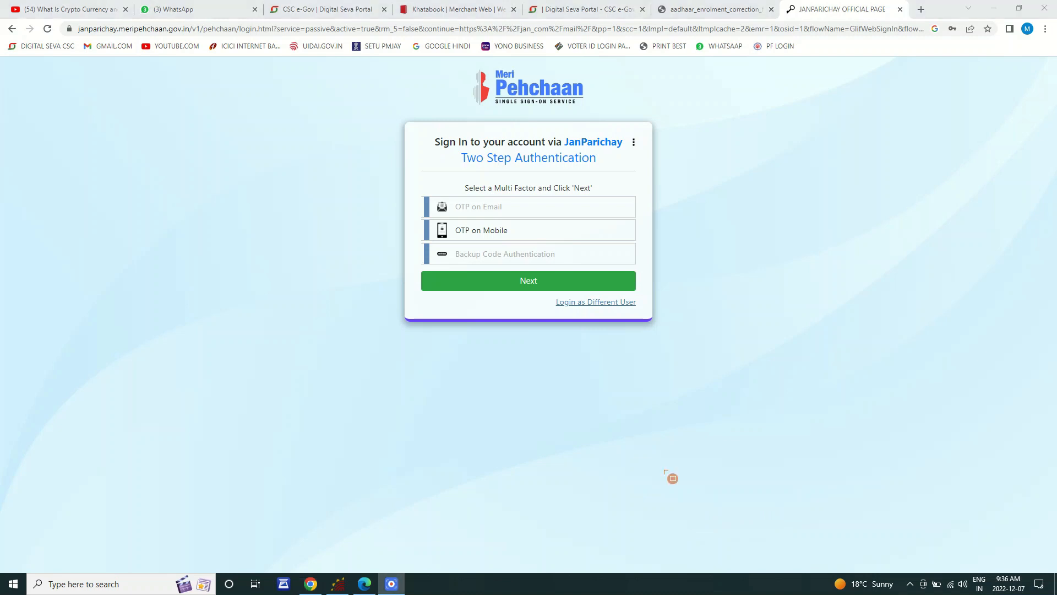
{"action": "left_click_drag", "start_coordinate": [402, 170], "coordinate": [570, 264]}
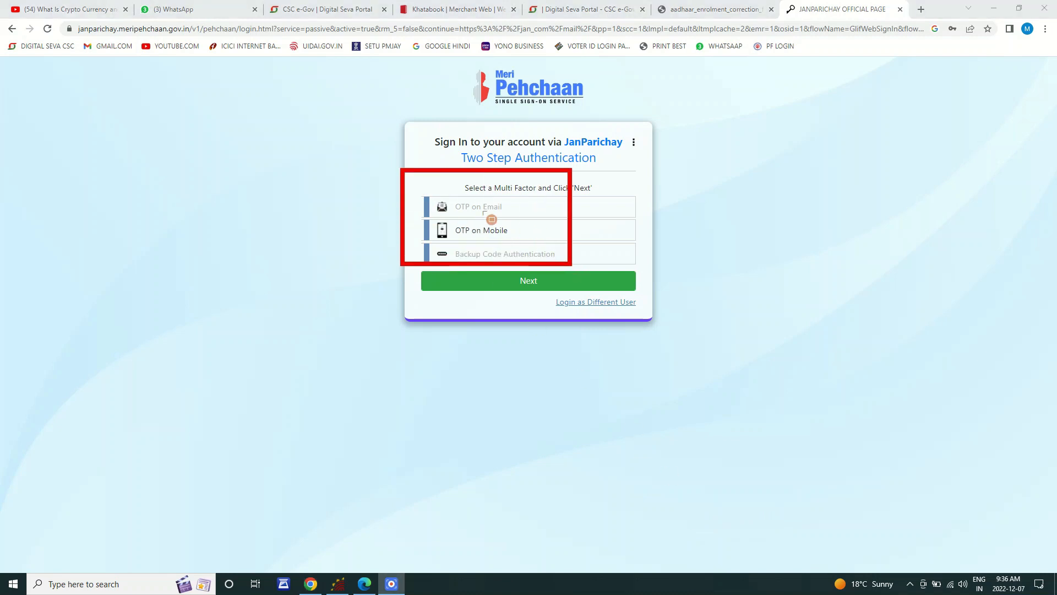
{"action": "left_click_drag", "start_coordinate": [446, 197], "coordinate": [521, 218]}
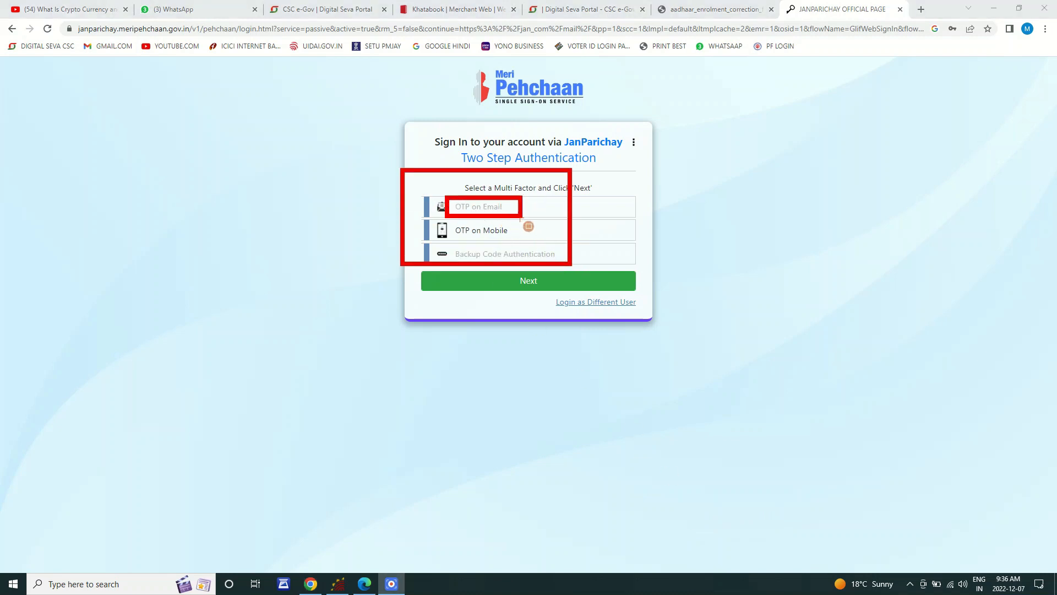
{"action": "mouse_move", "coordinate": [446, 219]}
{"action": "left_mouse_down"}
{"action": "mouse_move", "coordinate": [462, 233]}
{"action": "mouse_move", "coordinate": [529, 243]}
{"action": "left_mouse_up"}
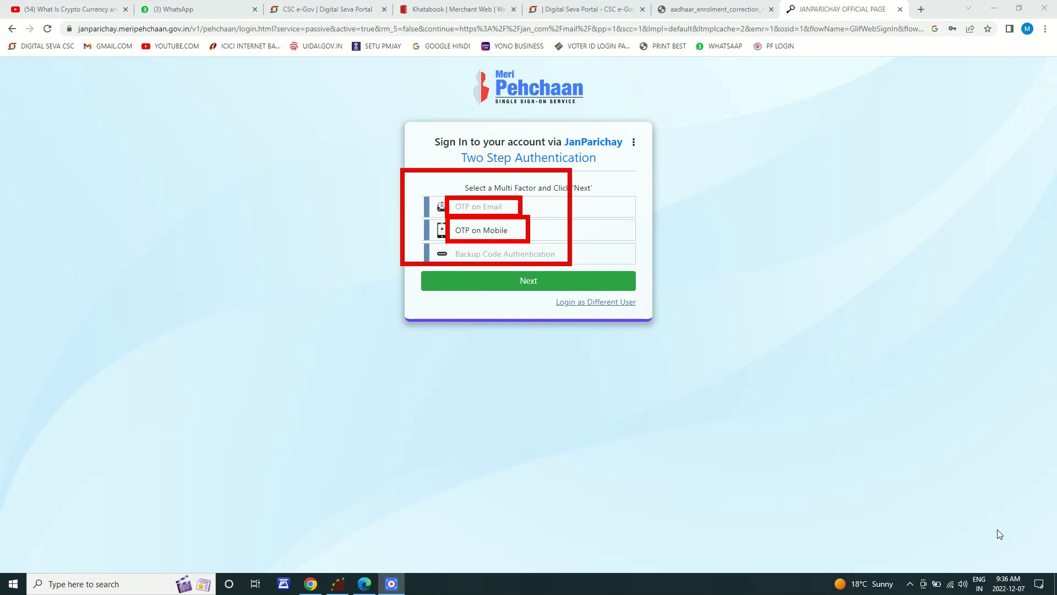
{"action": "key", "text": "Escape"}
{"action": "left_click", "coordinate": [501, 236]}
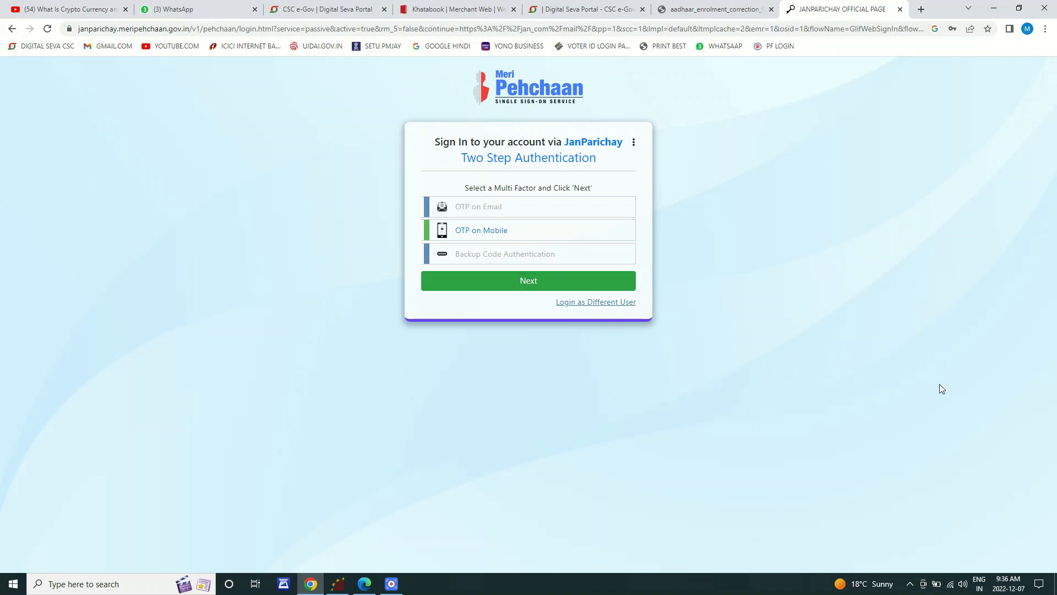
{"action": "left_click", "coordinate": [553, 285]}
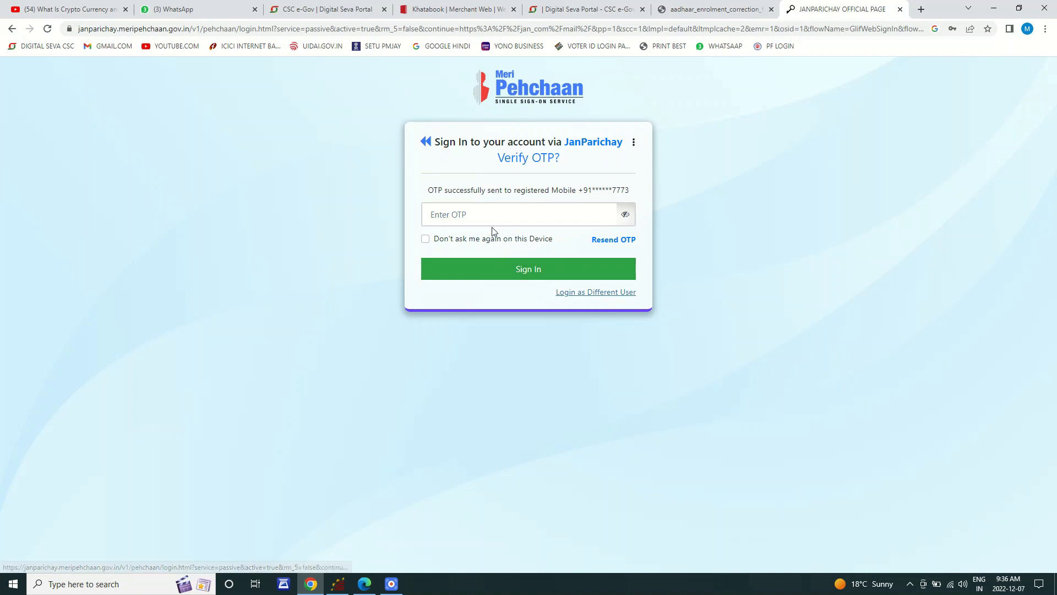
Step: Enter the six-digit OTP received on the phone and submit it to sign in
{"action": "left_click", "coordinate": [504, 215]}
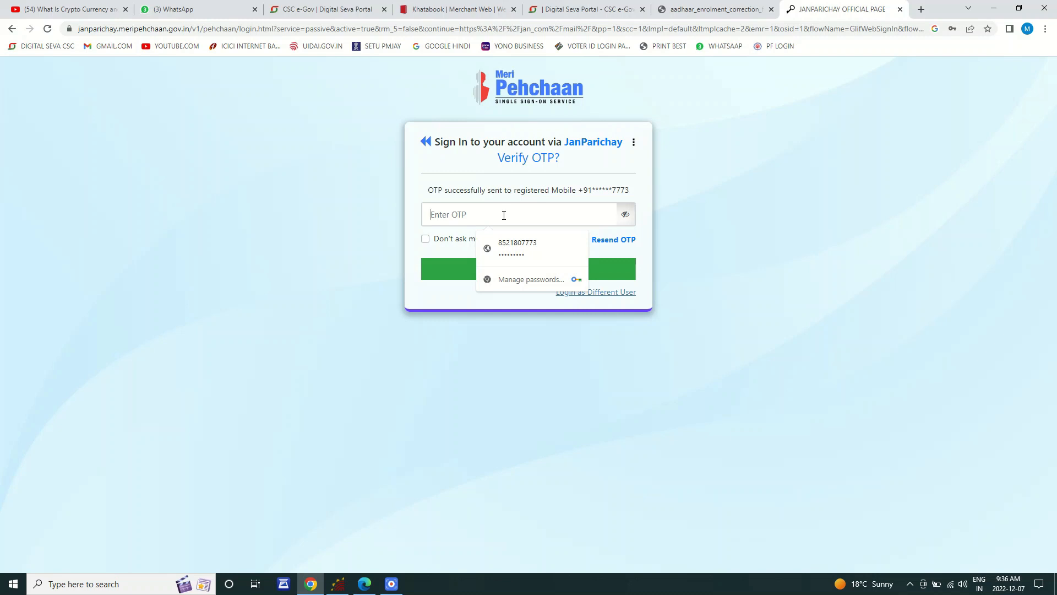
{"action": "type", "text": "••••••"}
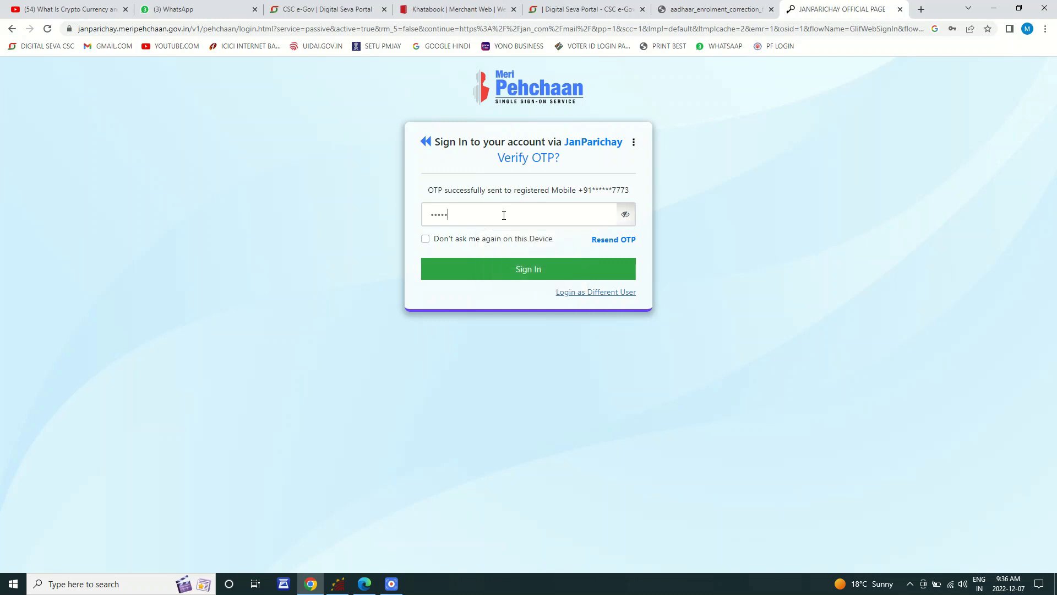
{"action": "left_click", "coordinate": [511, 277]}
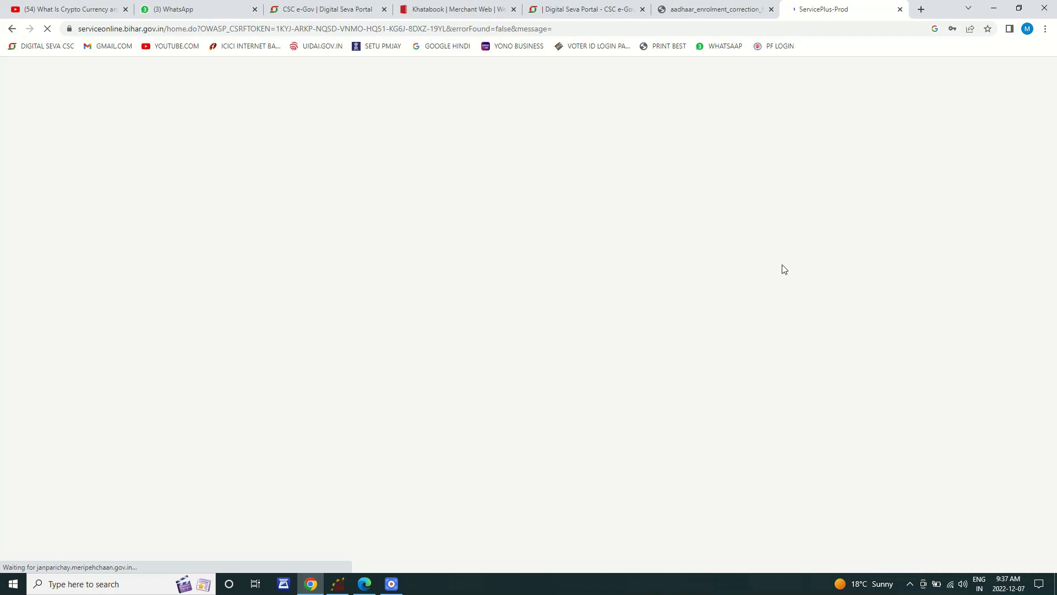
Step: Switch to the loaded ServicePlus tab and decline Chrome's Update password prompt
{"action": "left_click", "coordinate": [727, 8]}
{"action": "key", "text": "ctrl+Tab"}
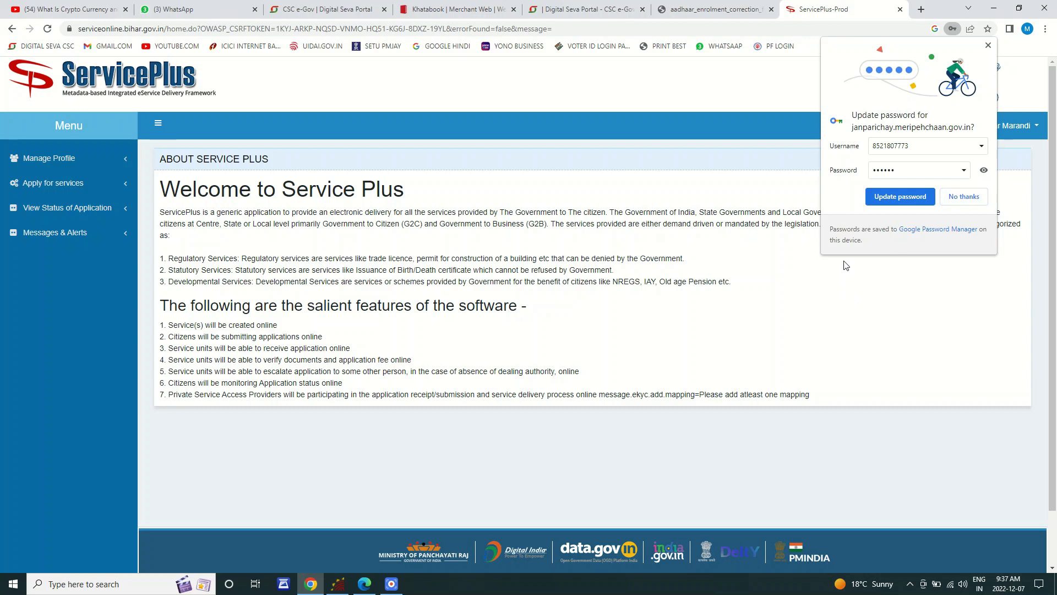
{"action": "left_click", "coordinate": [693, 518]}
{"action": "left_click_drag", "start_coordinate": [823, 88], "coordinate": [1004, 240]}
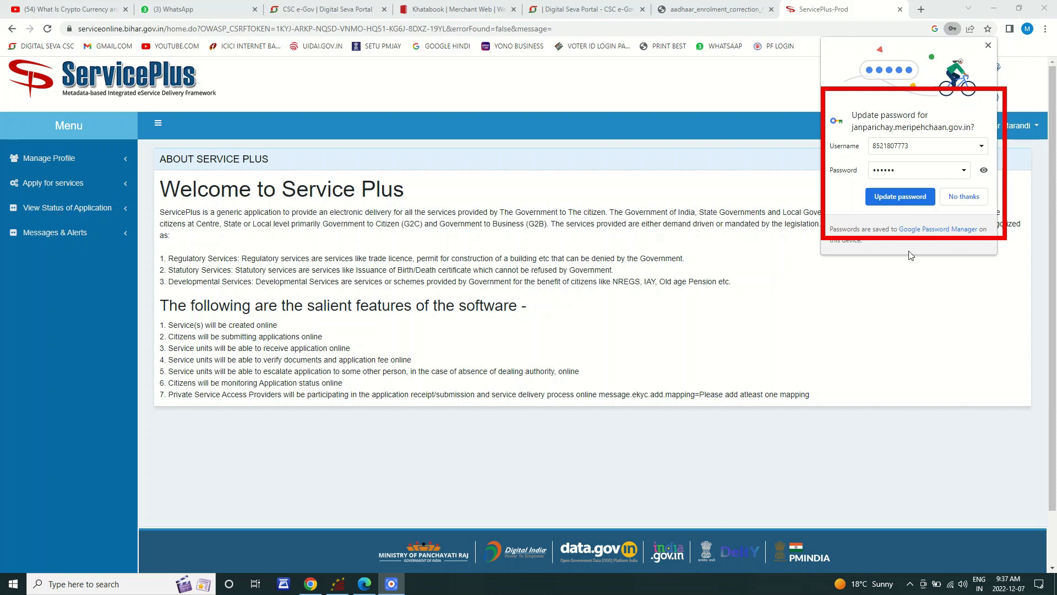
{"action": "left_click", "coordinate": [898, 199]}
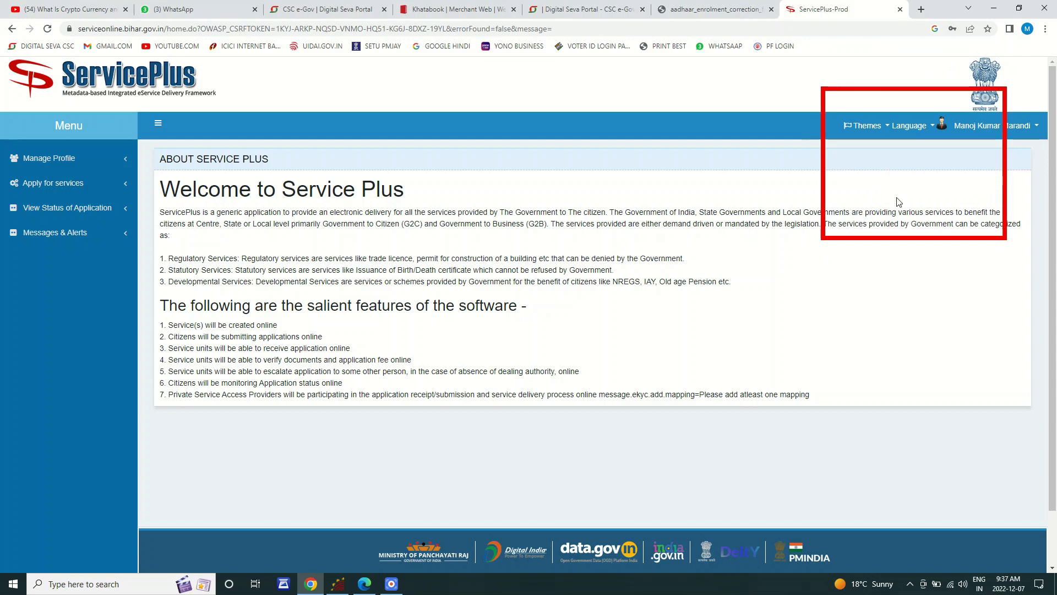
Step: In the left menu, expand and collapse Manage Profile, then expand 'Apply for services'
{"action": "left_click", "coordinate": [1017, 519]}
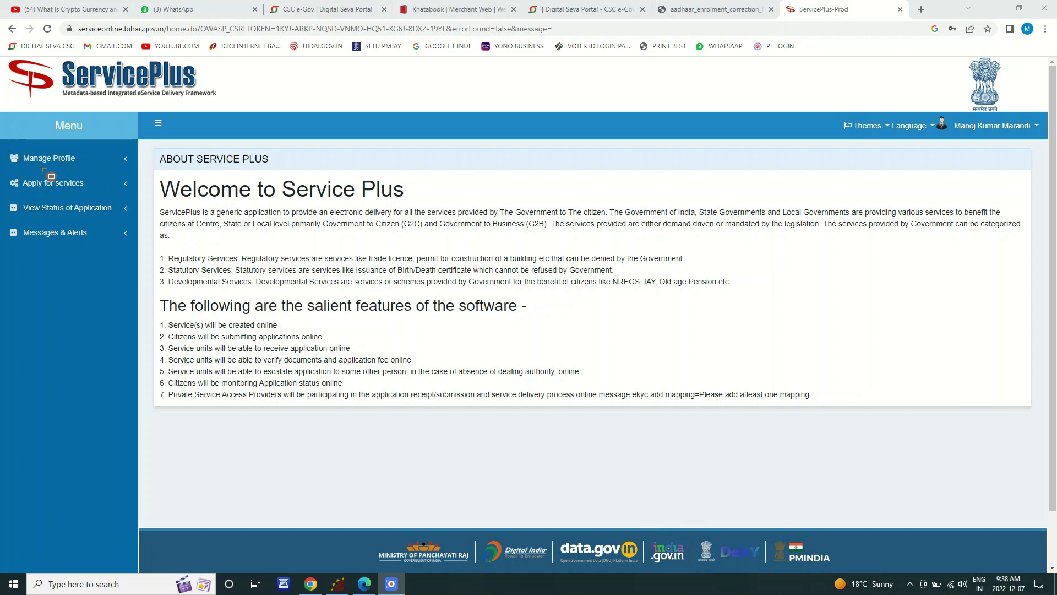
{"action": "mouse_move", "coordinate": [1, 136]}
{"action": "left_mouse_down"}
{"action": "mouse_move", "coordinate": [108, 257]}
{"action": "mouse_move", "coordinate": [130, 262]}
{"action": "left_mouse_up"}
{"action": "left_click", "coordinate": [79, 165]}
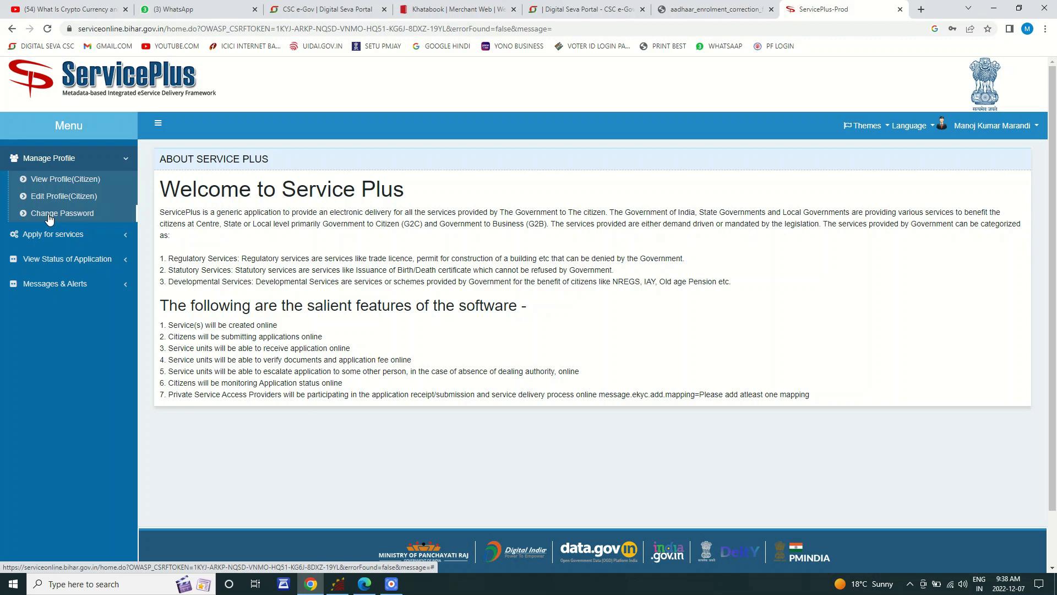
{"action": "left_click", "coordinate": [74, 158]}
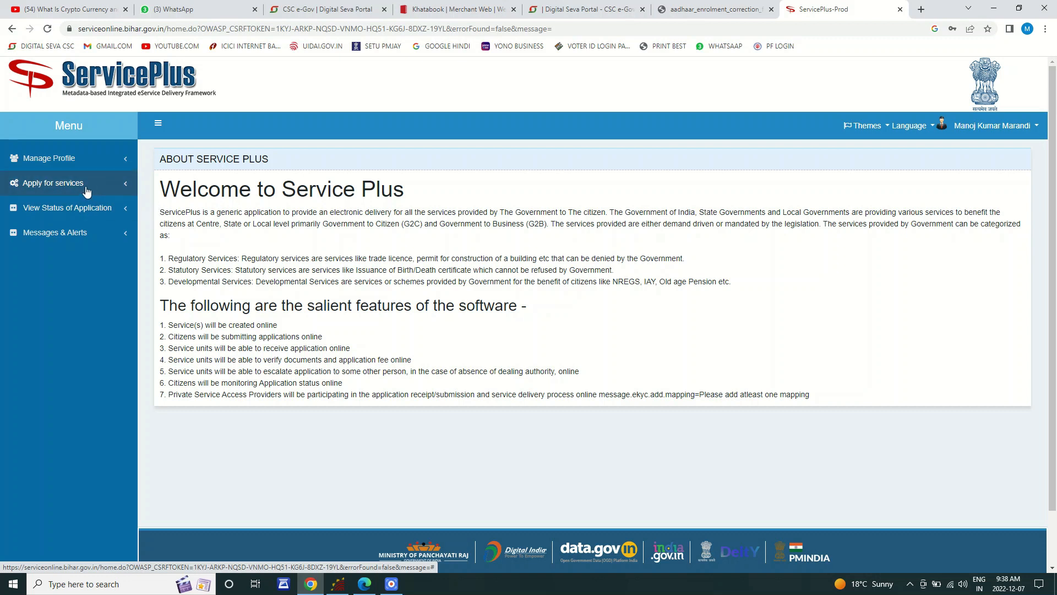
{"action": "left_click", "coordinate": [86, 186]}
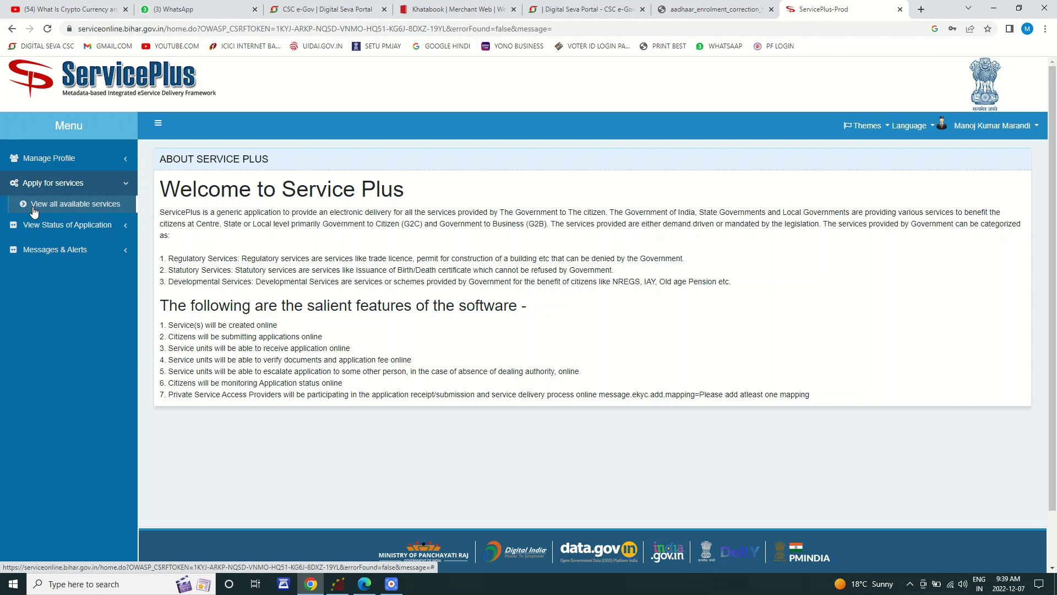
Step: Open 'View all available services' with BIHAR kept as the region and review the listing
{"action": "left_click", "coordinate": [102, 209]}
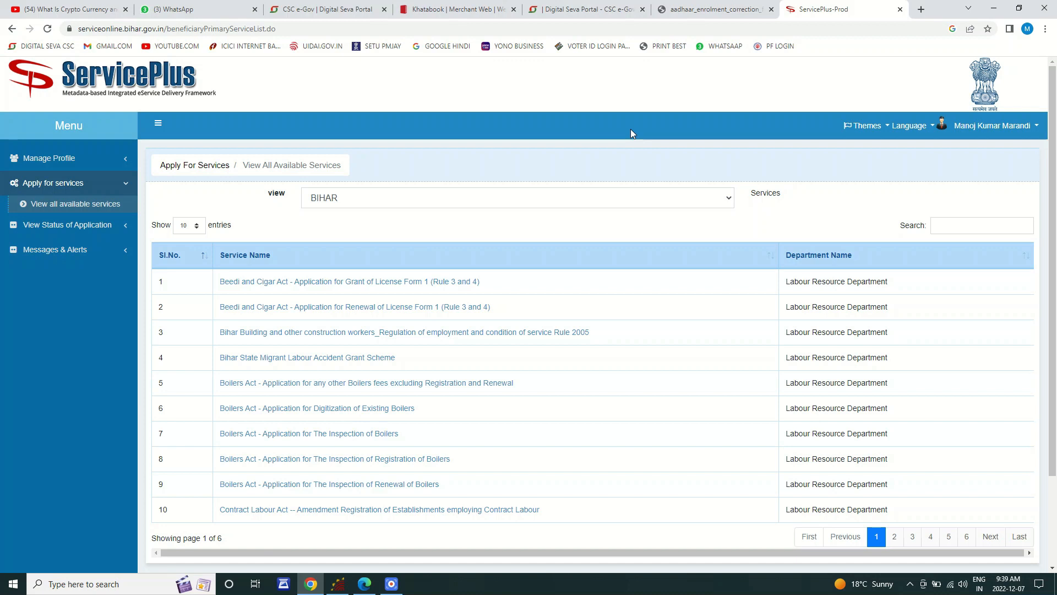
{"action": "left_click", "coordinate": [387, 203]}
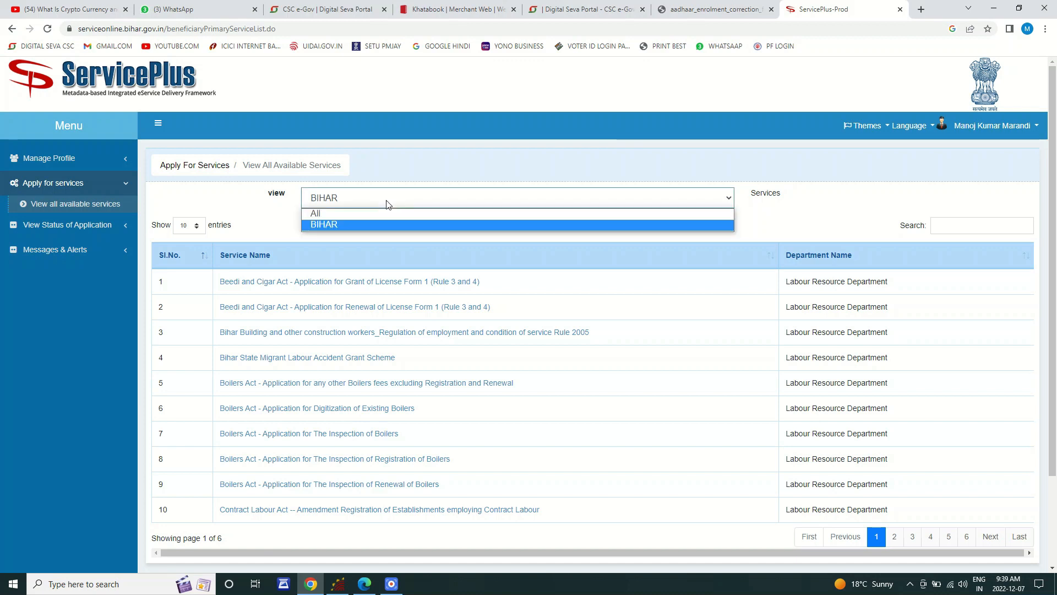
{"action": "left_click", "coordinate": [348, 224]}
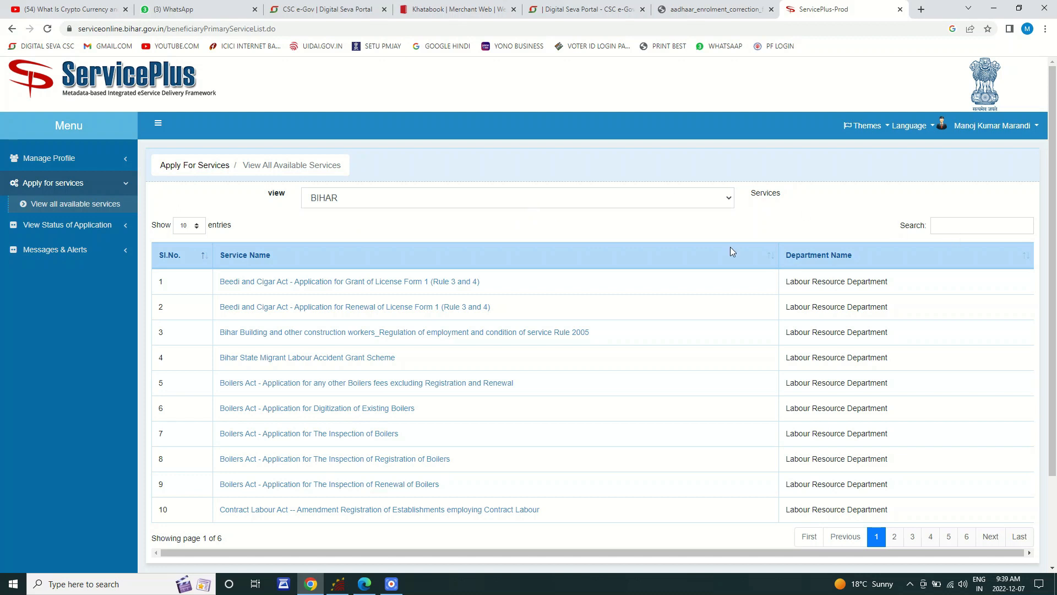
{"action": "scroll", "coordinate": [338, 345], "scroll_direction": "down", "scroll_amount": 2}
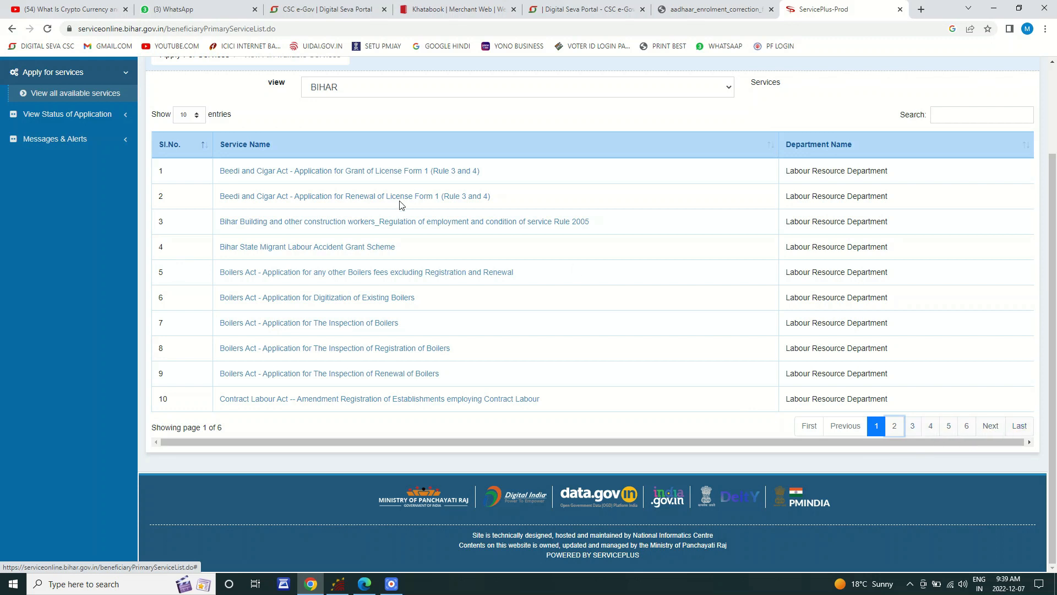
{"action": "scroll", "coordinate": [400, 205], "scroll_direction": "up", "scroll_amount": 3}
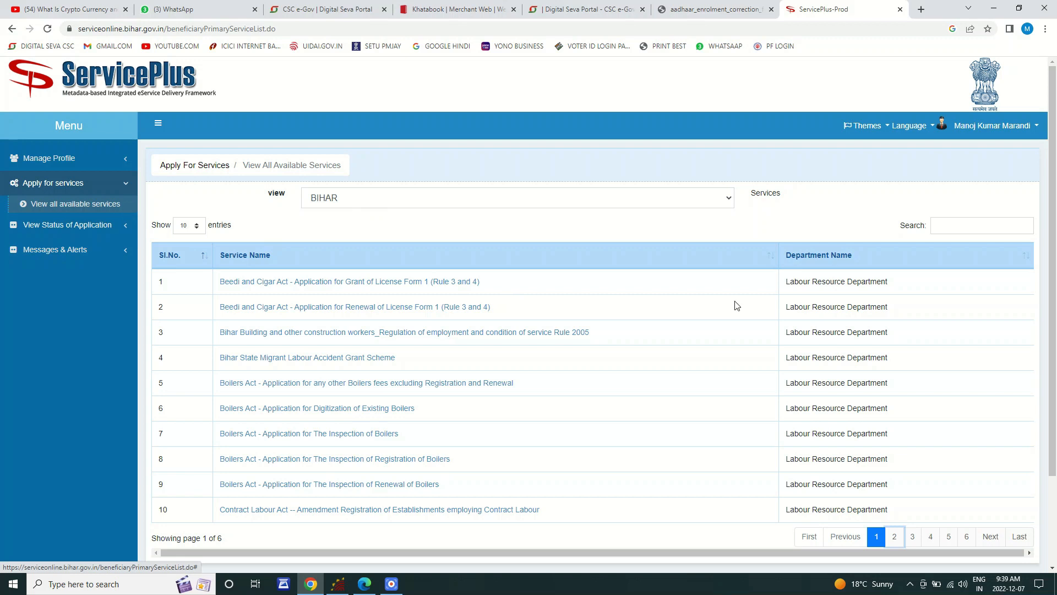
{"action": "mouse_move", "coordinate": [895, 197]}
{"action": "left_mouse_down"}
{"action": "mouse_move", "coordinate": [916, 235]}
{"action": "mouse_move", "coordinate": [1028, 253]}
{"action": "left_mouse_up"}
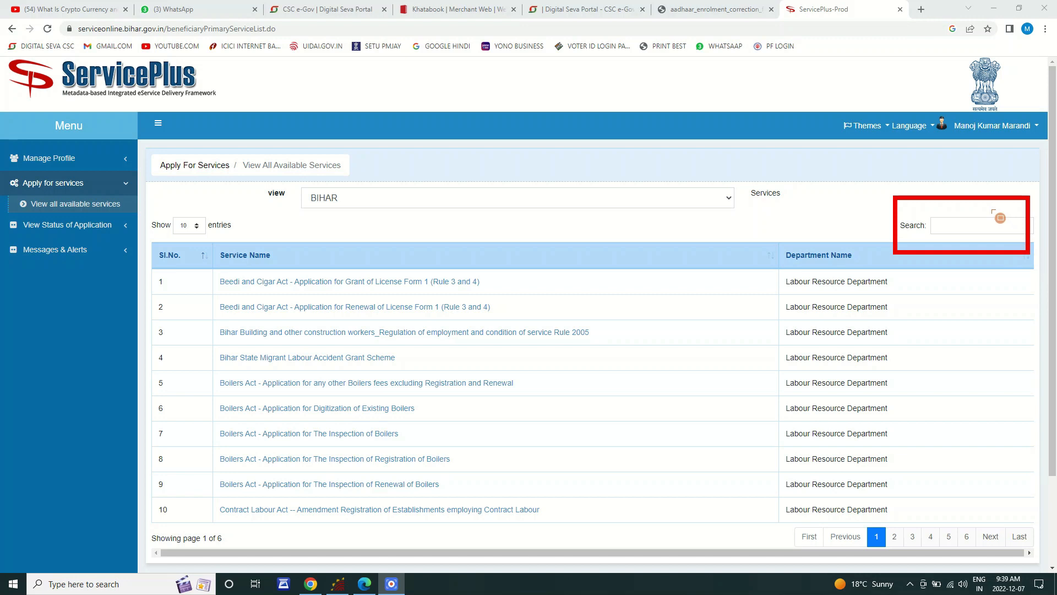
Step: Filter the services list with 'RESI' to show only the three Residence Certificate services
{"action": "left_click", "coordinate": [948, 226]}
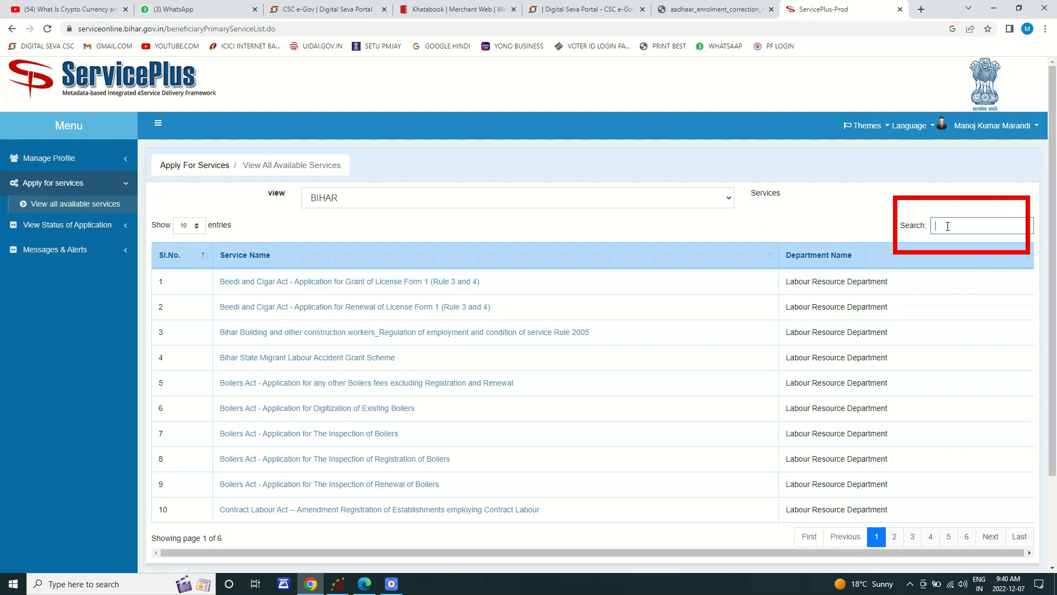
{"action": "type", "text": "RESI"}
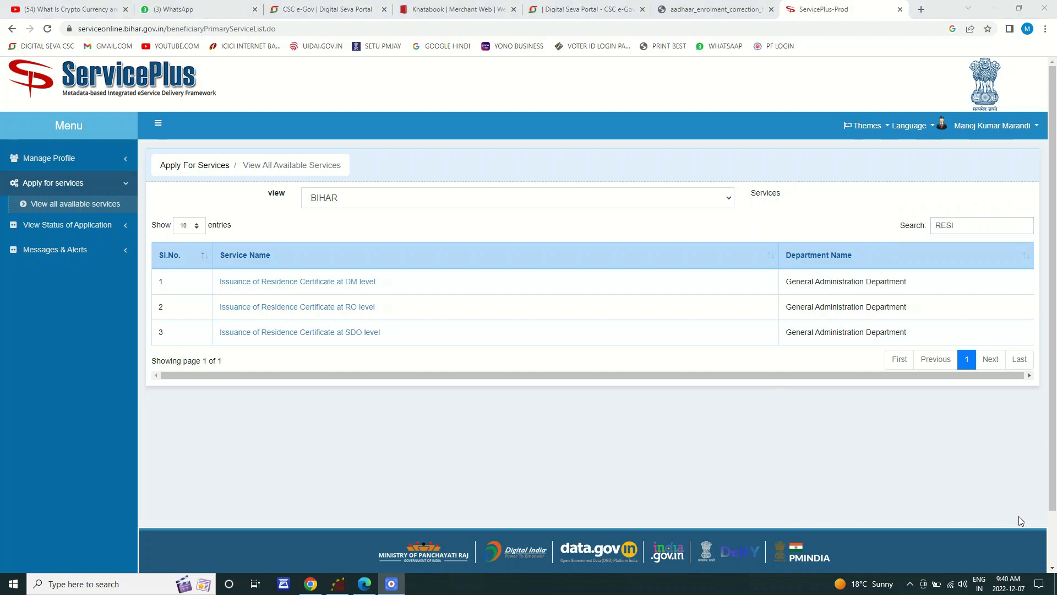
{"action": "left_click_drag", "start_coordinate": [210, 263], "coordinate": [441, 347]}
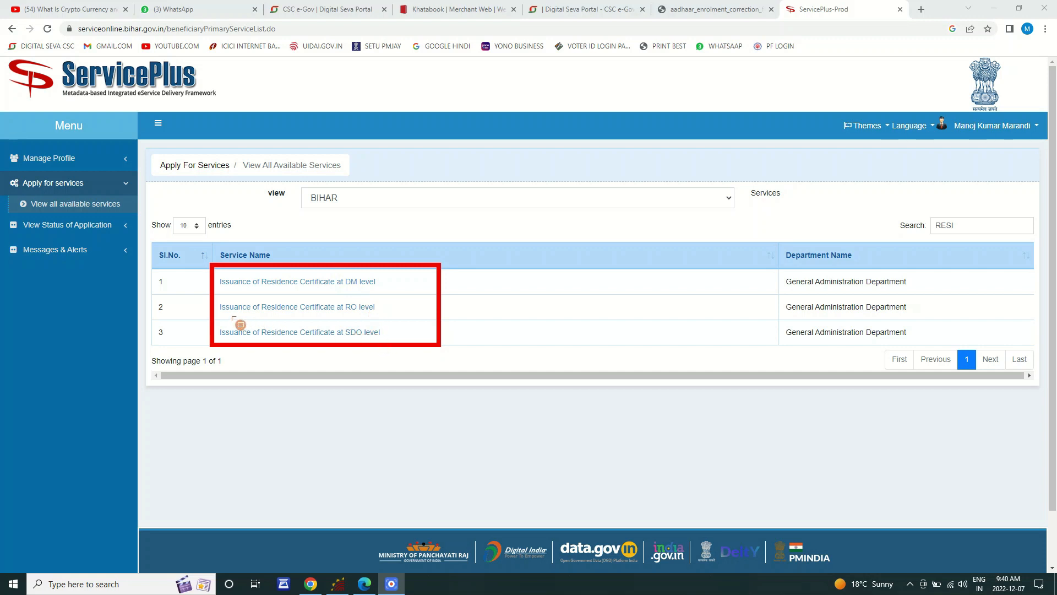
Step: Open the 'Issuance of Residence Certificate at RO level' service from the filtered list
{"action": "mouse_move", "coordinate": [217, 301]}
{"action": "left_mouse_down"}
{"action": "mouse_move", "coordinate": [281, 322]}
{"action": "mouse_move", "coordinate": [388, 321]}
{"action": "left_mouse_up"}
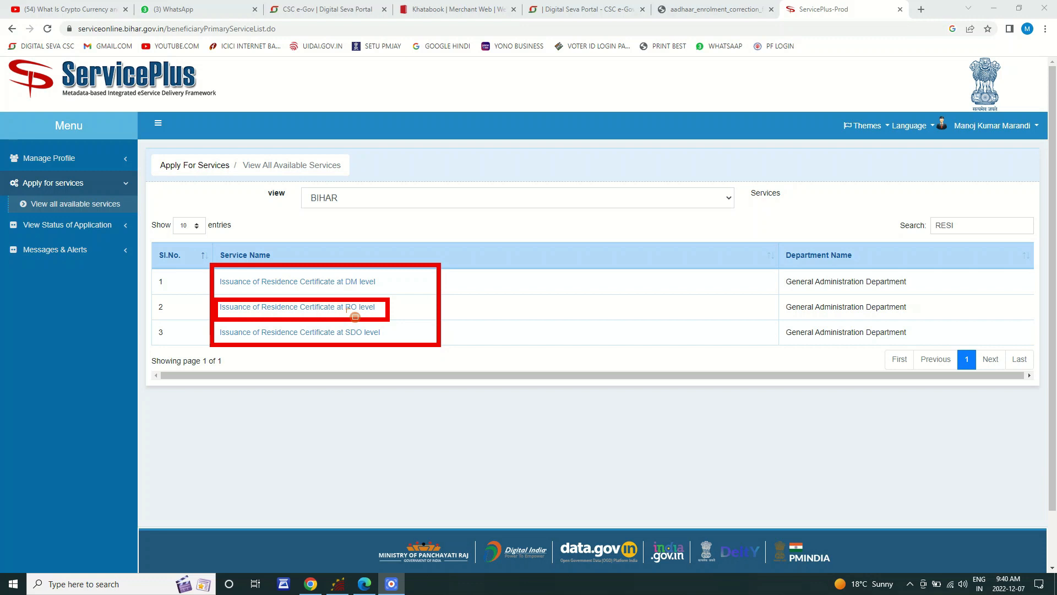
{"action": "mouse_move", "coordinate": [214, 324]}
{"action": "left_mouse_down"}
{"action": "mouse_move", "coordinate": [231, 341]}
{"action": "mouse_move", "coordinate": [390, 345]}
{"action": "left_mouse_up"}
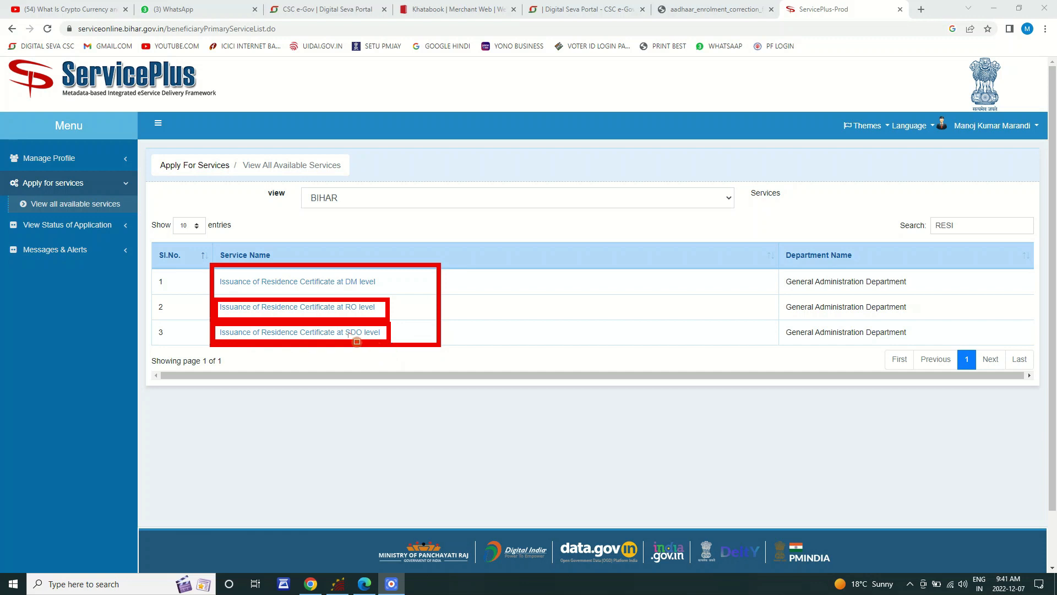
{"action": "mouse_move", "coordinate": [332, 301]}
{"action": "left_mouse_down"}
{"action": "mouse_move", "coordinate": [381, 316]}
{"action": "mouse_move", "coordinate": [376, 341]}
{"action": "mouse_move", "coordinate": [390, 345]}
{"action": "left_mouse_up"}
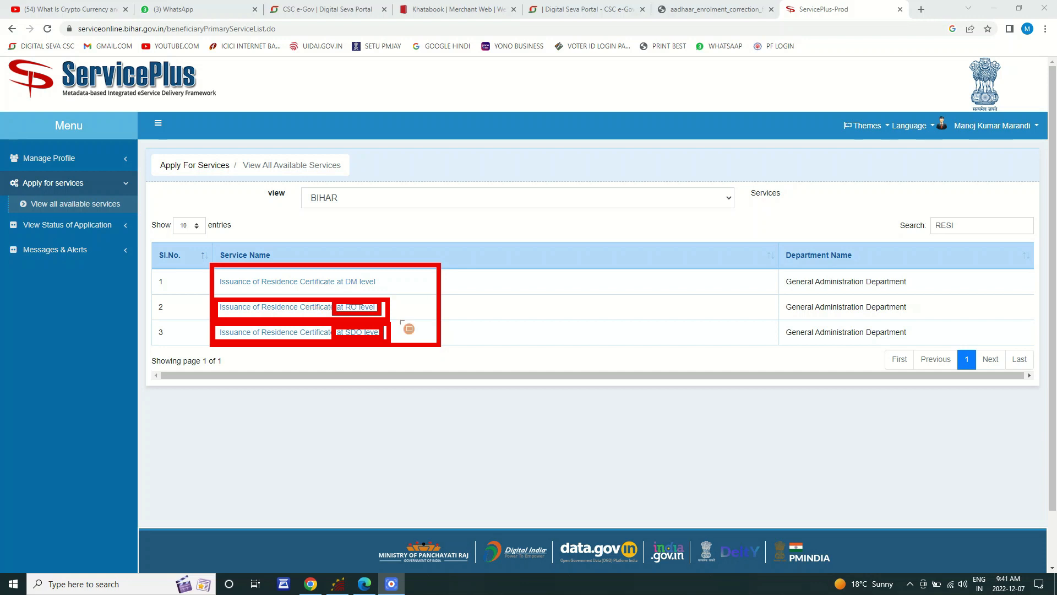
{"action": "left_click", "coordinate": [405, 305]}
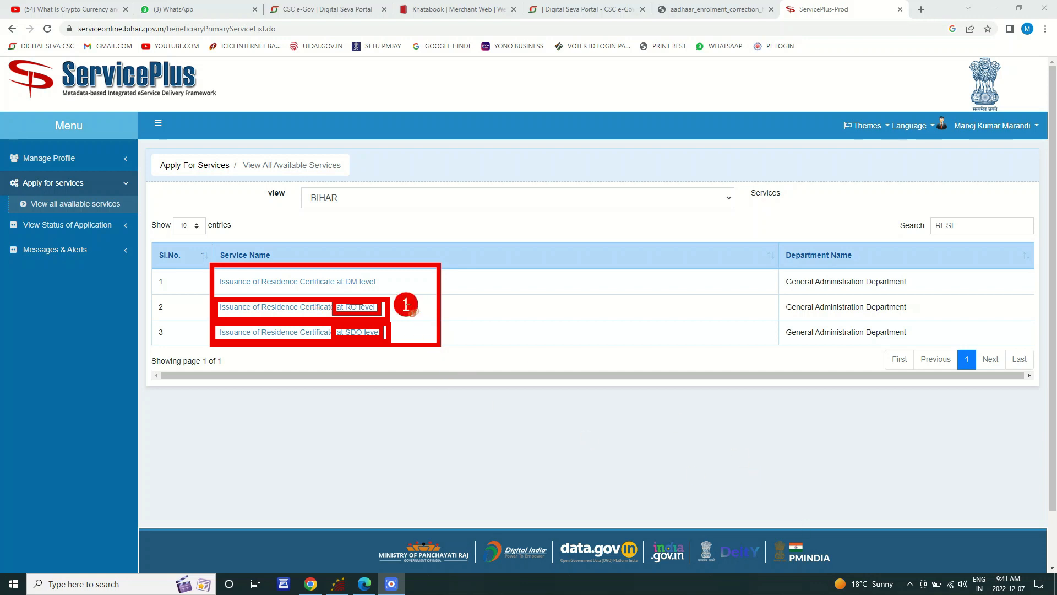
{"action": "left_click", "coordinate": [402, 330]}
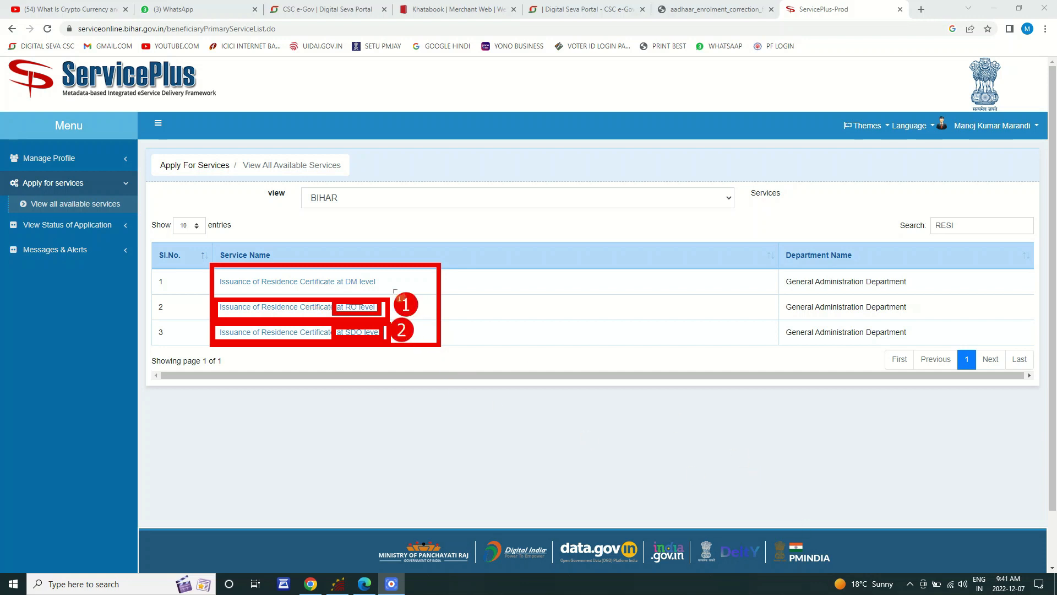
{"action": "left_click", "coordinate": [391, 277]}
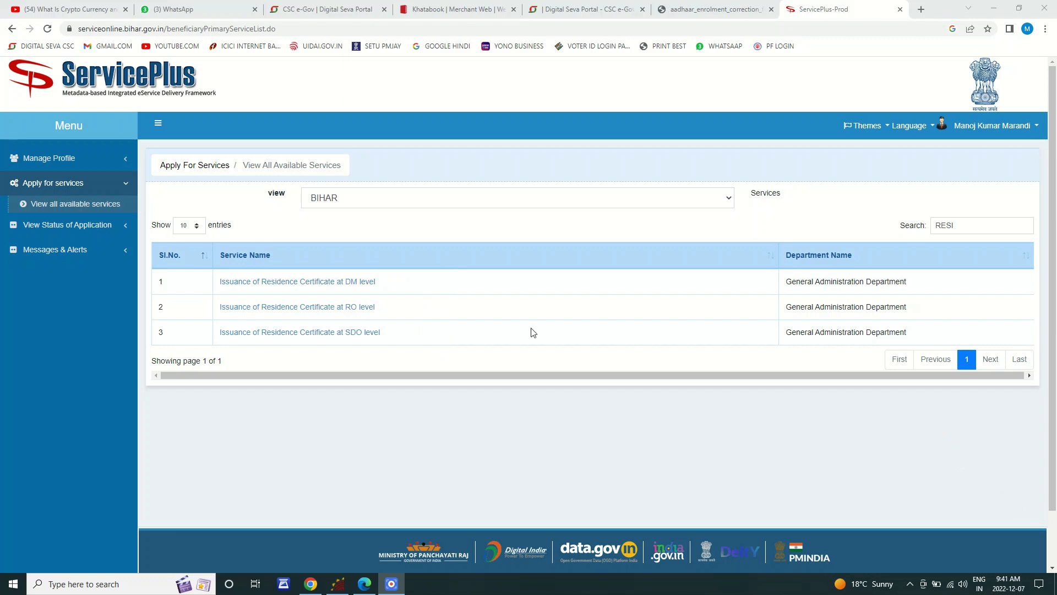
{"action": "left_click", "coordinate": [342, 314]}
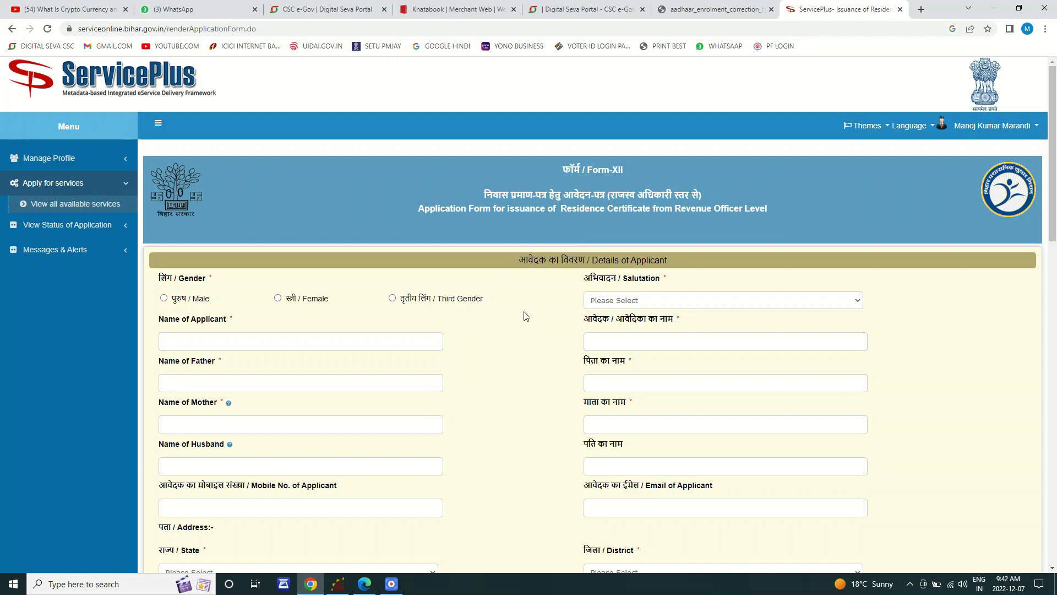
Step: Review the loaded Form-XII Residence Certificate application fields, then return to the top
{"action": "scroll", "coordinate": [525, 315], "scroll_direction": "down", "scroll_amount": 3}
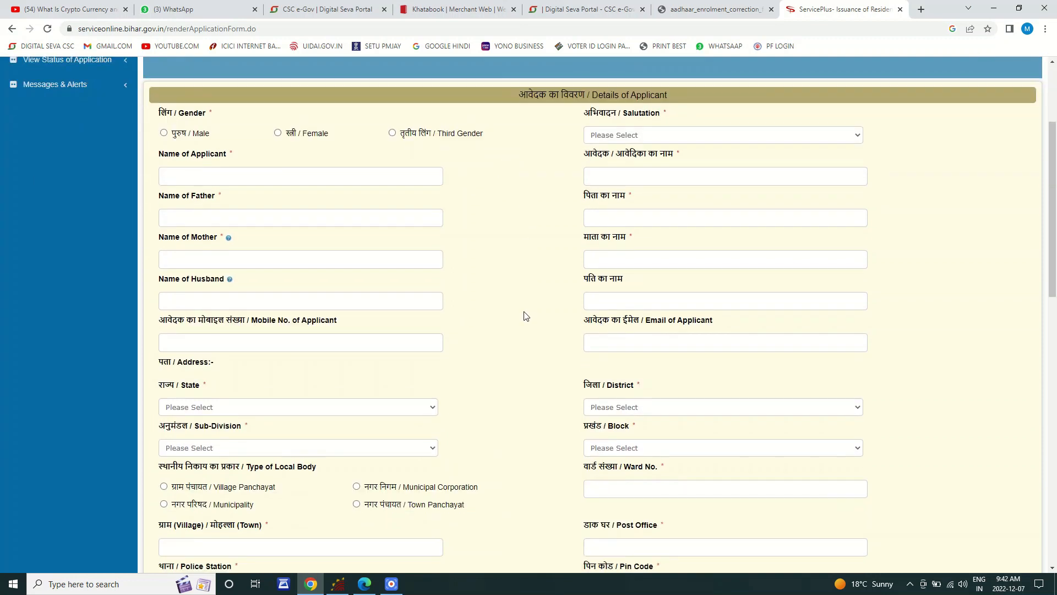
{"action": "scroll", "coordinate": [581, 159], "scroll_direction": "up", "scroll_amount": 2}
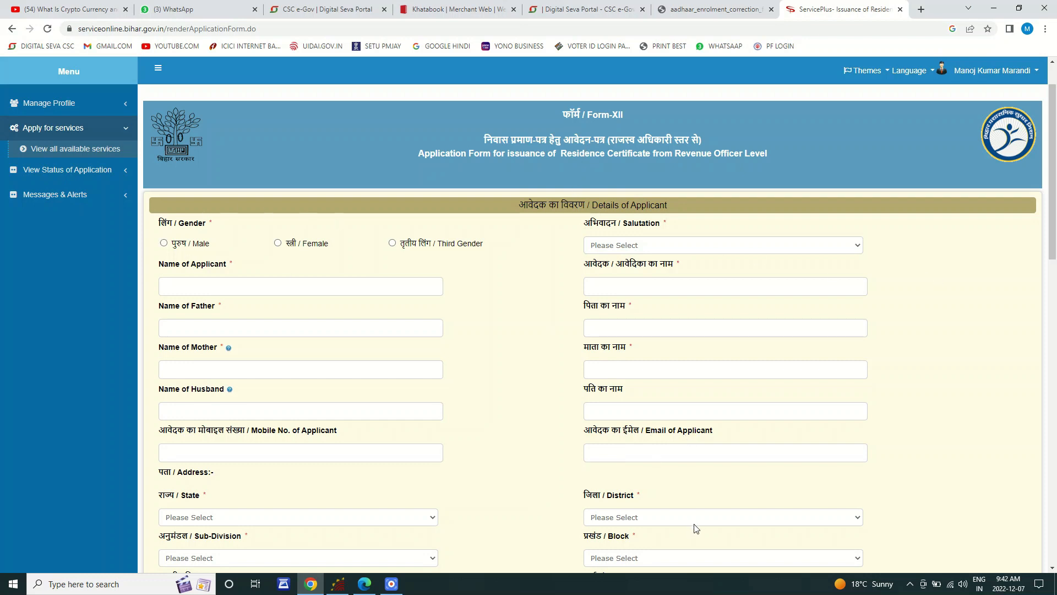
{"action": "mouse_move", "coordinate": [280, 291]}
{"action": "left_mouse_down"}
{"action": "mouse_move", "coordinate": [142, 217]}
{"action": "mouse_move", "coordinate": [405, 262]}
{"action": "mouse_move", "coordinate": [516, 266]}
{"action": "mouse_move", "coordinate": [519, 257]}
{"action": "left_mouse_up"}
{"action": "mouse_move", "coordinate": [152, 215]}
{"action": "left_mouse_down"}
{"action": "mouse_move", "coordinate": [176, 239]}
{"action": "mouse_move", "coordinate": [286, 265]}
{"action": "mouse_move", "coordinate": [360, 260]}
{"action": "left_mouse_up"}
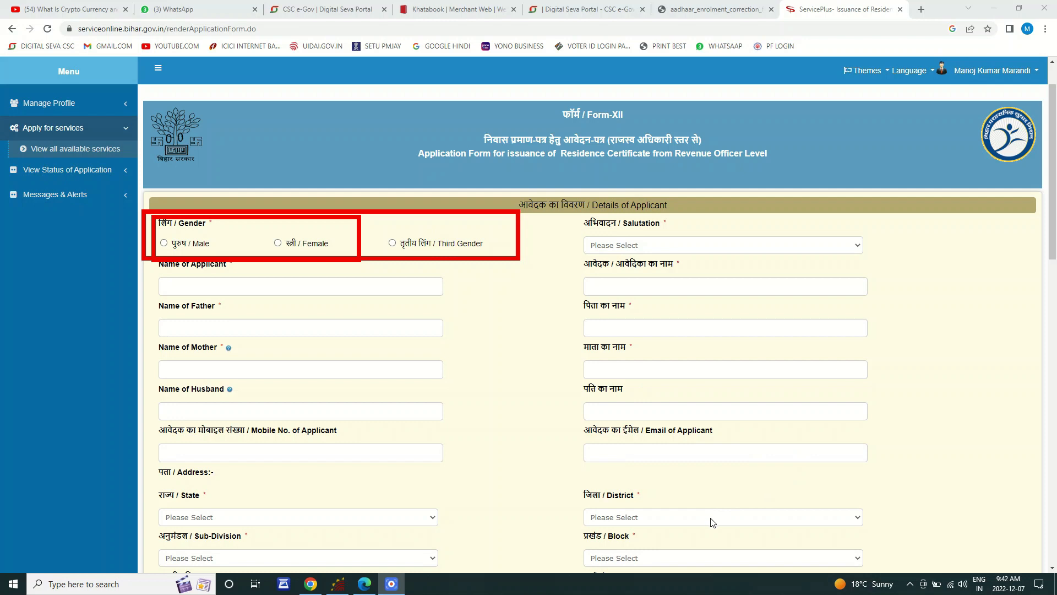
Step: Compare the salutation options offered for Male and Female genders
{"action": "left_click", "coordinate": [1036, 519]}
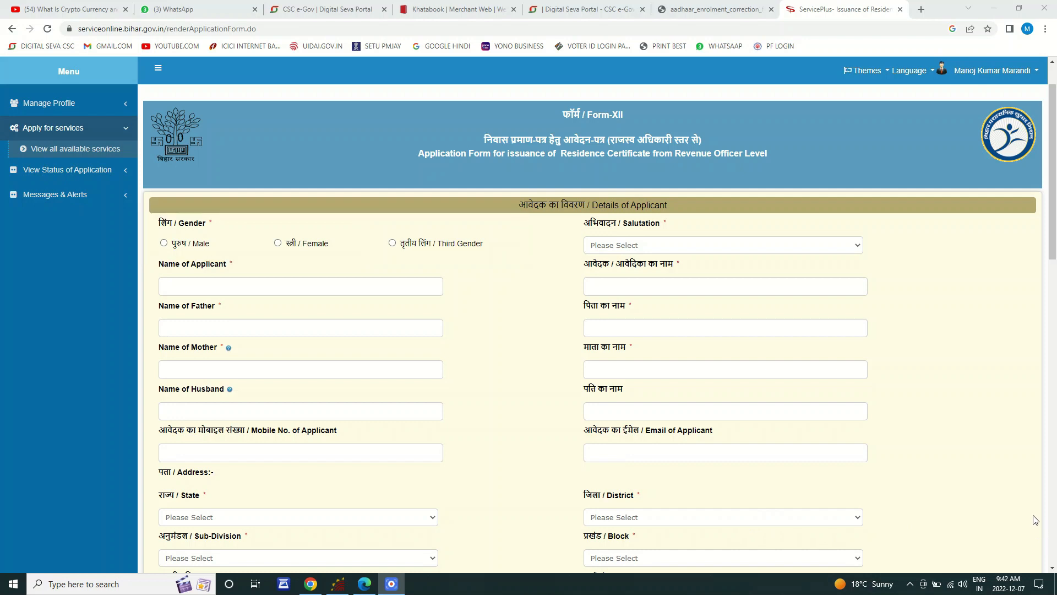
{"action": "left_click", "coordinate": [642, 247]}
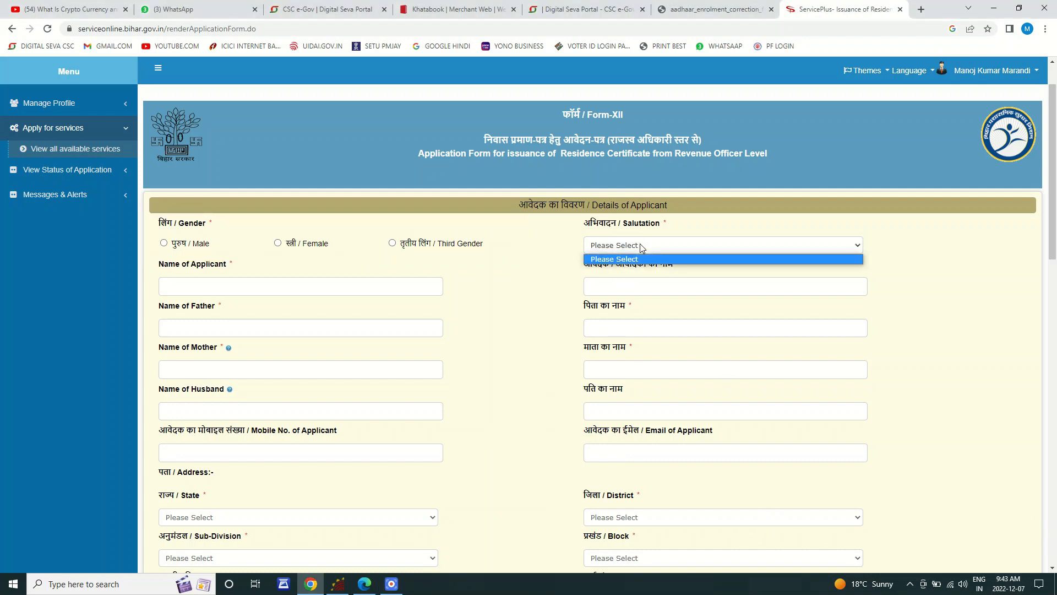
{"action": "left_click", "coordinate": [164, 244]}
{"action": "left_click", "coordinate": [278, 243]}
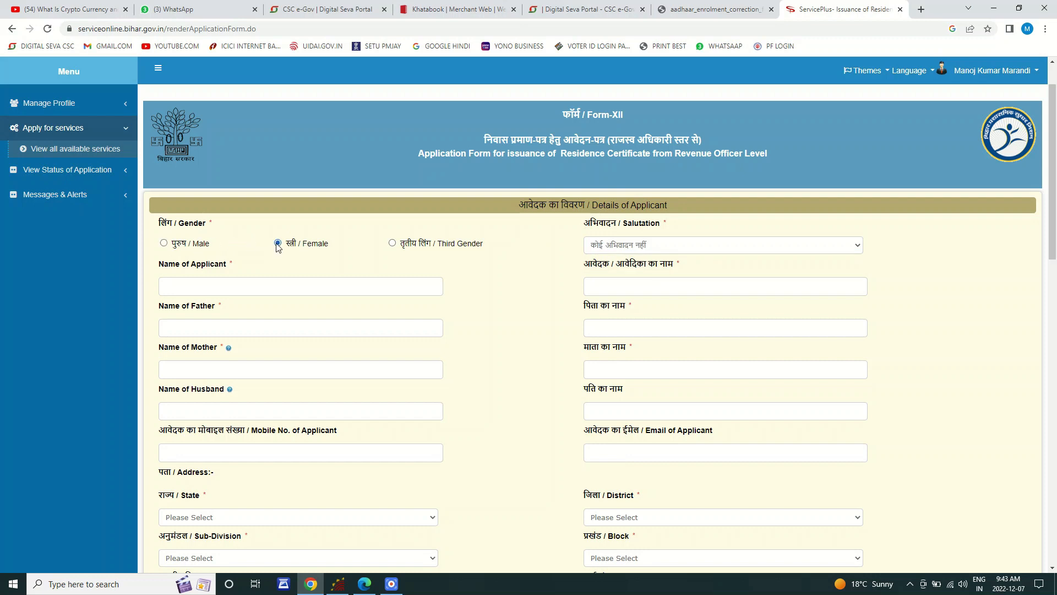
{"action": "left_click", "coordinate": [635, 247]}
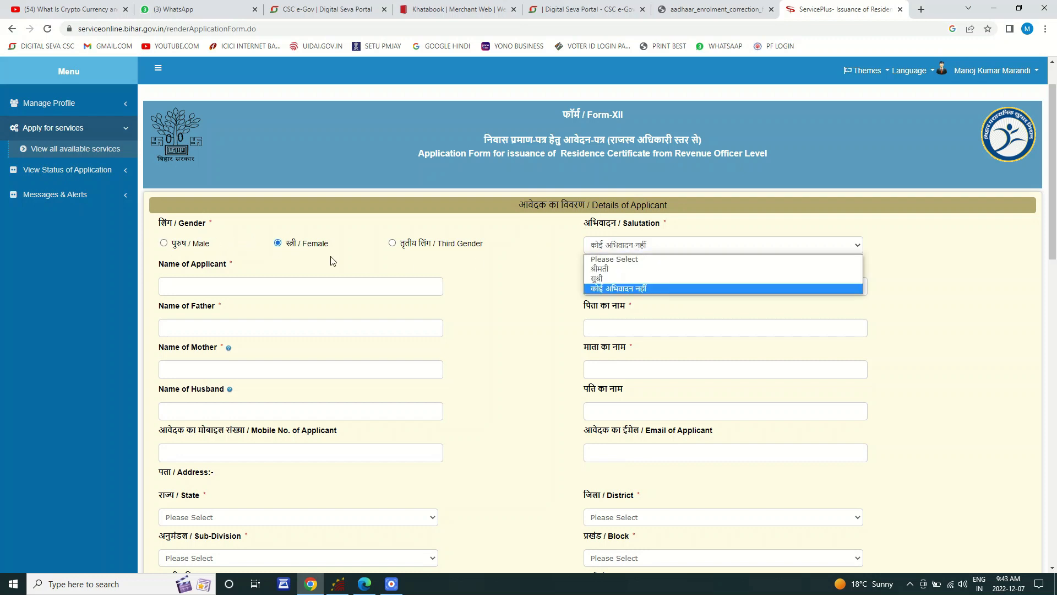
{"action": "left_click", "coordinate": [183, 245]}
{"action": "left_click", "coordinate": [624, 248]}
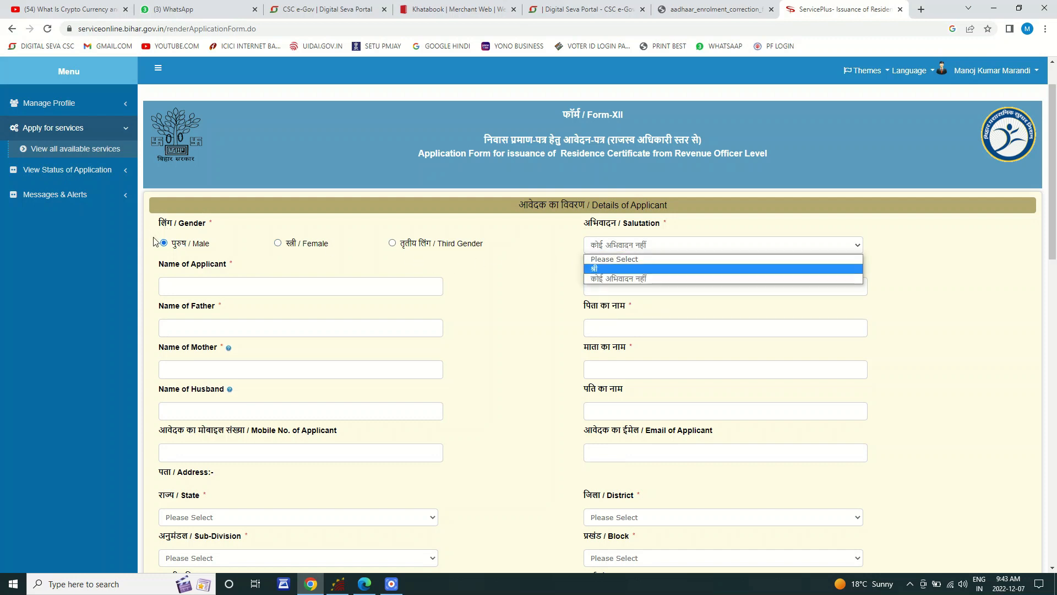
{"action": "left_click", "coordinate": [278, 243]}
{"action": "left_click", "coordinate": [278, 243]}
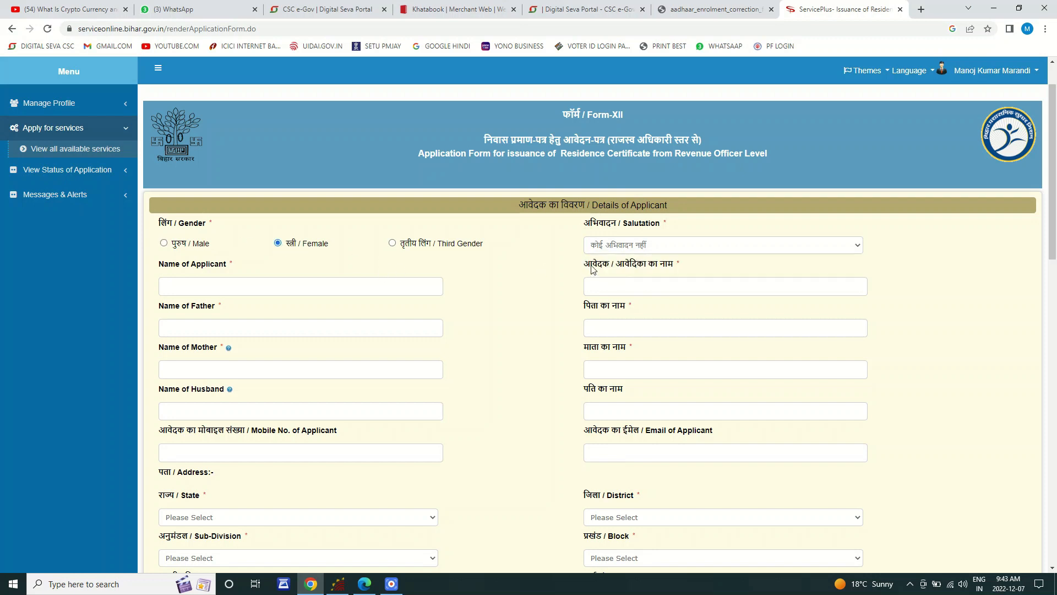
{"action": "left_click", "coordinate": [619, 248]}
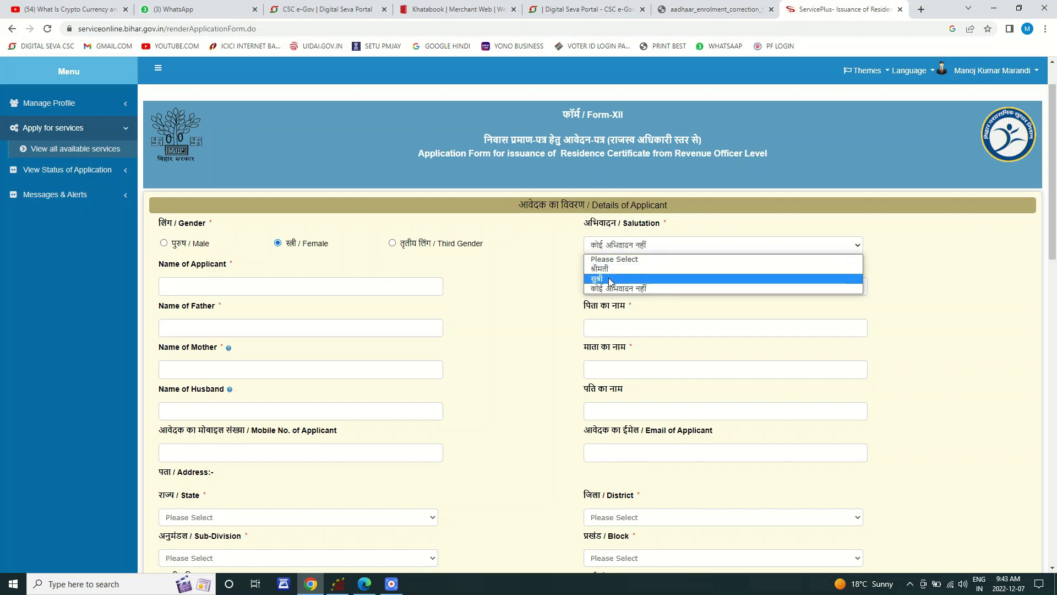
Step: Set the applicant's gender to Male and the salutation to श्री
{"action": "left_click", "coordinate": [189, 249]}
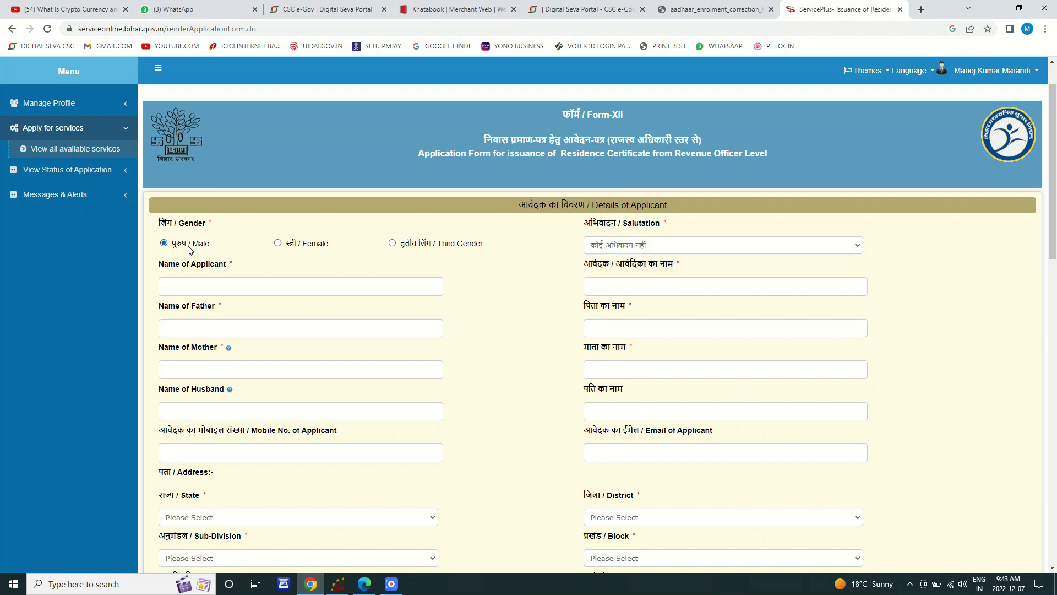
{"action": "left_click", "coordinate": [640, 246]}
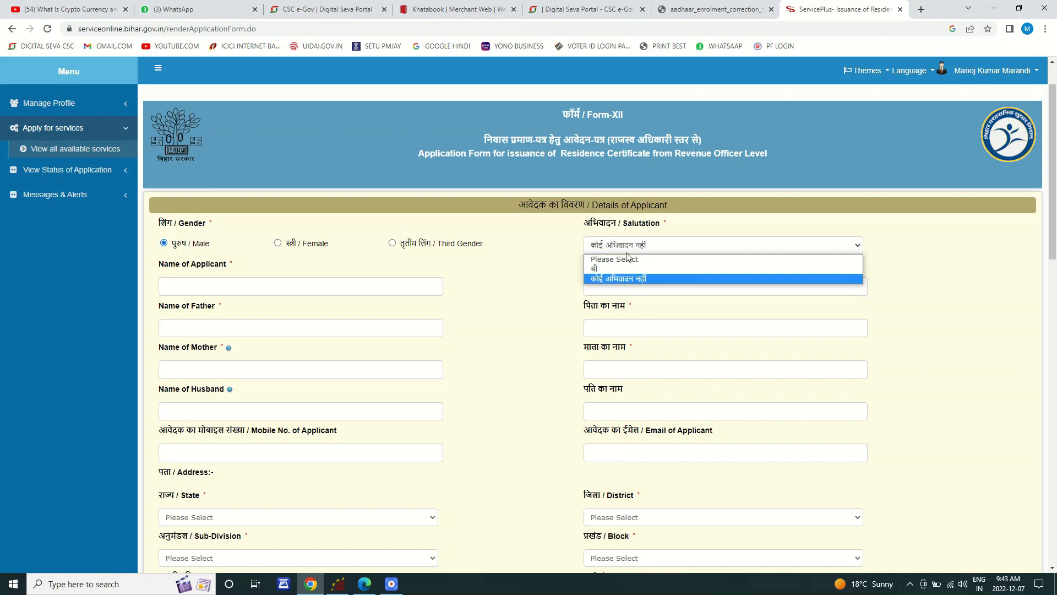
{"action": "left_click", "coordinate": [617, 269]}
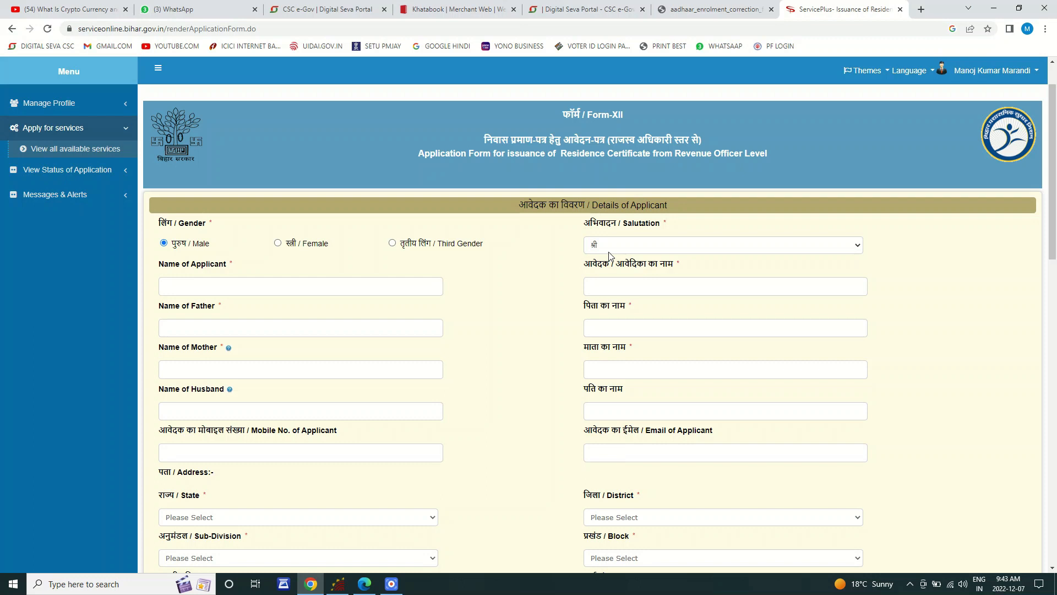
{"action": "left_click", "coordinate": [307, 282]}
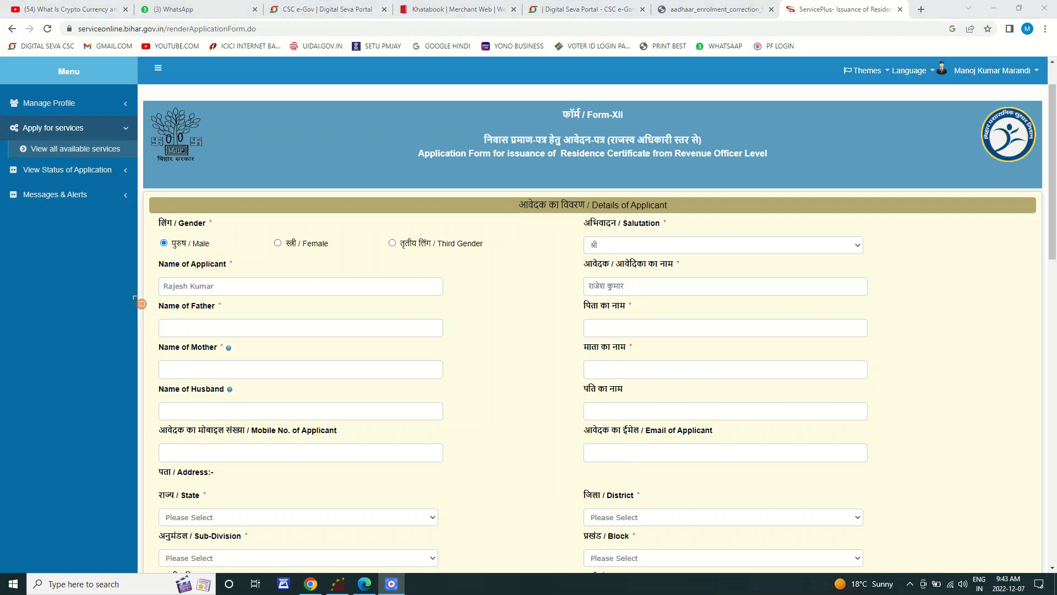
Step: Enter the applicant's name in English so the Hindi name box auto-fills
{"action": "left_click_drag", "start_coordinate": [154, 268], "coordinate": [293, 305]}
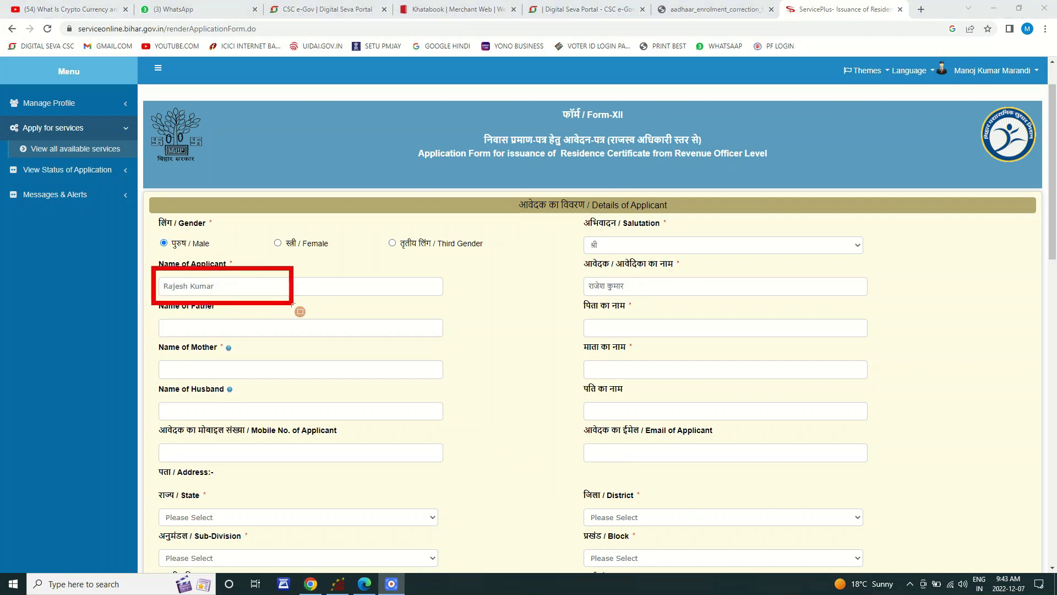
{"action": "left_click_drag", "start_coordinate": [554, 268], "coordinate": [658, 298]}
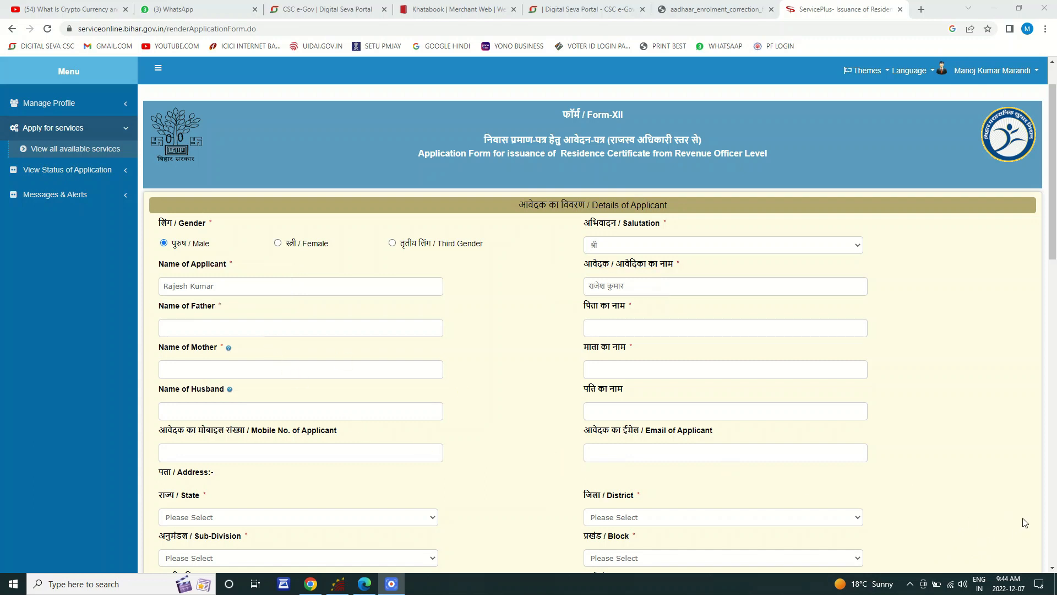
{"action": "left_click", "coordinate": [314, 327]}
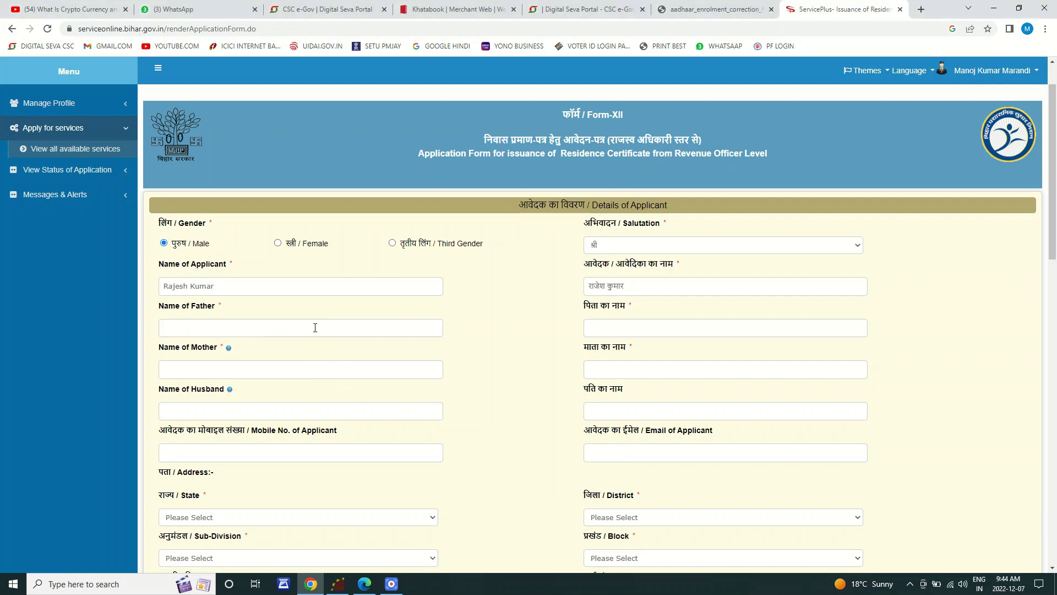
{"action": "left_click", "coordinate": [231, 365]}
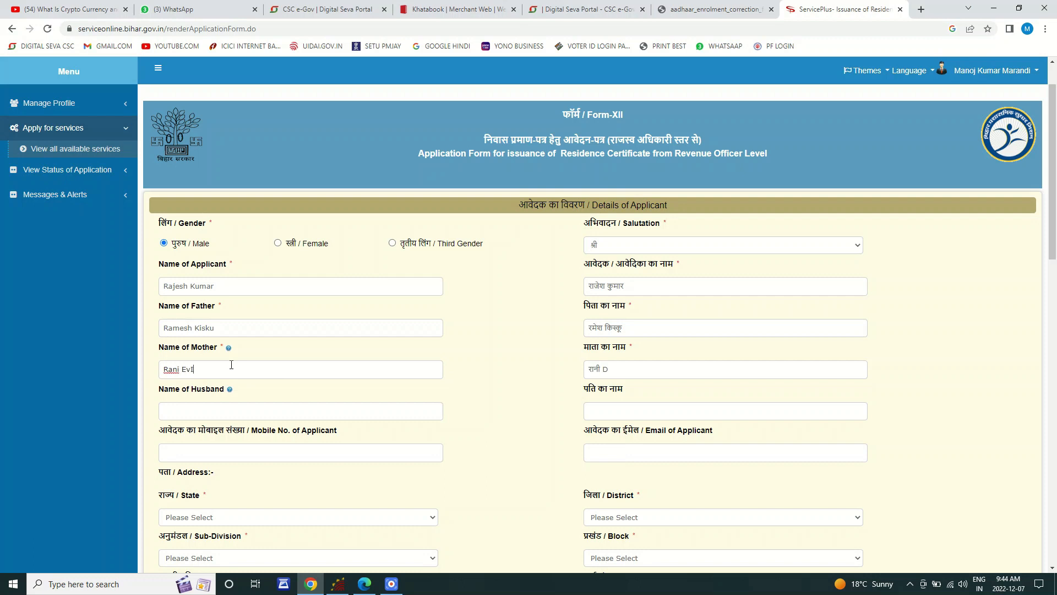
{"action": "scroll", "coordinate": [529, 354], "scroll_direction": "down", "scroll_amount": 2}
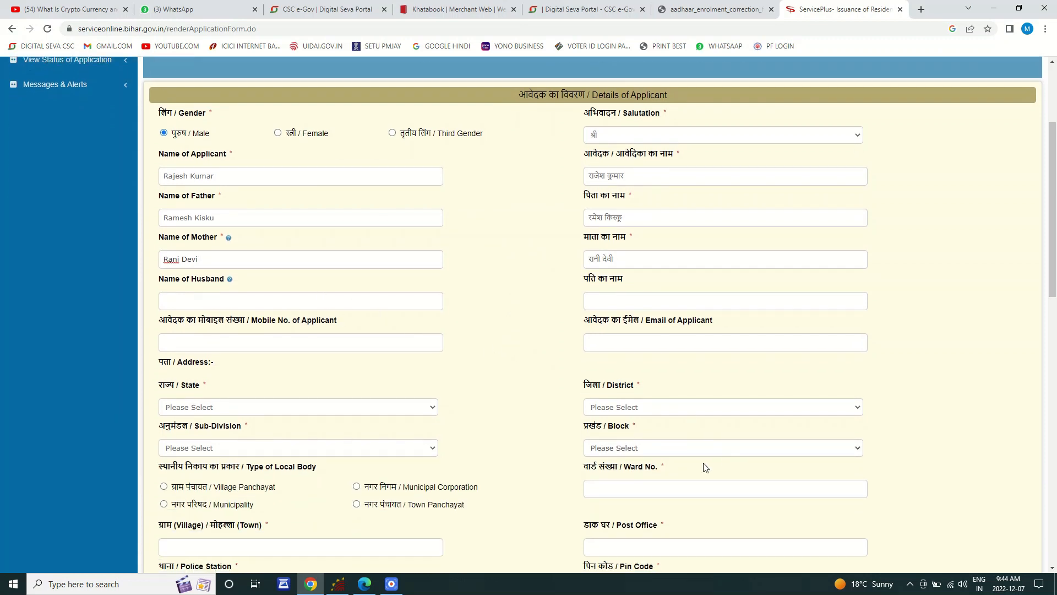
{"action": "left_click", "coordinate": [696, 521]}
{"action": "mouse_move", "coordinate": [140, 280]}
{"action": "left_mouse_down"}
{"action": "mouse_move", "coordinate": [155, 296]}
{"action": "mouse_move", "coordinate": [358, 334]}
{"action": "left_mouse_up"}
{"action": "left_click_drag", "start_coordinate": [147, 268], "coordinate": [364, 347]}
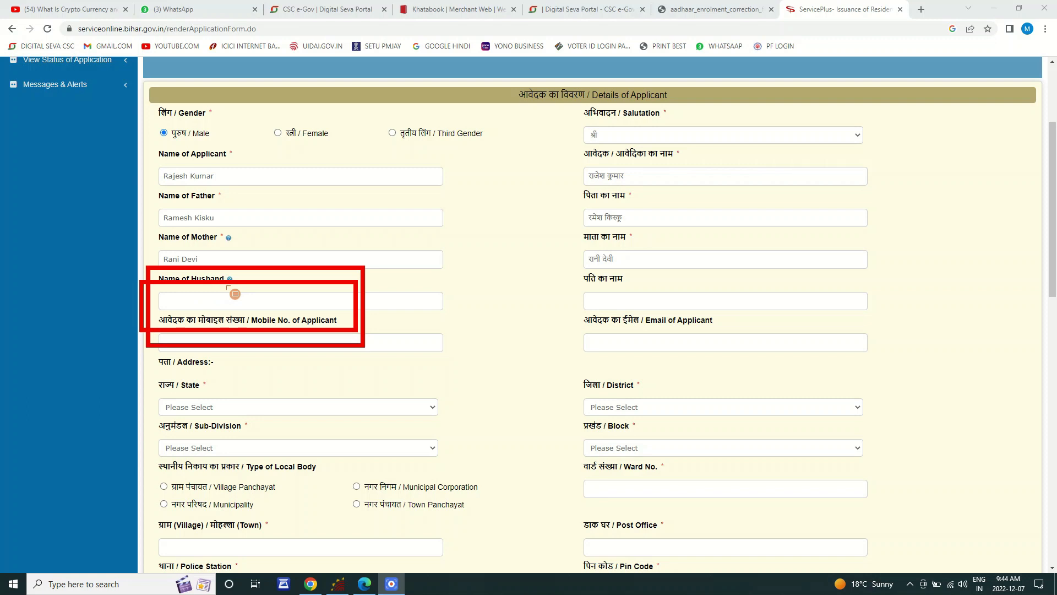
{"action": "mouse_move", "coordinate": [553, 266]}
{"action": "left_mouse_down"}
{"action": "mouse_move", "coordinate": [570, 286]}
{"action": "mouse_move", "coordinate": [786, 349]}
{"action": "mouse_move", "coordinate": [776, 321]}
{"action": "left_mouse_up"}
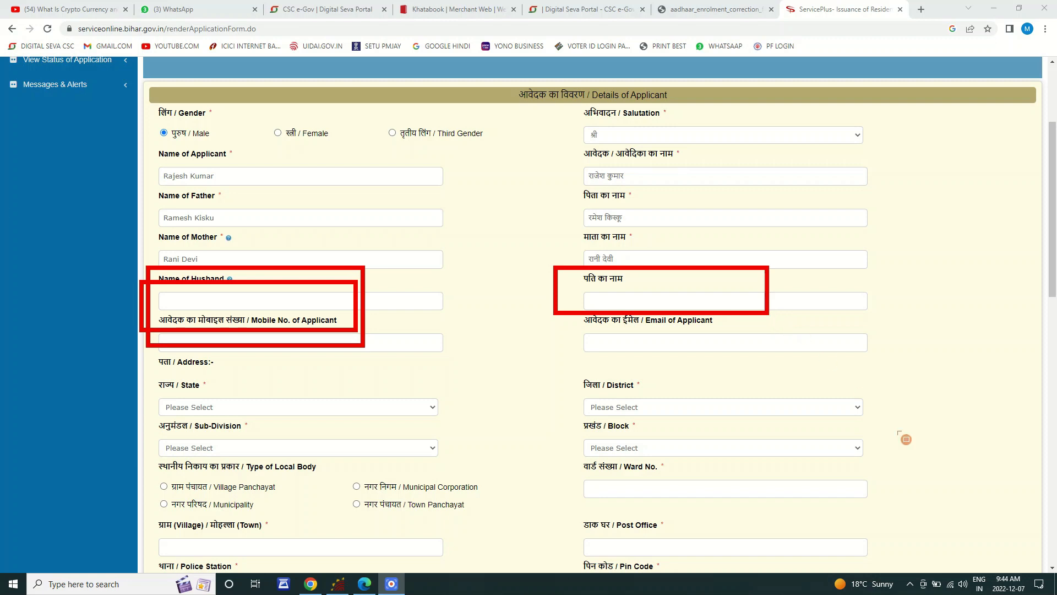
Step: Set gender Female, salutation श्रीमती, and replace the applicant's name, clearing the old Hindi name
{"action": "left_click", "coordinate": [1017, 518]}
{"action": "left_click", "coordinate": [278, 133]}
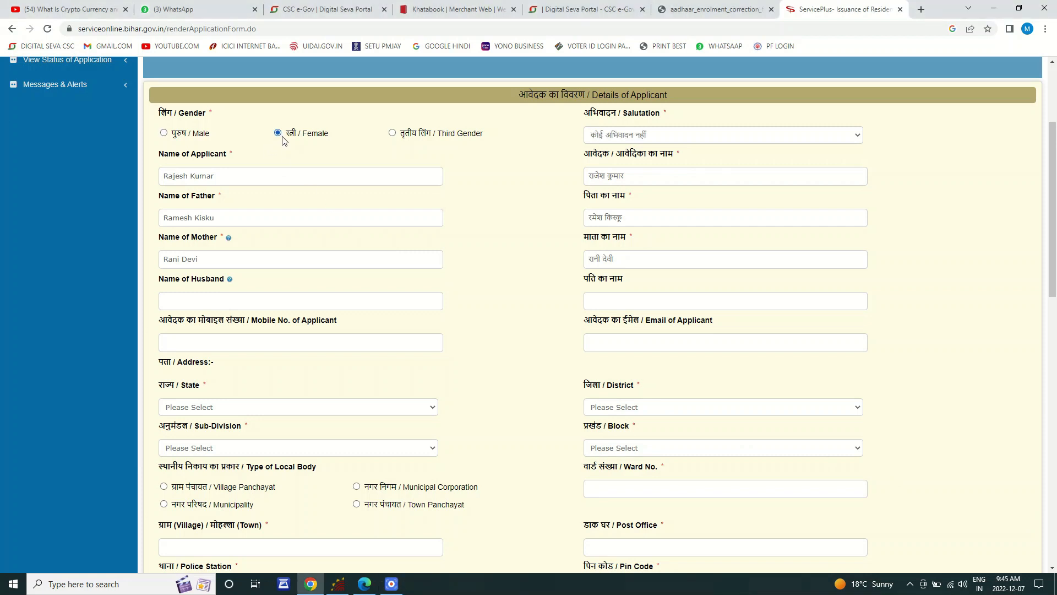
{"action": "left_click", "coordinate": [626, 136]}
{"action": "left_click", "coordinate": [609, 163]}
{"action": "left_click_drag", "start_coordinate": [241, 179], "coordinate": [148, 185]}
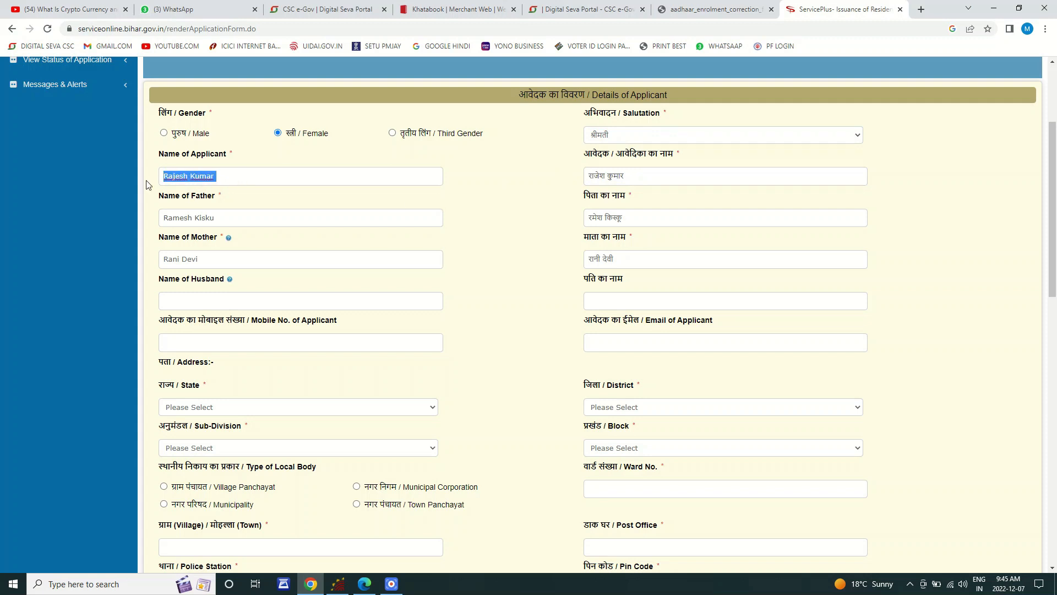
{"action": "key", "text": "Tab"}
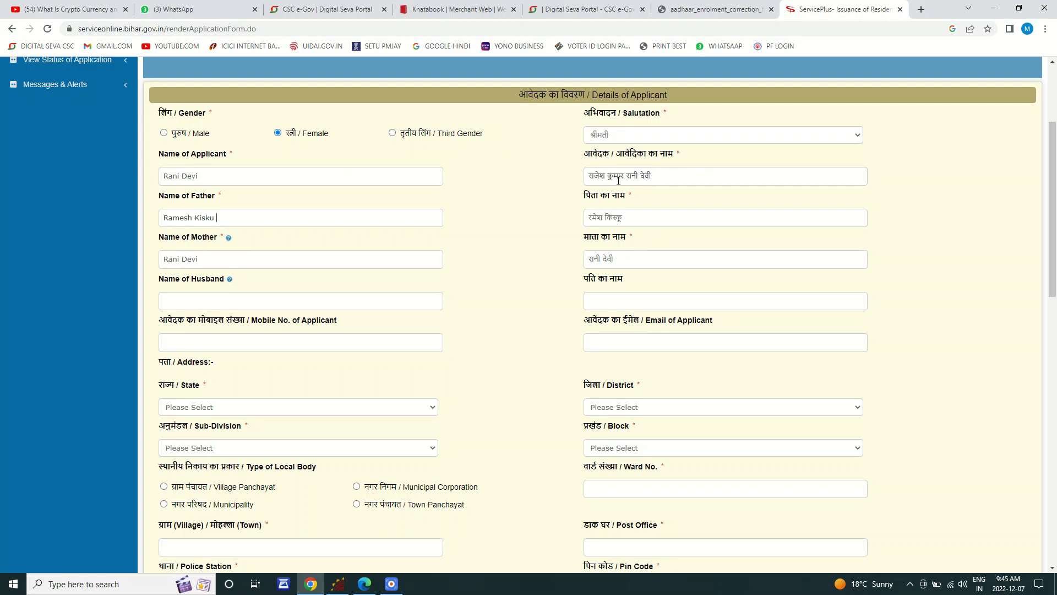
{"action": "left_click_drag", "start_coordinate": [624, 175], "coordinate": [576, 176]}
{"action": "key", "text": "BackSpace"}
Step: Replace the father's and mother's names, deleting their old Hindi versions
{"action": "left_click_drag", "start_coordinate": [220, 217], "coordinate": [161, 222]}
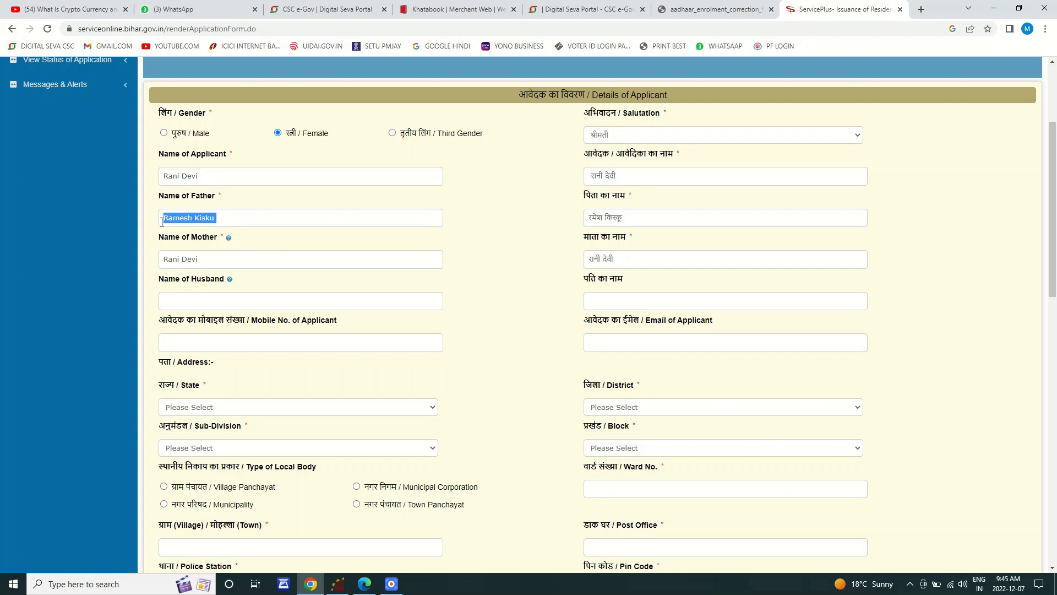
{"action": "key", "text": "Tab"}
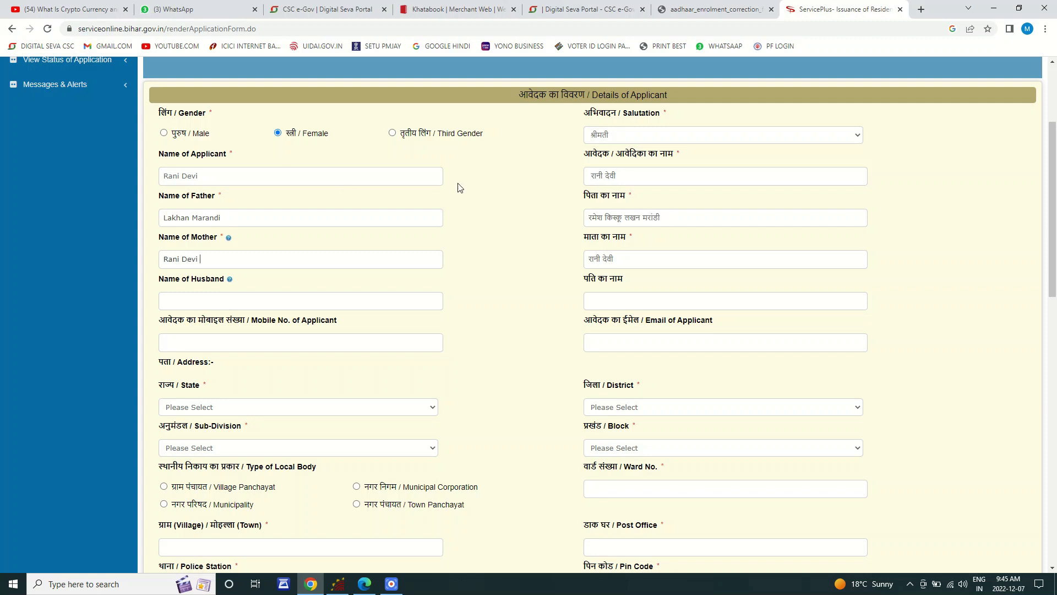
{"action": "left_click_drag", "start_coordinate": [623, 218], "coordinate": [574, 222]}
{"action": "key", "text": "BackSpace"}
{"action": "left_click_drag", "start_coordinate": [201, 259], "coordinate": [126, 266]}
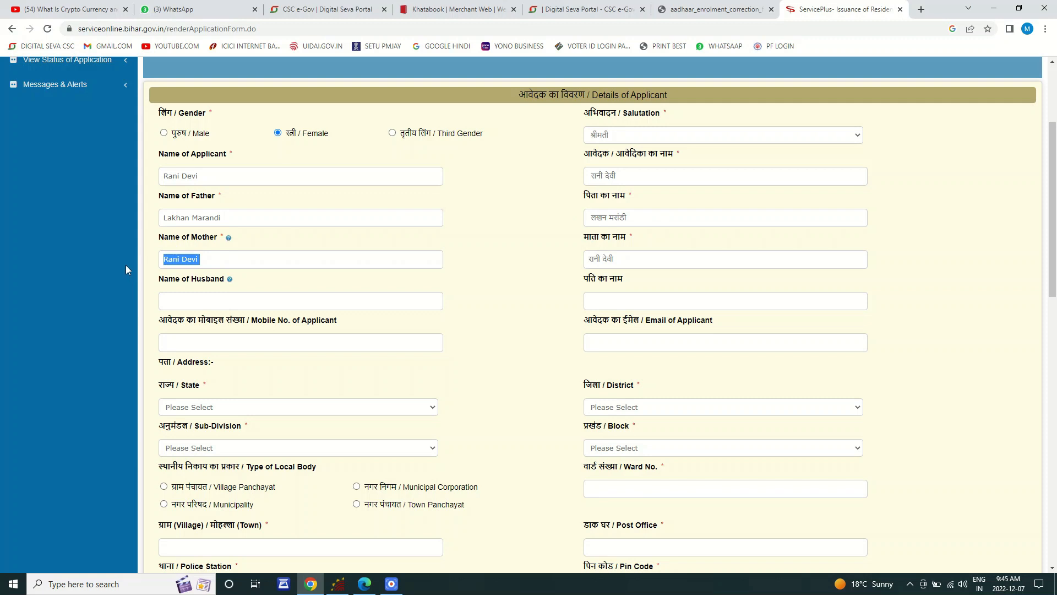
{"action": "key", "text": "Tab"}
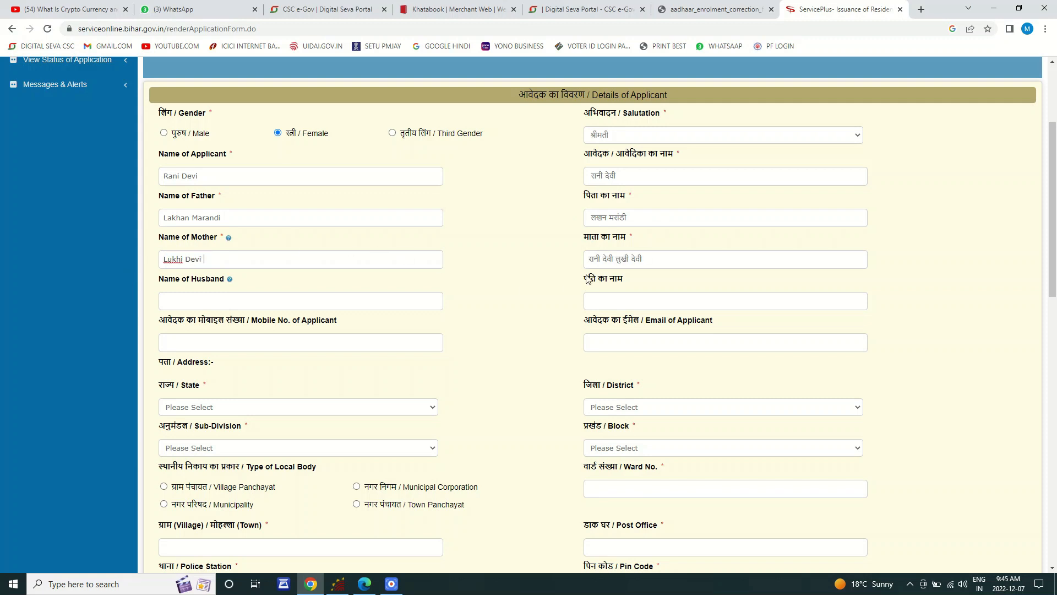
{"action": "left_click_drag", "start_coordinate": [615, 259], "coordinate": [583, 270]}
{"action": "key", "text": "BackSpace"}
Step: Enter the husband's name
{"action": "left_click", "coordinate": [320, 305]}
{"action": "type", "text": "A"}
{"action": "key", "text": "BackSpace"}
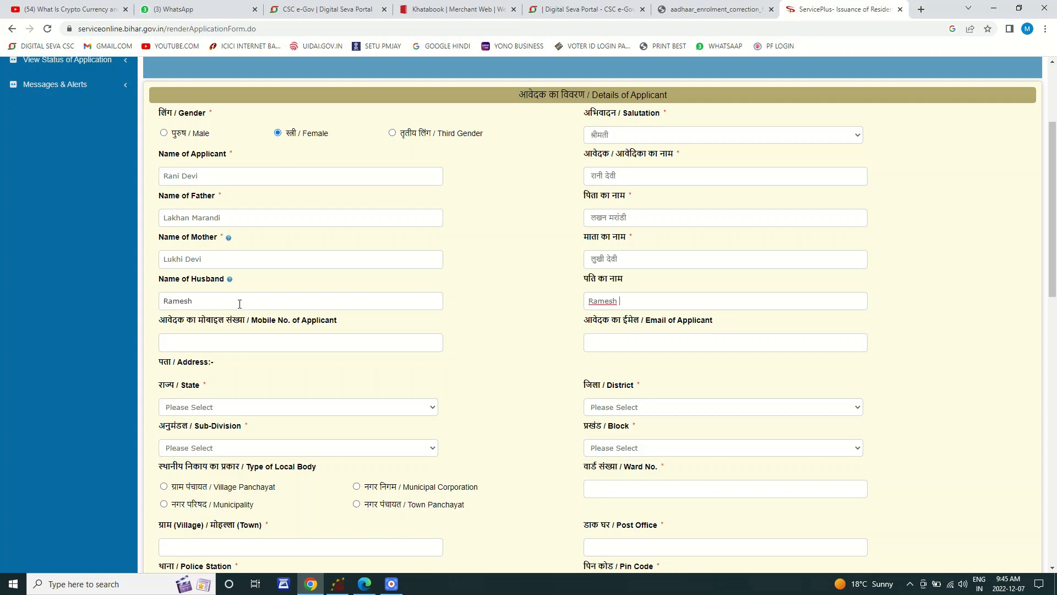
Step: Select BIHAR as the state and PURNIA as the district
{"action": "left_click", "coordinate": [195, 343]}
{"action": "left_click", "coordinate": [695, 343]}
{"action": "scroll", "coordinate": [490, 332], "scroll_direction": "down", "scroll_amount": 3}
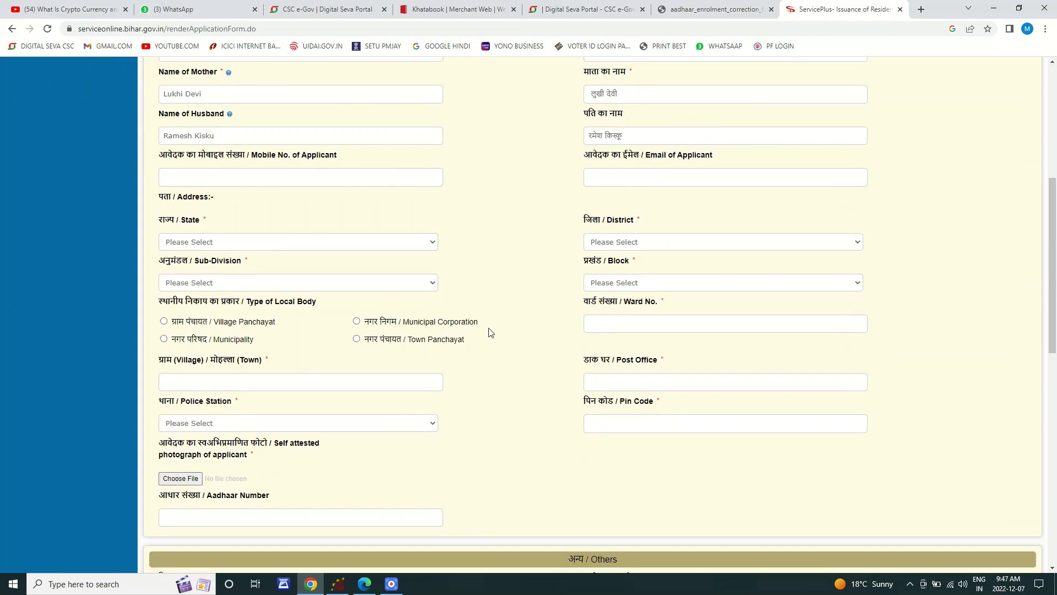
{"action": "left_click", "coordinate": [223, 243]}
{"action": "left_click", "coordinate": [208, 271]}
{"action": "left_click", "coordinate": [624, 246]}
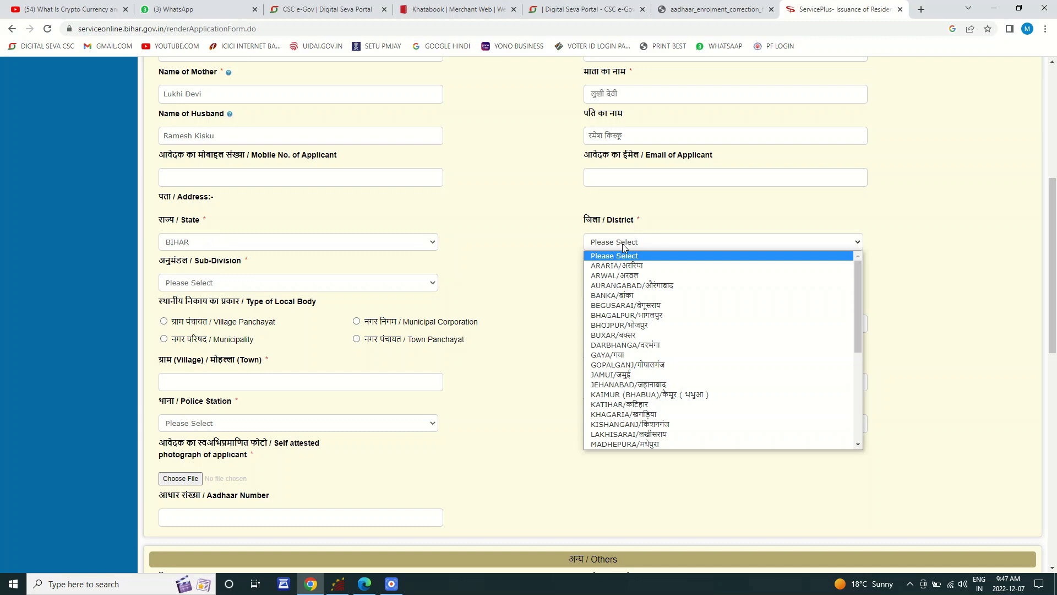
{"action": "type", "text": "purn"}
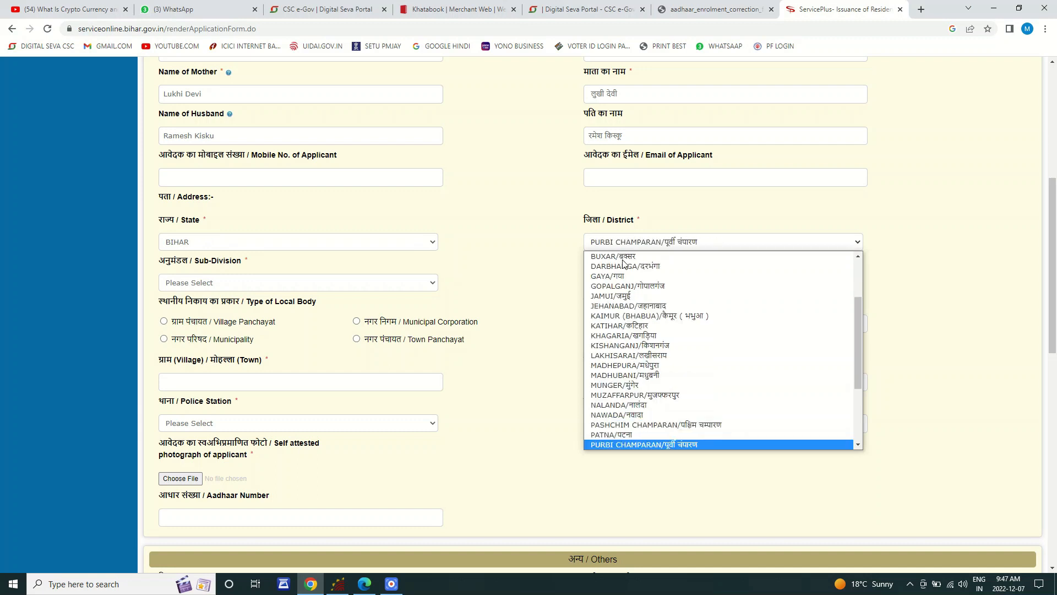
{"action": "key", "text": "Return"}
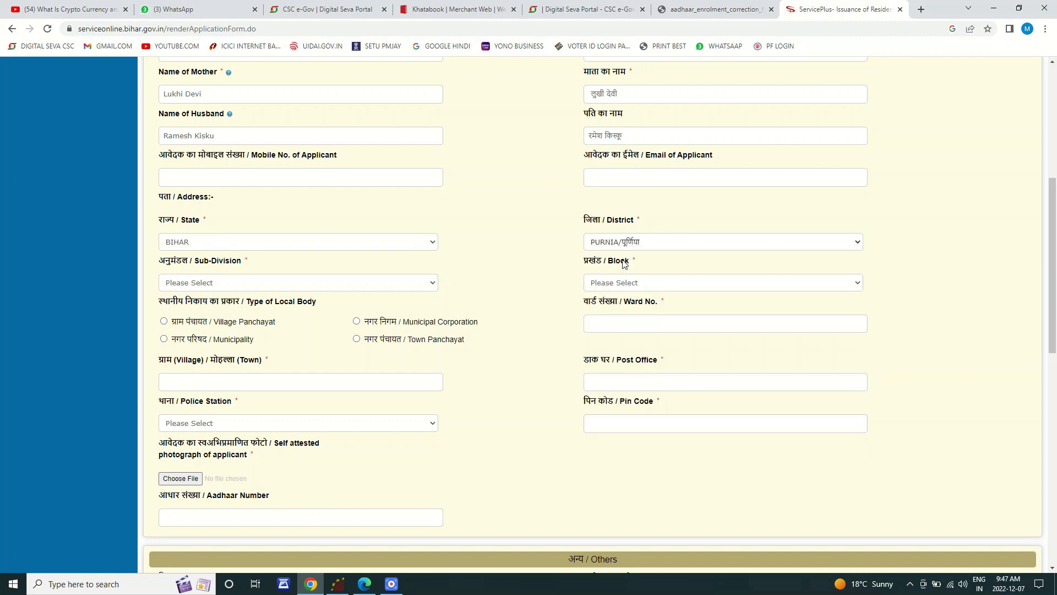
Step: Enter the applicant's mobile number and e-mail address
{"action": "left_click", "coordinate": [309, 179]}
{"action": "key", "text": "Tab"}
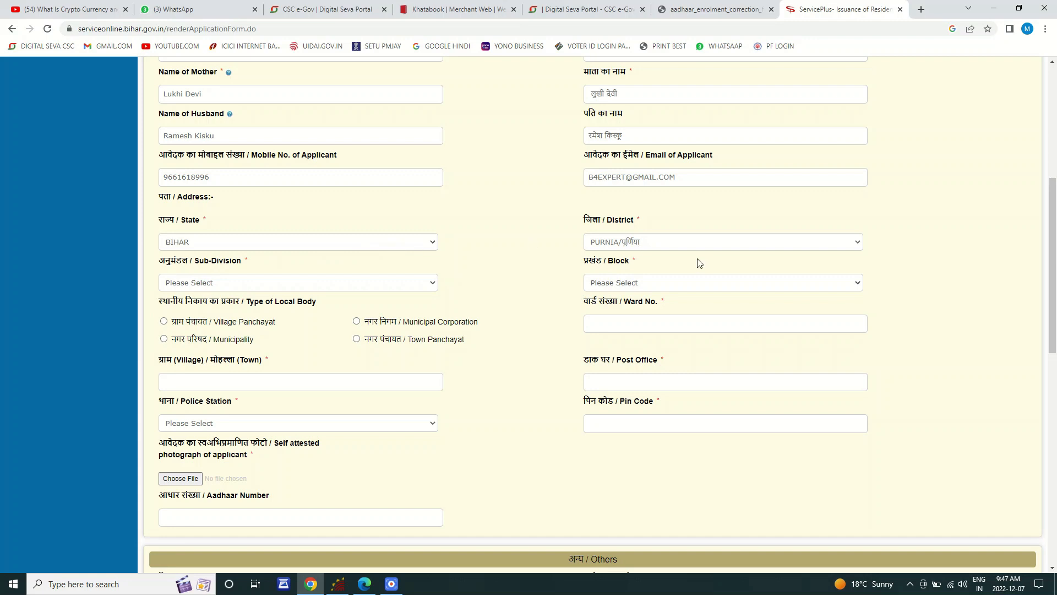
Step: Set the sub-division to PURNIA SADAR and the block to KRITYANAND NAGAR
{"action": "left_click", "coordinate": [278, 286]}
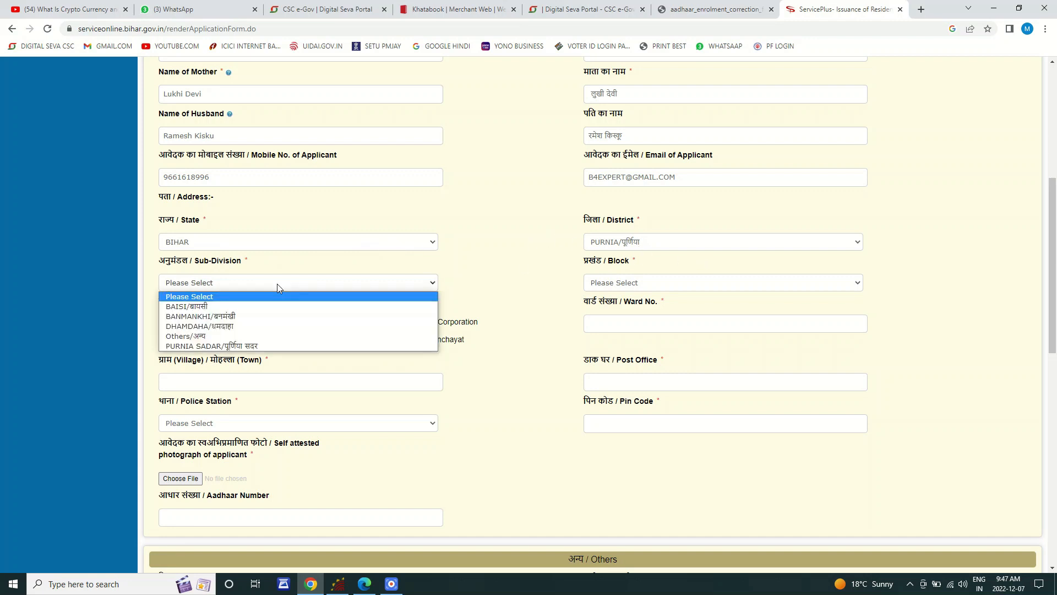
{"action": "left_click", "coordinate": [219, 346]}
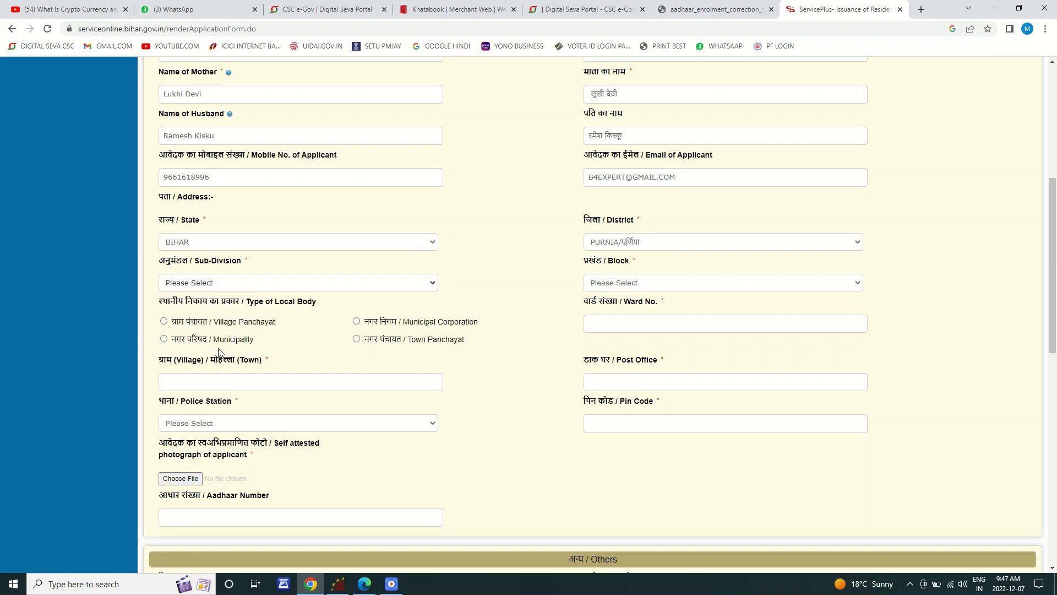
{"action": "left_click", "coordinate": [675, 286]}
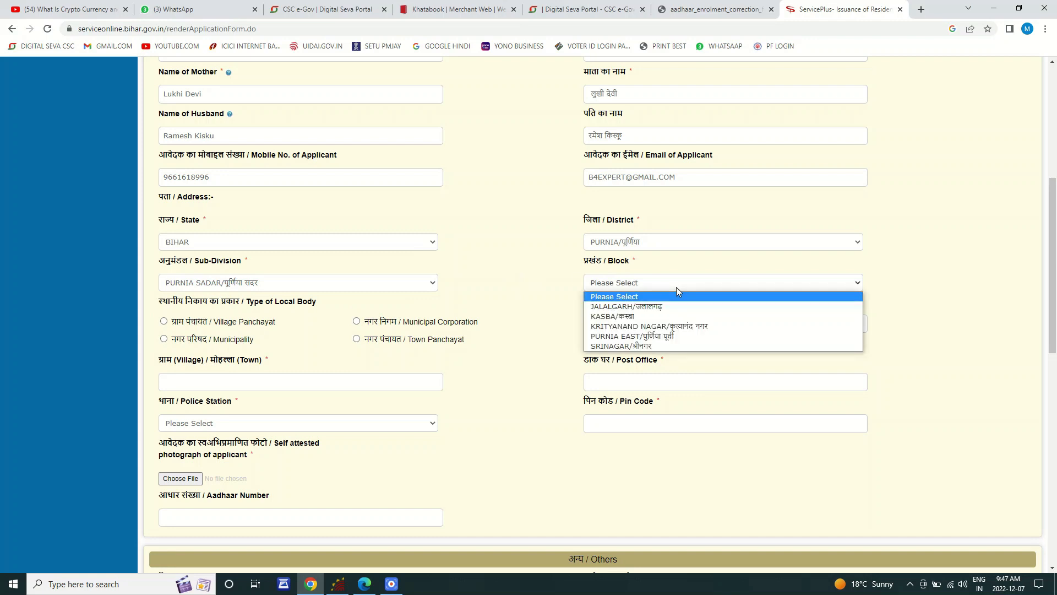
{"action": "left_click", "coordinate": [655, 328]}
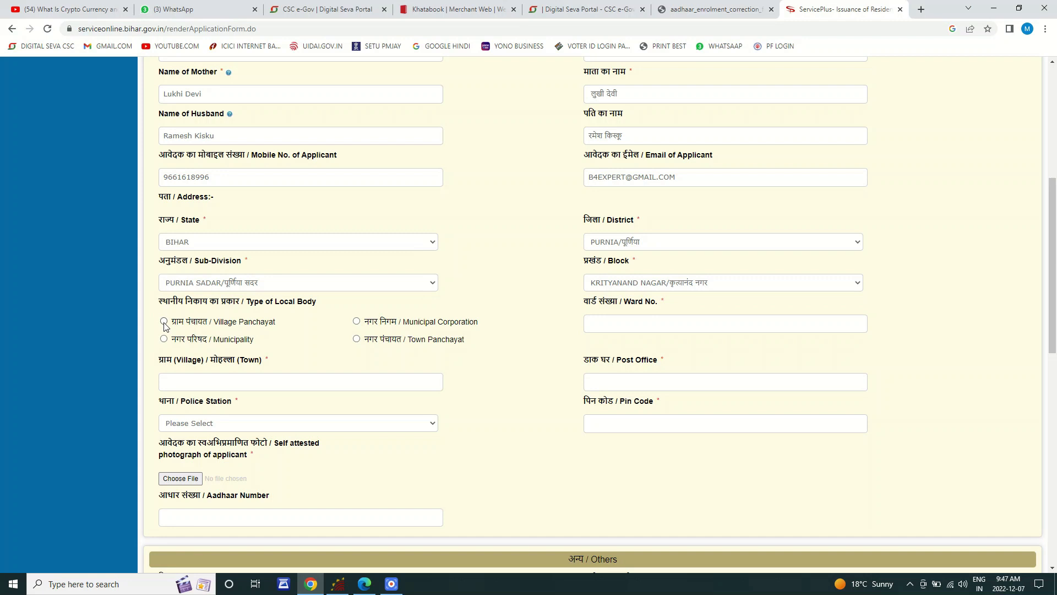
Step: Mark the local body type as Village Panchayat
{"action": "left_click", "coordinate": [687, 514]}
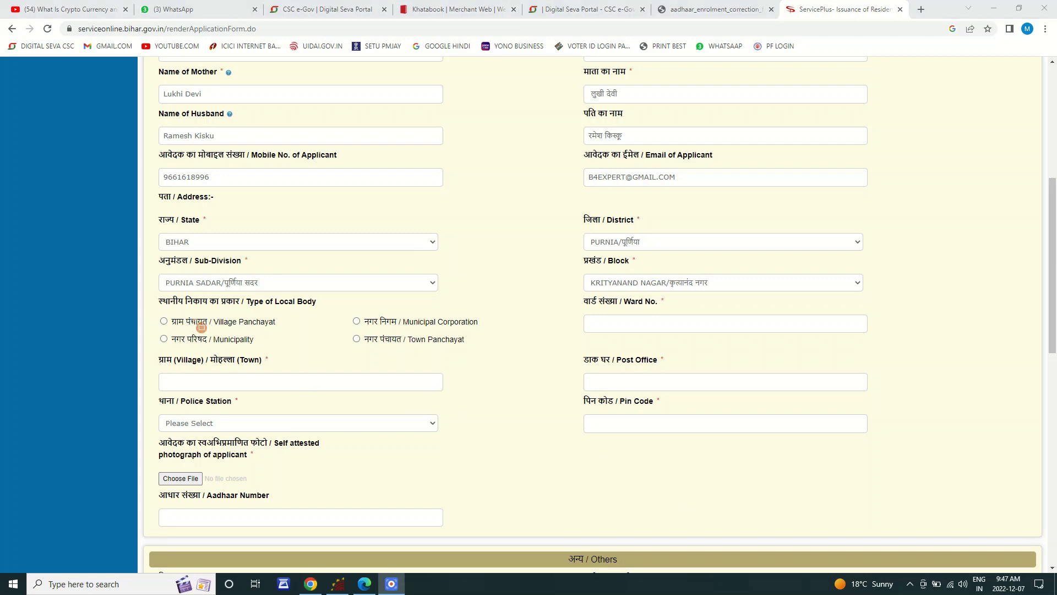
{"action": "left_click_drag", "start_coordinate": [151, 307], "coordinate": [299, 332]}
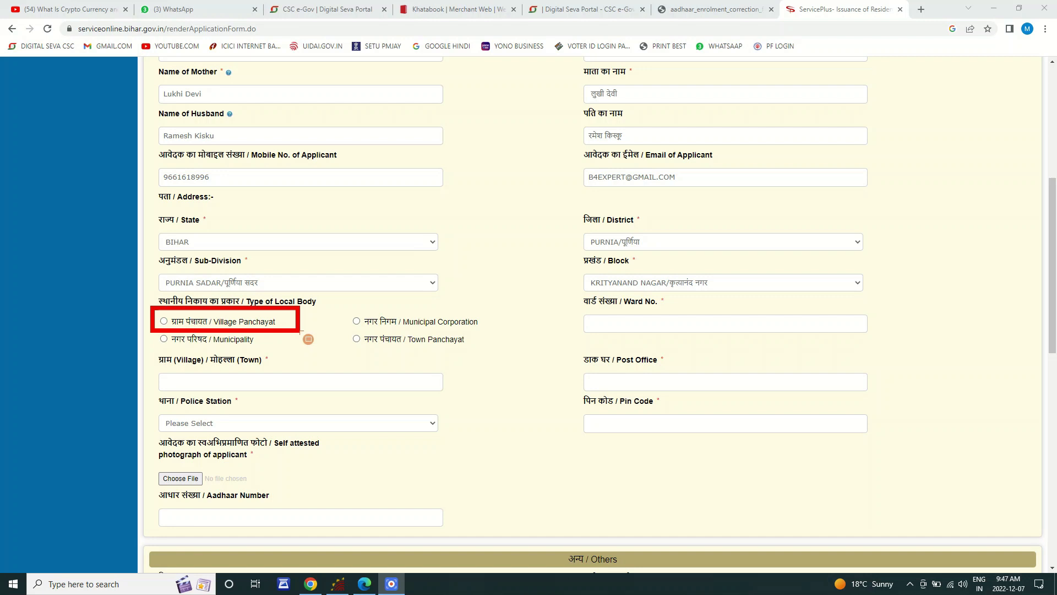
{"action": "mouse_move", "coordinate": [337, 303]}
{"action": "left_mouse_down"}
{"action": "mouse_move", "coordinate": [414, 330]}
{"action": "mouse_move", "coordinate": [498, 330]}
{"action": "left_mouse_up"}
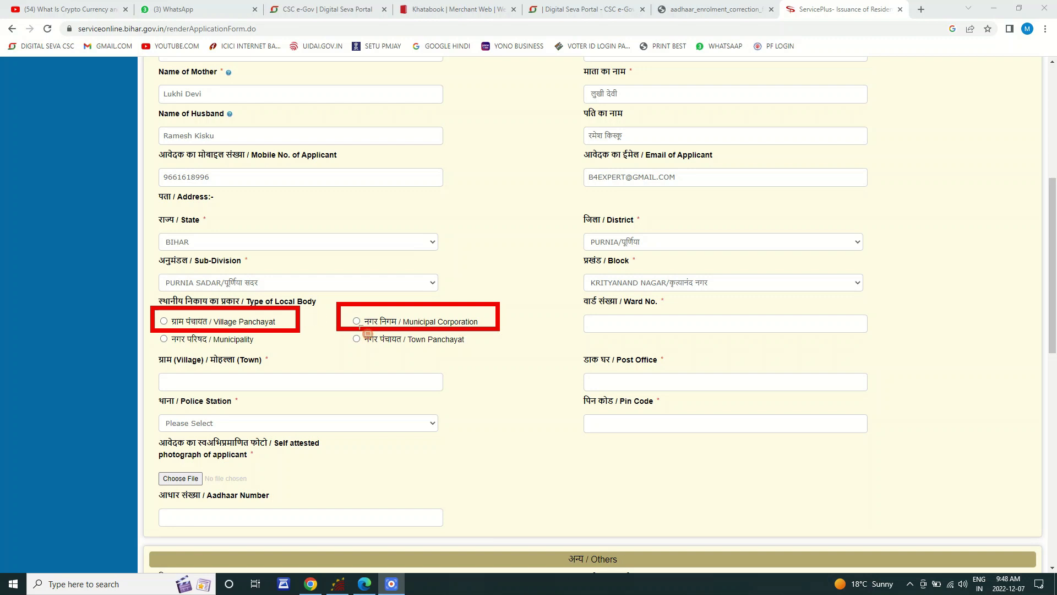
{"action": "left_click_drag", "start_coordinate": [151, 331], "coordinate": [273, 351]}
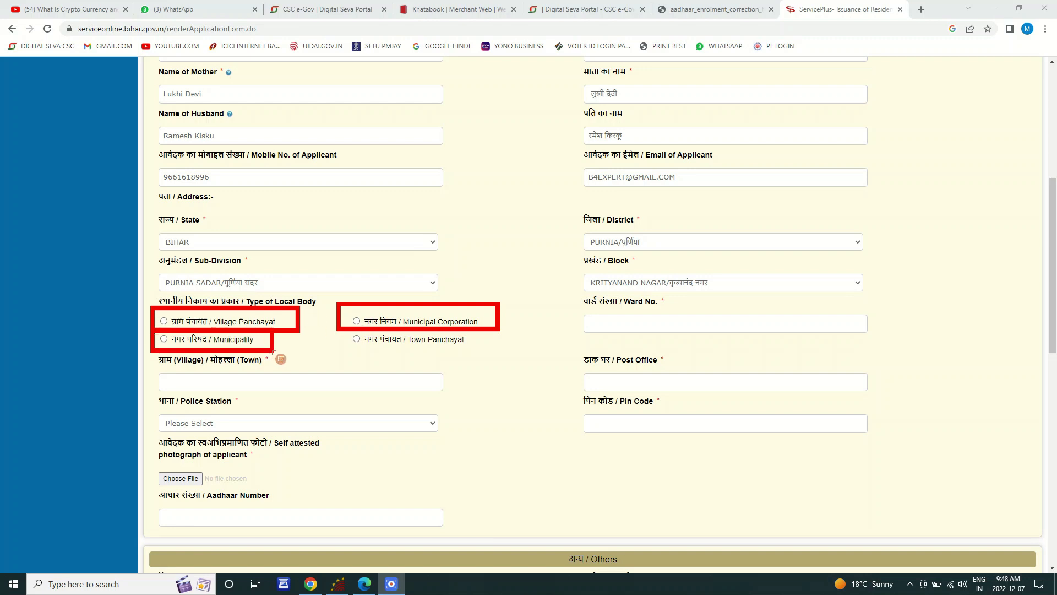
{"action": "left_click_drag", "start_coordinate": [341, 326], "coordinate": [482, 360]}
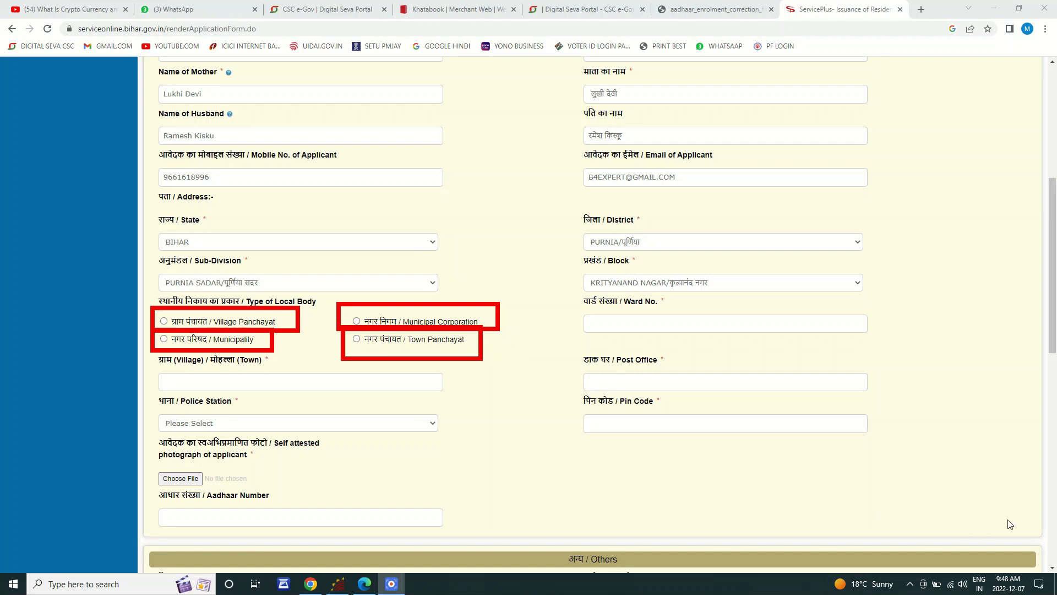
{"action": "left_click", "coordinate": [1027, 516]}
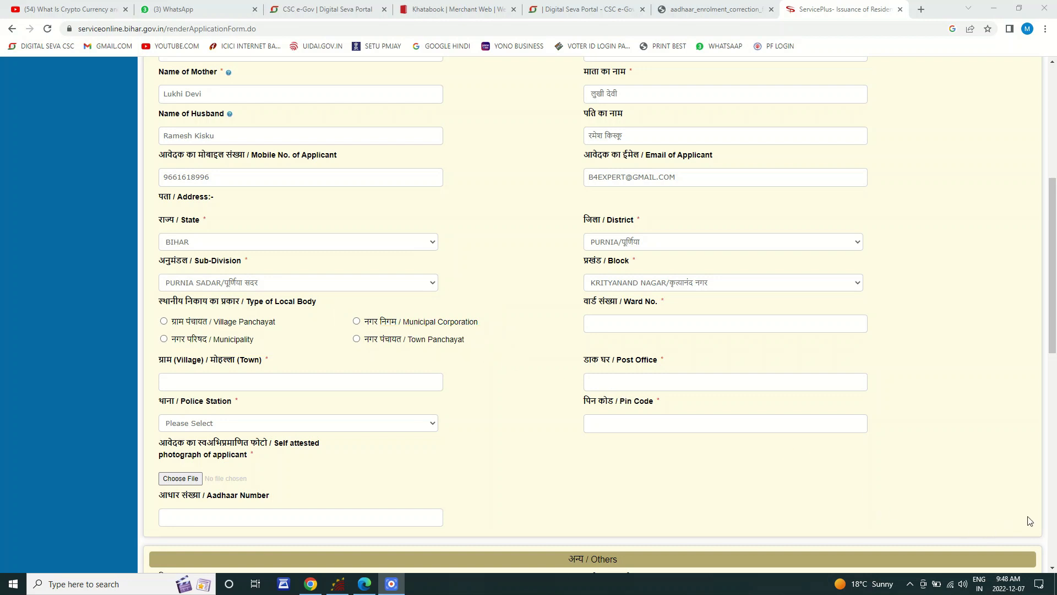
{"action": "left_click", "coordinate": [164, 321]}
Step: Set the Ward No. to 11
{"action": "scroll", "coordinate": [253, 223], "scroll_direction": "up", "scroll_amount": 2}
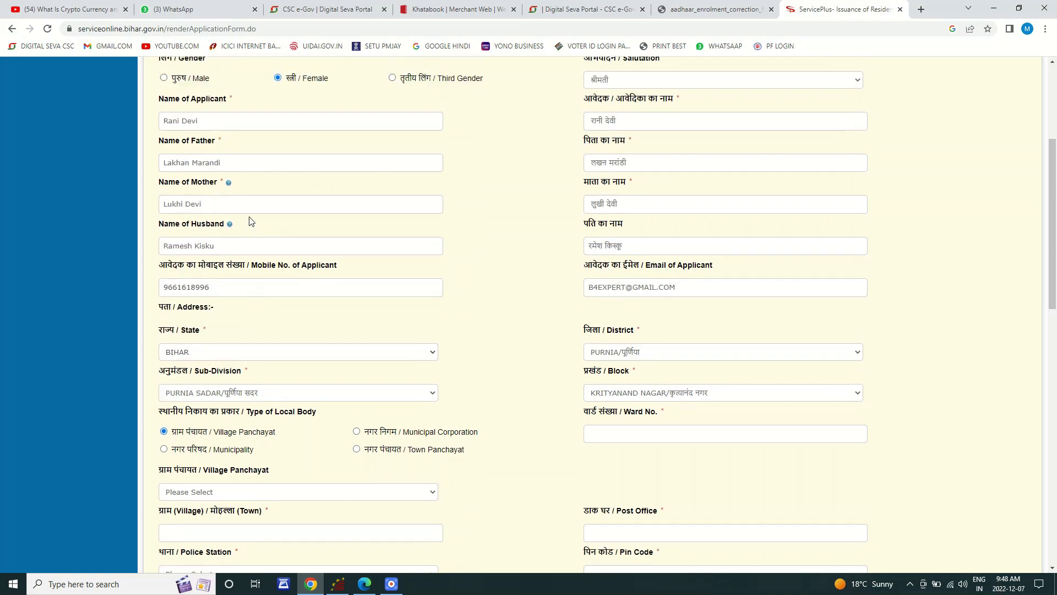
{"action": "scroll", "coordinate": [340, 259], "scroll_direction": "down", "scroll_amount": 2}
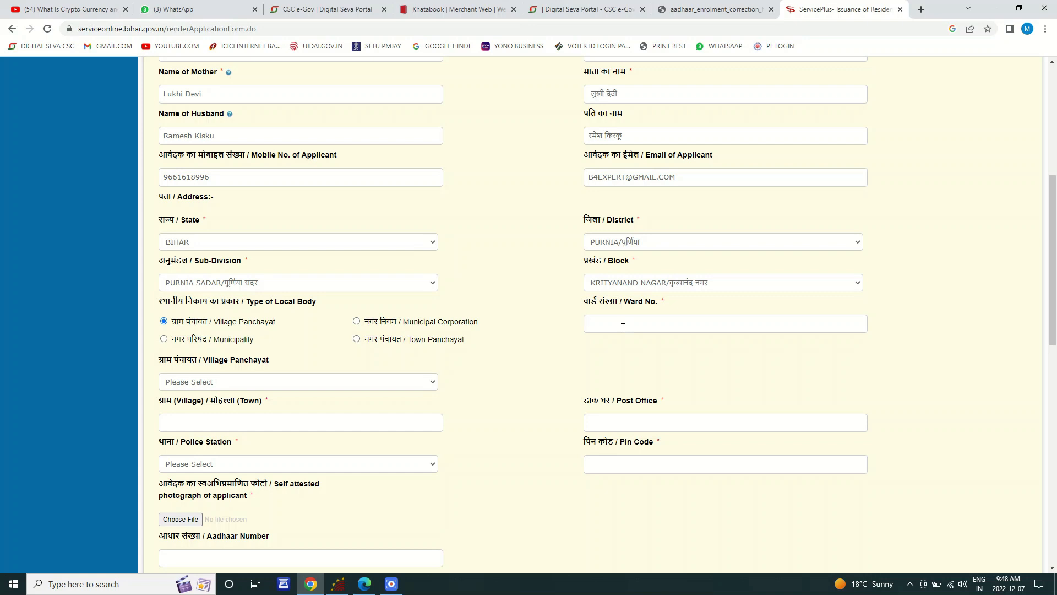
{"action": "type", "text": "11"}
Step: Choose GANESHPUR as the village panchayat
{"action": "left_click", "coordinate": [206, 384]}
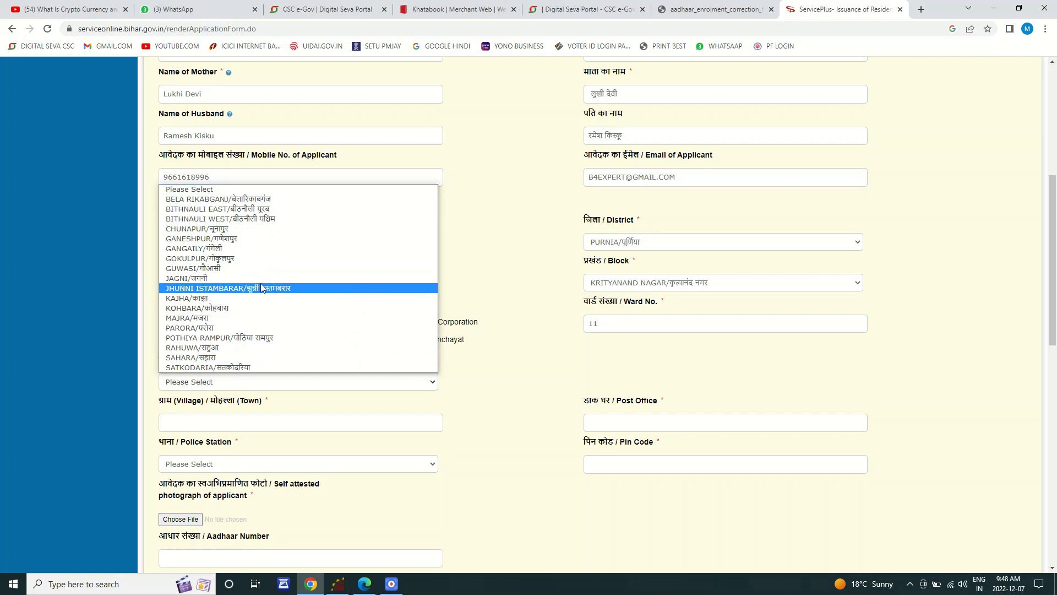
{"action": "left_click", "coordinate": [417, 401]}
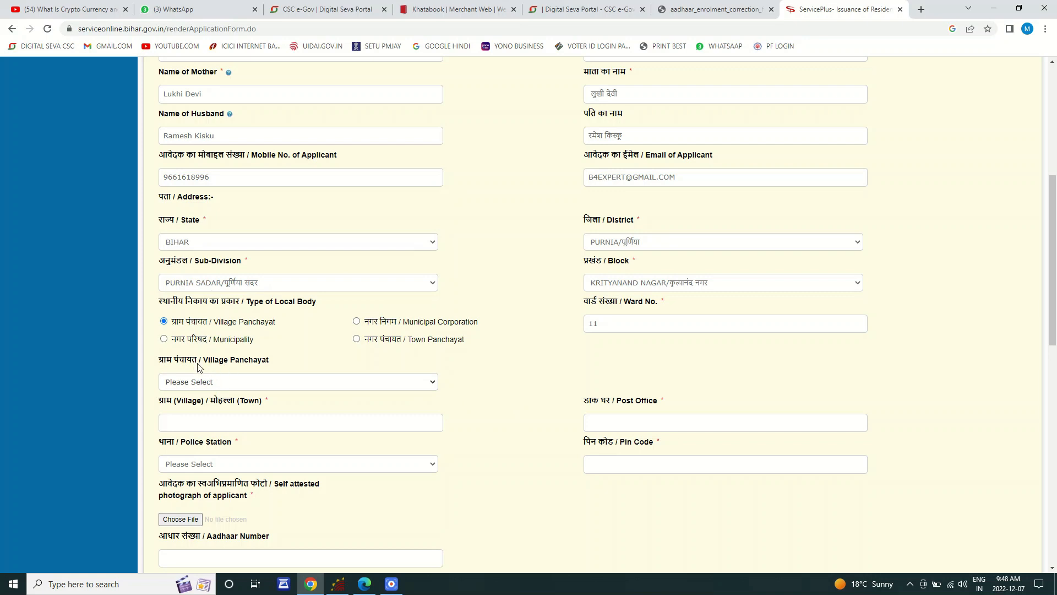
{"action": "left_click", "coordinate": [215, 382]}
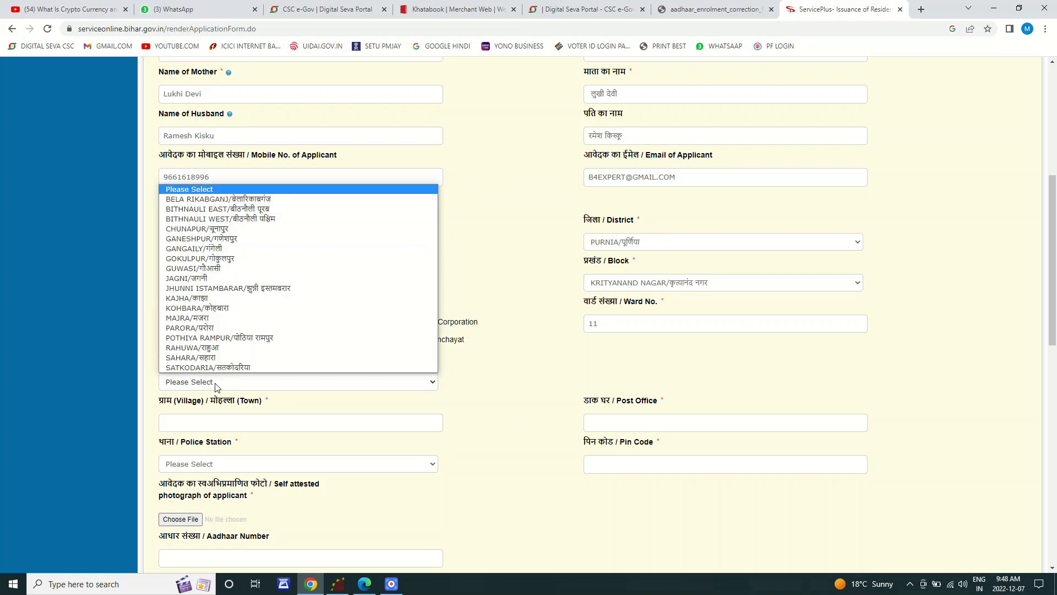
{"action": "key", "text": "g"}
{"action": "key", "text": "Return"}
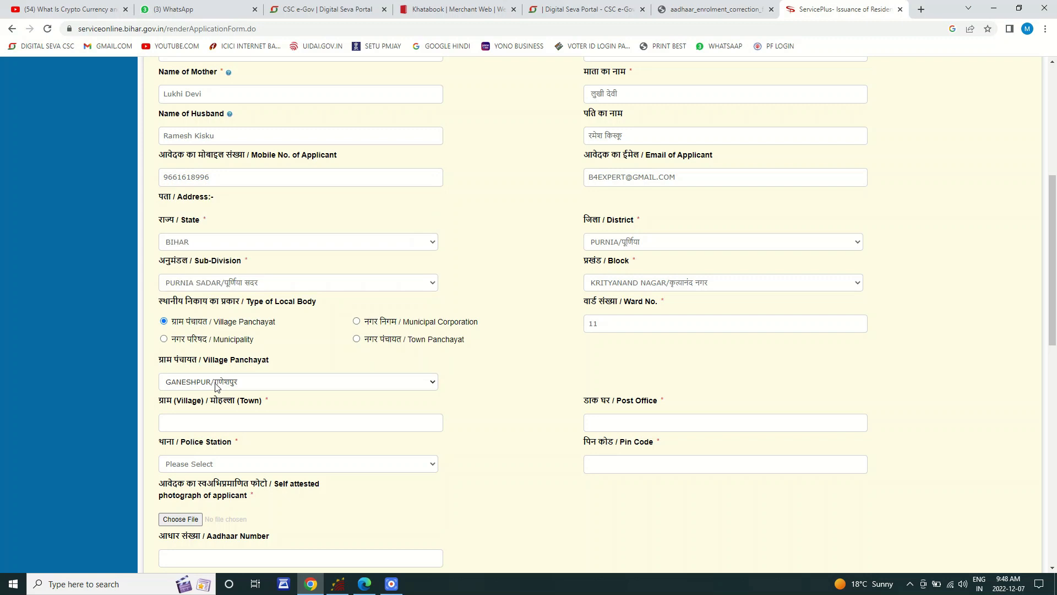
{"action": "scroll", "coordinate": [363, 361], "scroll_direction": "down", "scroll_amount": 1}
{"action": "left_click", "coordinate": [233, 314]}
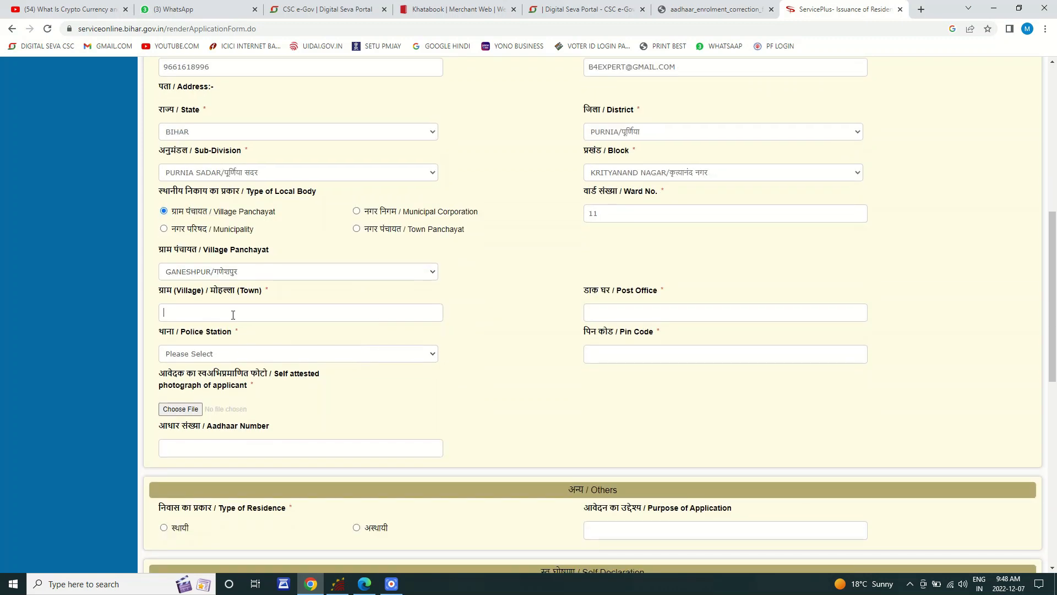
Step: Type the village name so the Village/Town field reads दारिया in Hindi
{"action": "key", "text": "BackSpace"}
{"action": "key", "text": "BackSpace"}
{"action": "key", "text": "BackSpace"}
{"action": "key", "text": "BackSpace"}
{"action": "key", "text": "BackSpace"}
{"action": "key", "text": "BackSpace"}
{"action": "left_click", "coordinate": [705, 10]}
Step: Search for Google Input Tools and open its online try-it-out typing page
{"action": "left_click", "coordinate": [628, 30]}
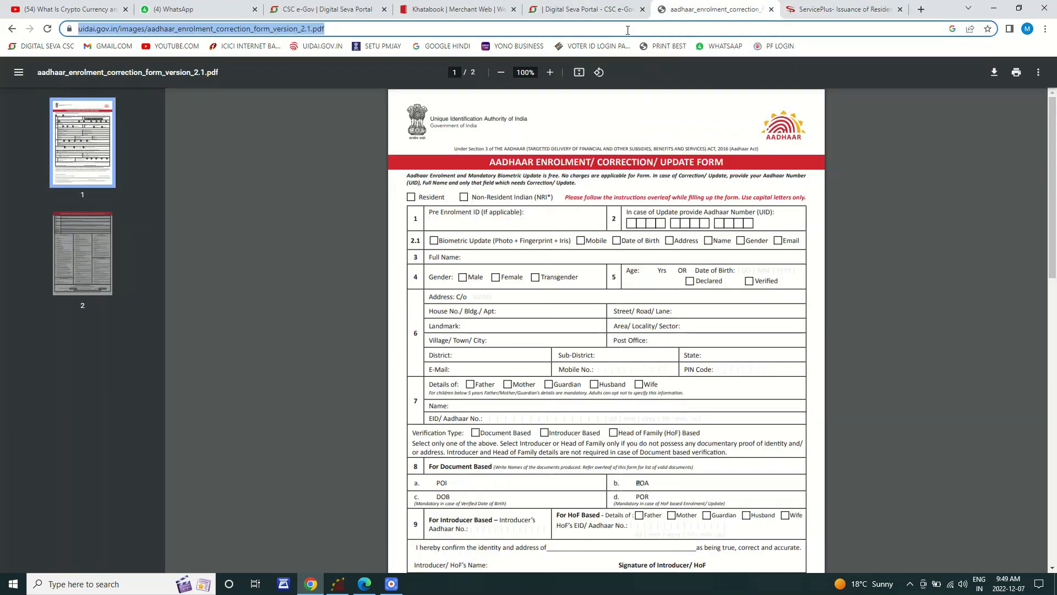
{"action": "type", "text": "GOOGLE IN"}
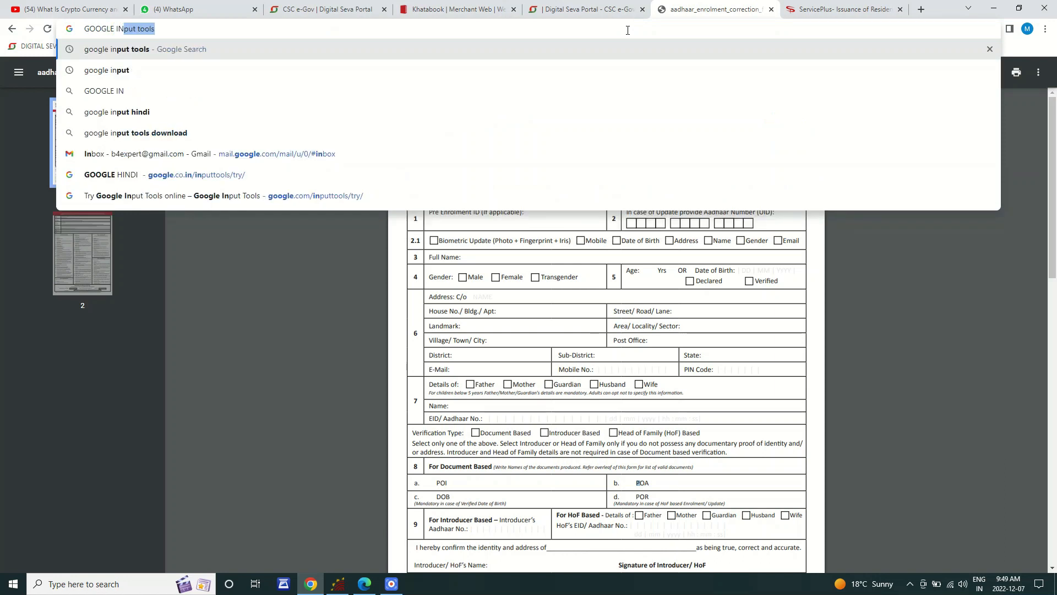
{"action": "key", "text": "Return"}
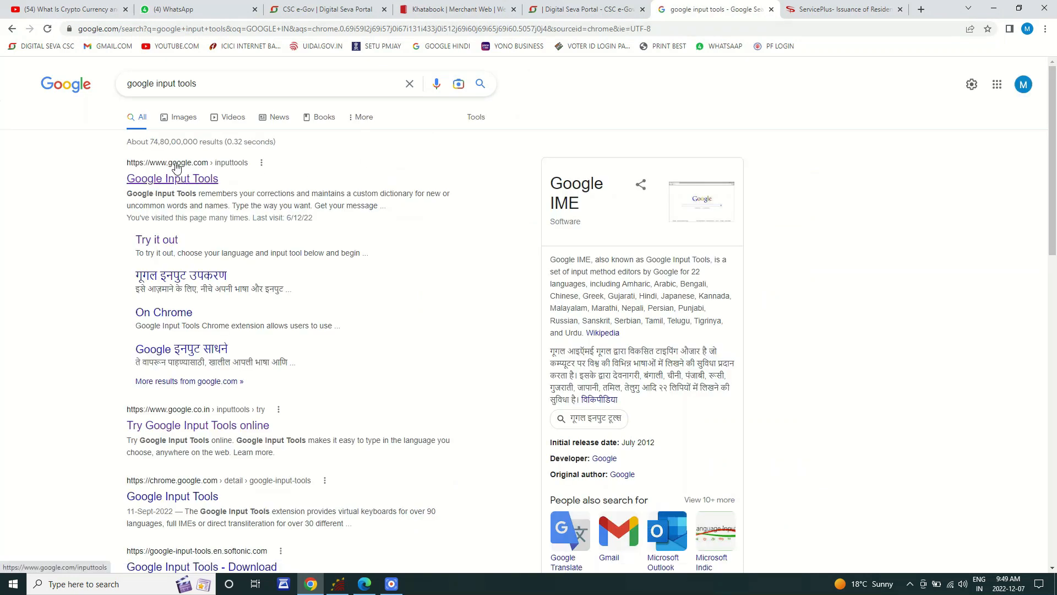
{"action": "left_click_drag", "start_coordinate": [100, 146], "coordinate": [318, 212]}
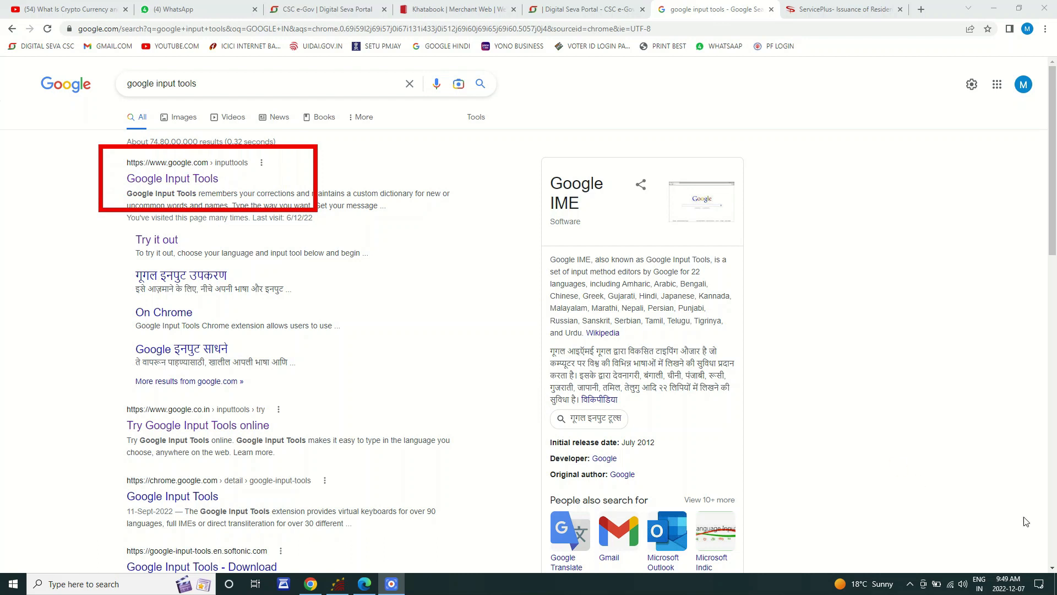
{"action": "left_click", "coordinate": [219, 178]}
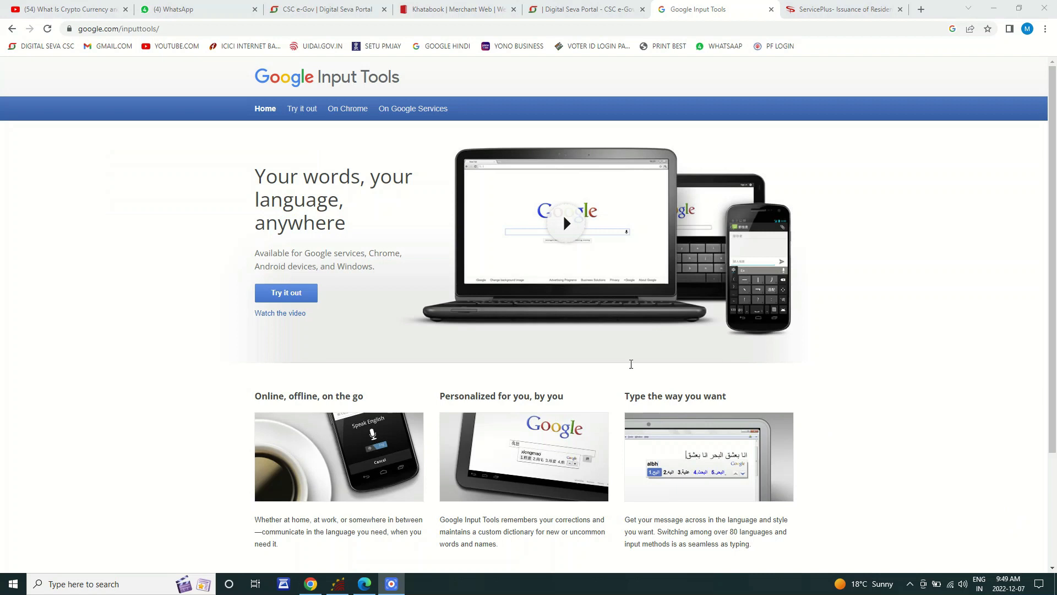
{"action": "left_click", "coordinate": [285, 297]}
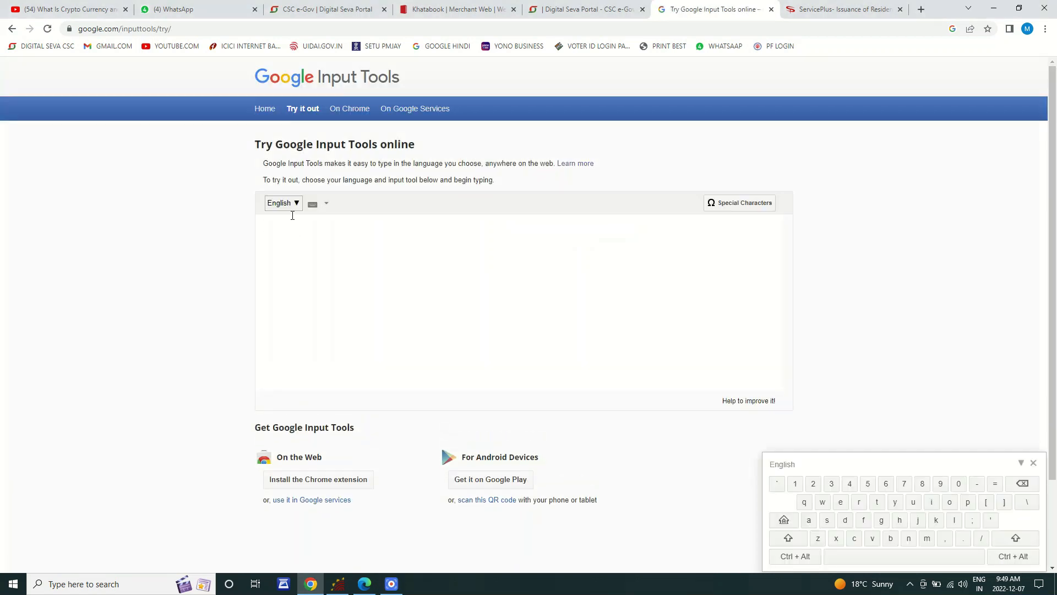
Step: With Hindi input, type DAHRIYA, pick the suggestion डहरिया and copy it
{"action": "left_click", "coordinate": [295, 205]}
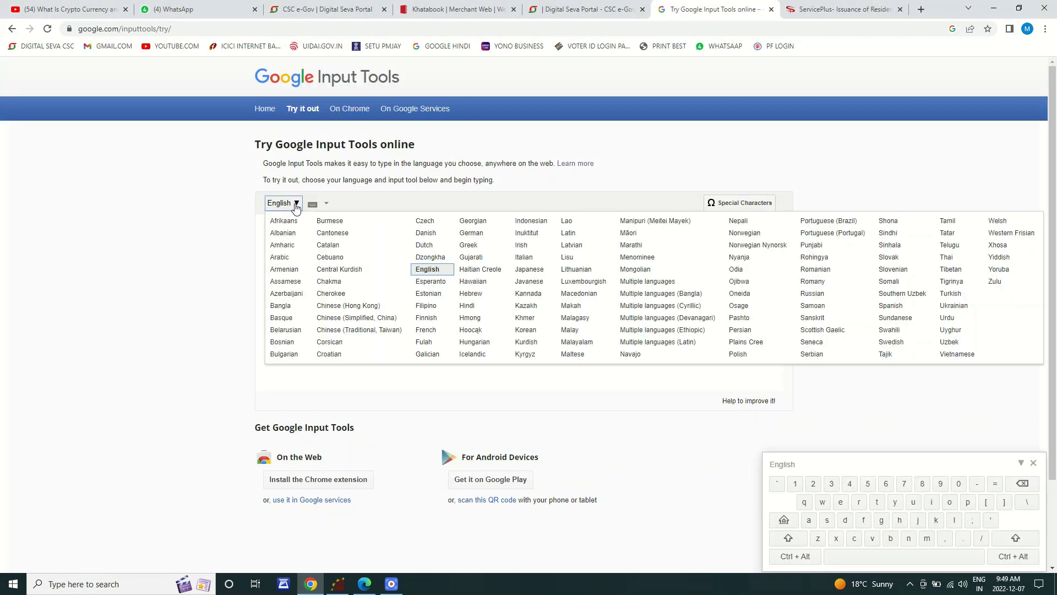
{"action": "left_click", "coordinate": [466, 306]}
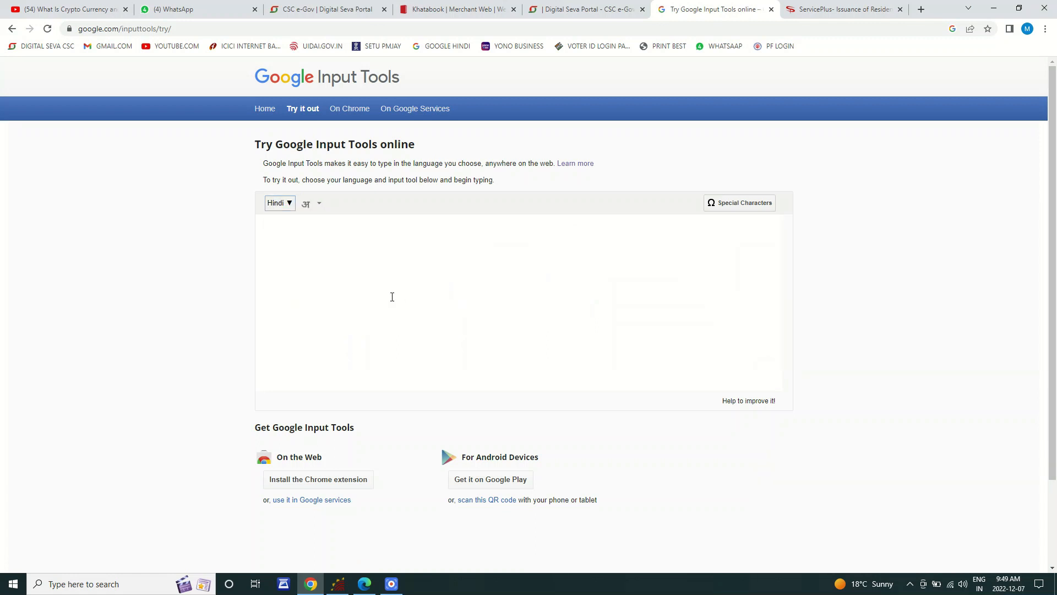
{"action": "type", "text": "DAA"}
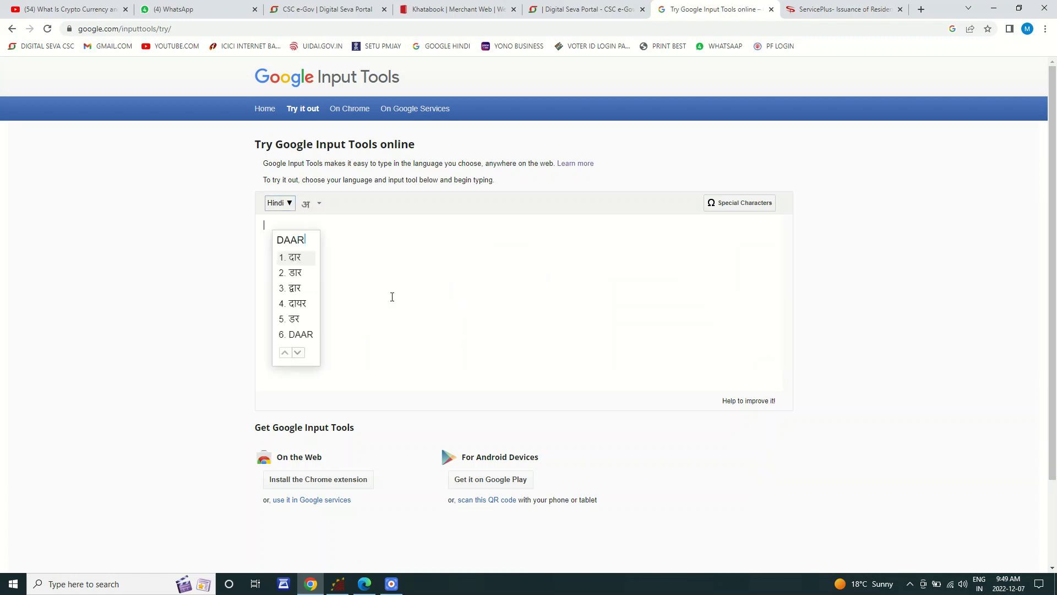
{"action": "key", "text": "BackSpace"}
{"action": "type", "text": "HRIYA"}
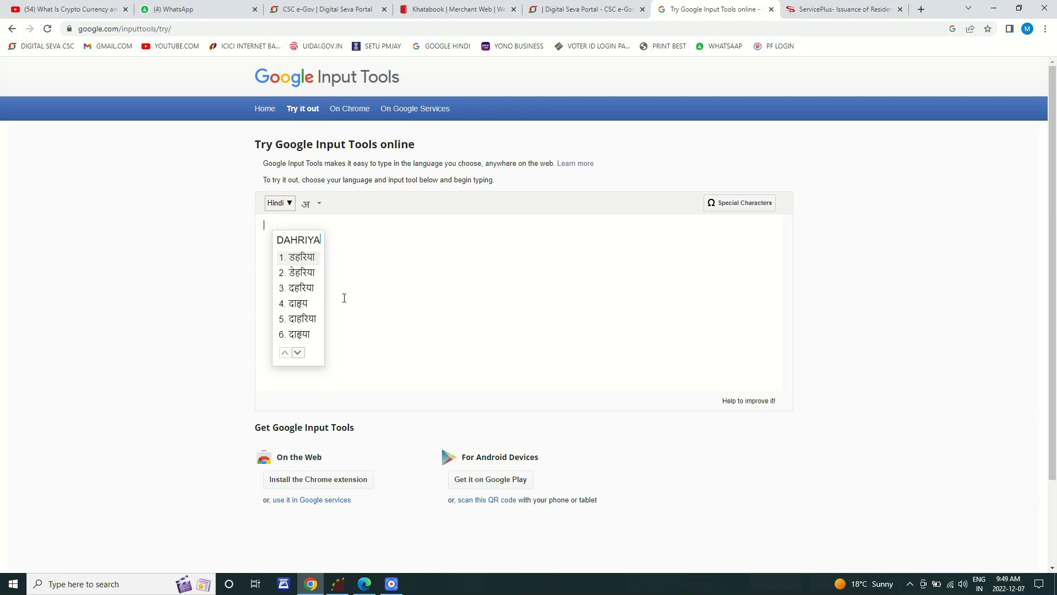
{"action": "left_click", "coordinate": [304, 256]}
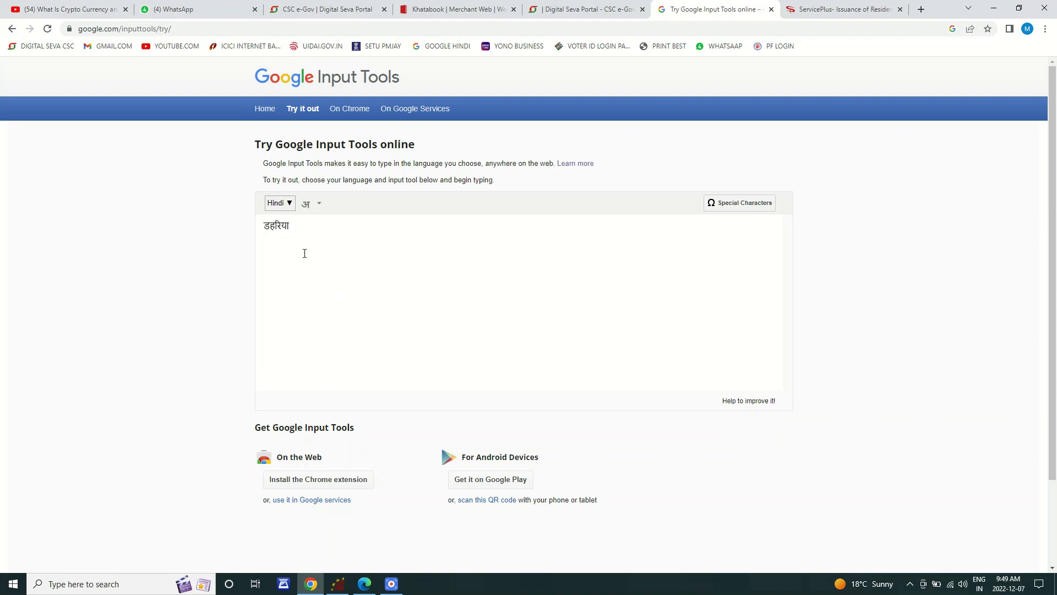
{"action": "key", "text": "ctrl+a"}
{"action": "key", "text": "ctrl+c"}
Step: Back on the form, replace the village name दारिया with the pasted डहरिया
{"action": "left_click", "coordinate": [823, 10]}
{"action": "double_click", "coordinate": [218, 311]}
{"action": "key", "text": "ctrl+v"}
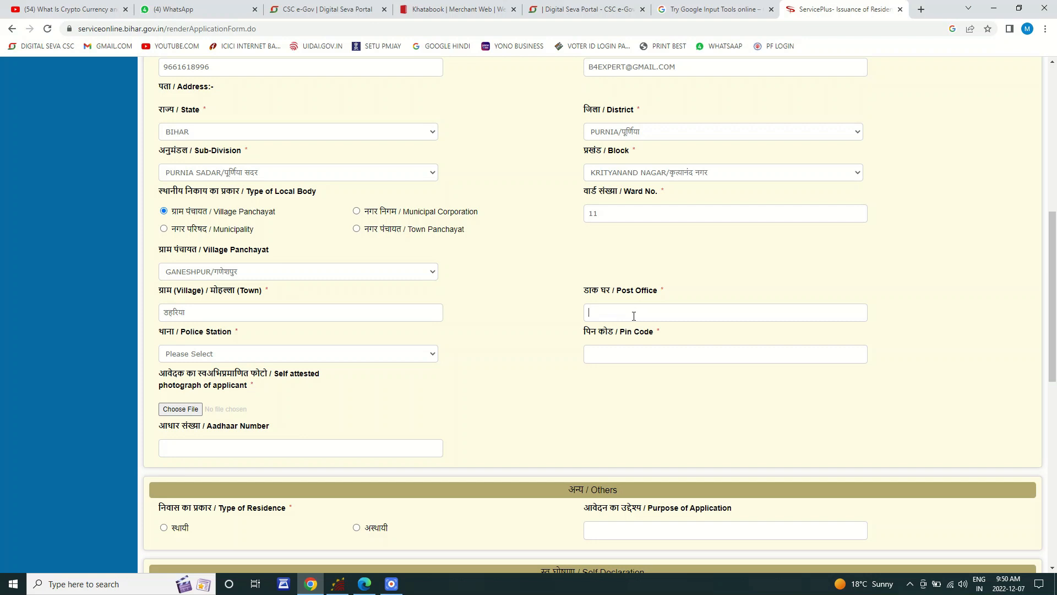
Step: Enter post office GANESHPUR and choose K Nagar as the police station
{"action": "type", "text": "GANESHPUR"}
{"action": "left_click", "coordinate": [212, 355]}
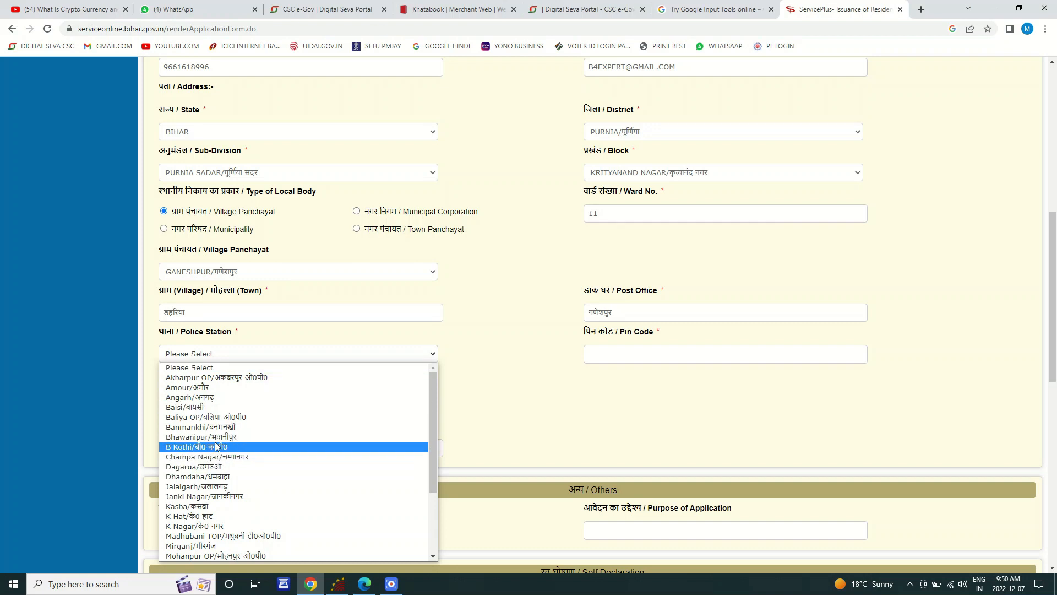
{"action": "key", "text": "k"}
{"action": "key", "text": "k"}
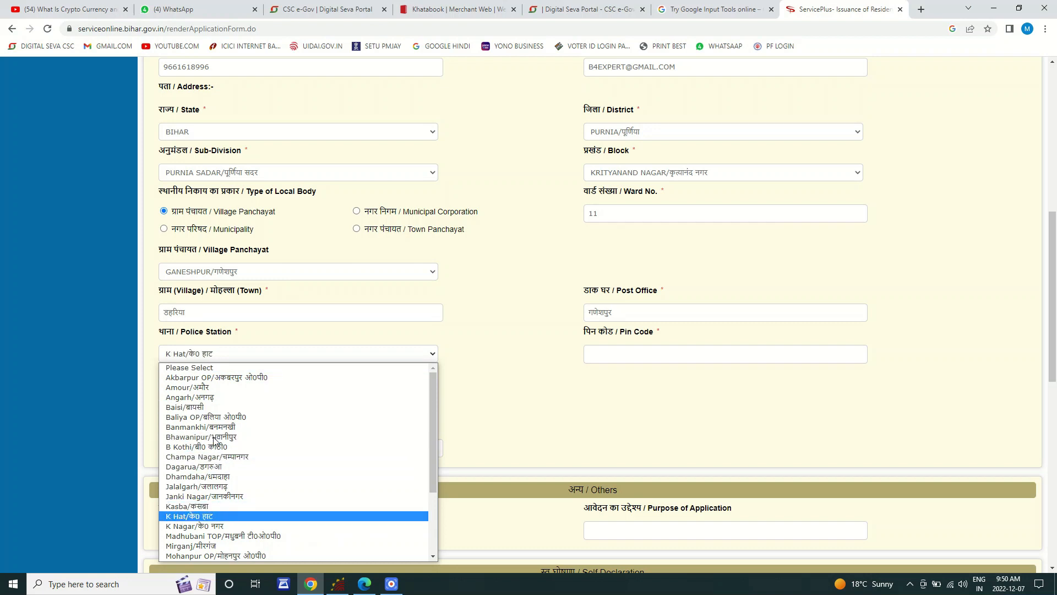
{"action": "key", "text": "Return"}
{"action": "left_click", "coordinate": [229, 357]}
{"action": "left_click", "coordinate": [219, 525]}
Step: Enter PIN code 854205, correcting the mistyped 854320
{"action": "left_click", "coordinate": [622, 360]}
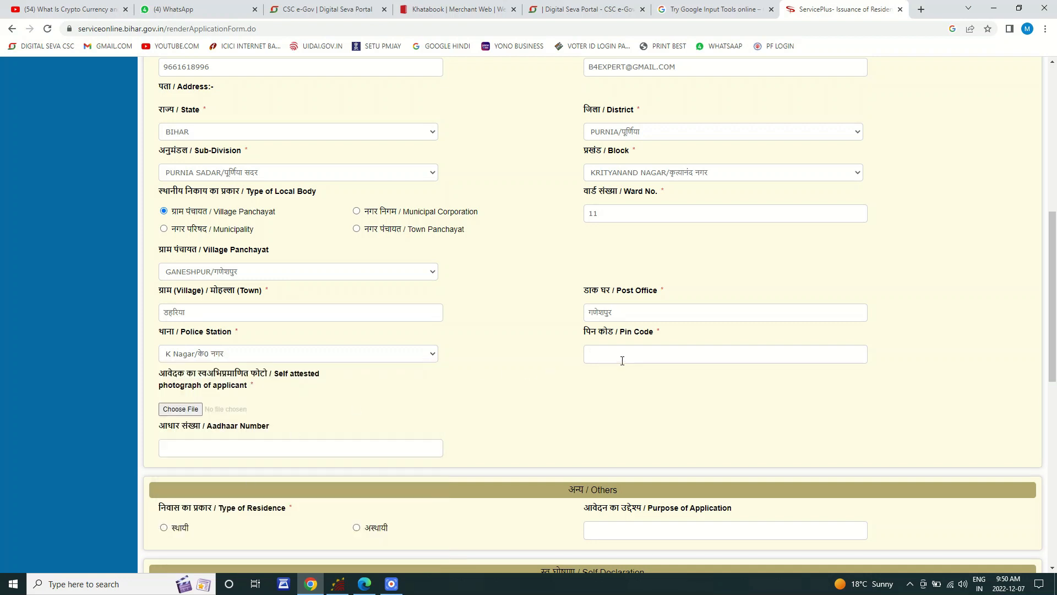
{"action": "type", "text": "854320"}
{"action": "key", "text": "ctrl+a"}
{"action": "key", "text": "BackSpace"}
{"action": "type", "text": "854205"}
{"action": "left_click", "coordinate": [175, 410]}
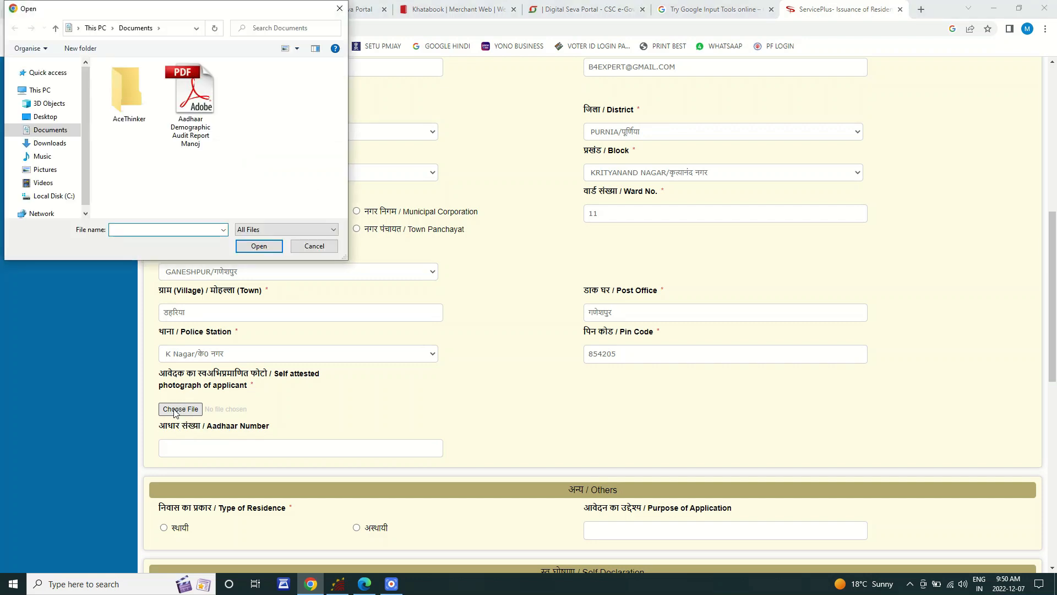
{"action": "left_click", "coordinate": [45, 118]}
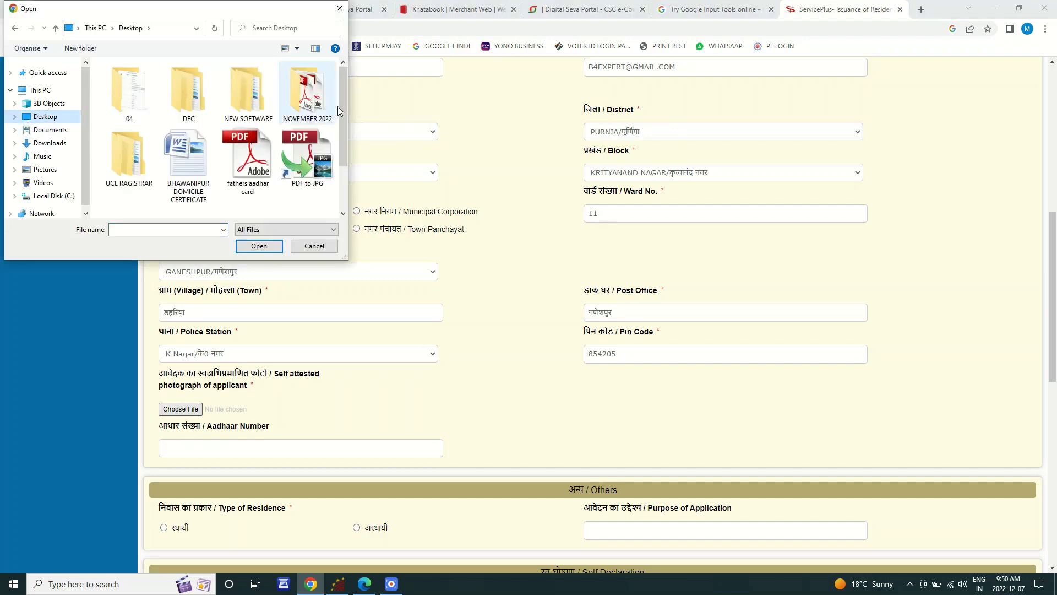
{"action": "left_click", "coordinate": [135, 157]}
{"action": "double_click", "coordinate": [256, 99]}
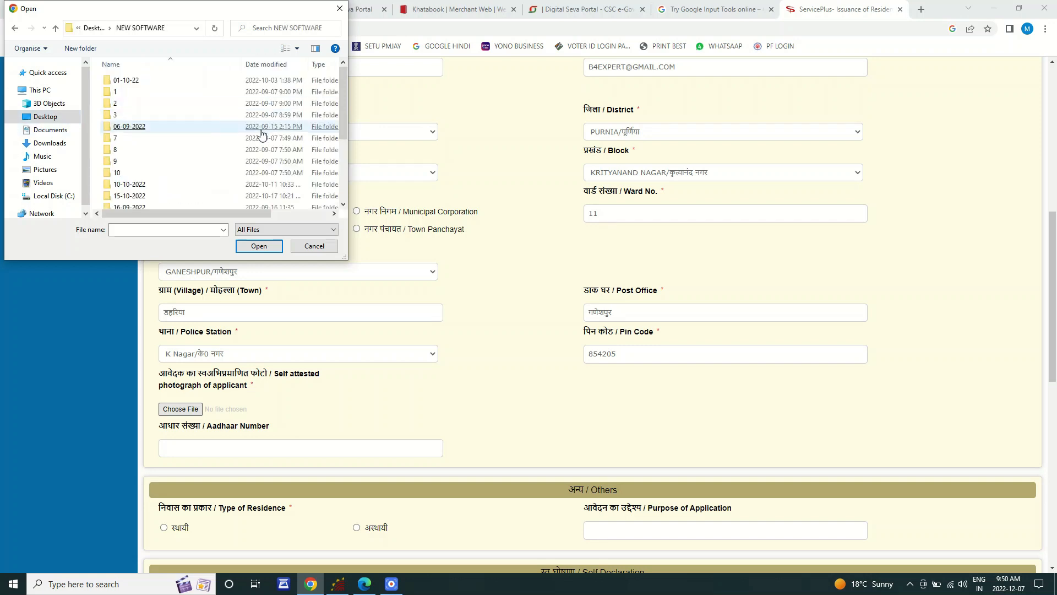
{"action": "double_click", "coordinate": [122, 104]}
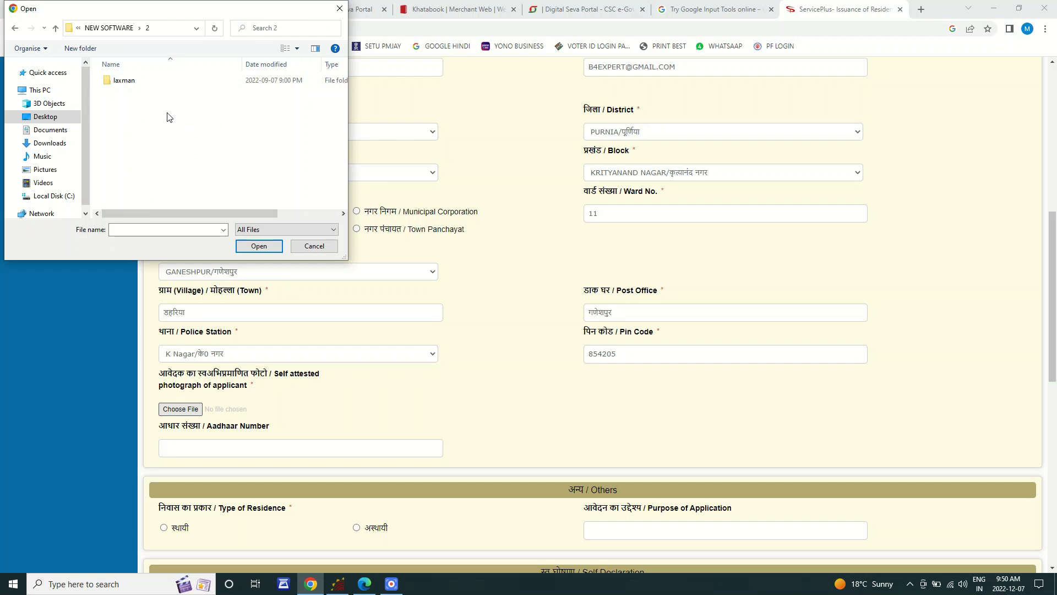
{"action": "left_click", "coordinate": [339, 9]}
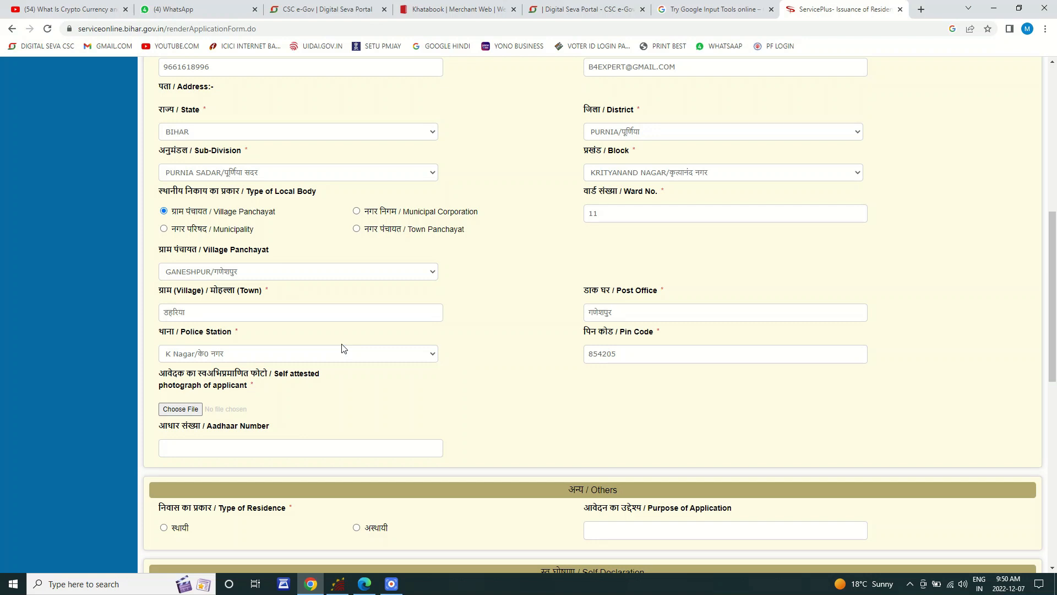
Step: Scroll down and mark the residence type as स्थायी
{"action": "scroll", "coordinate": [338, 378], "scroll_direction": "down", "scroll_amount": 2}
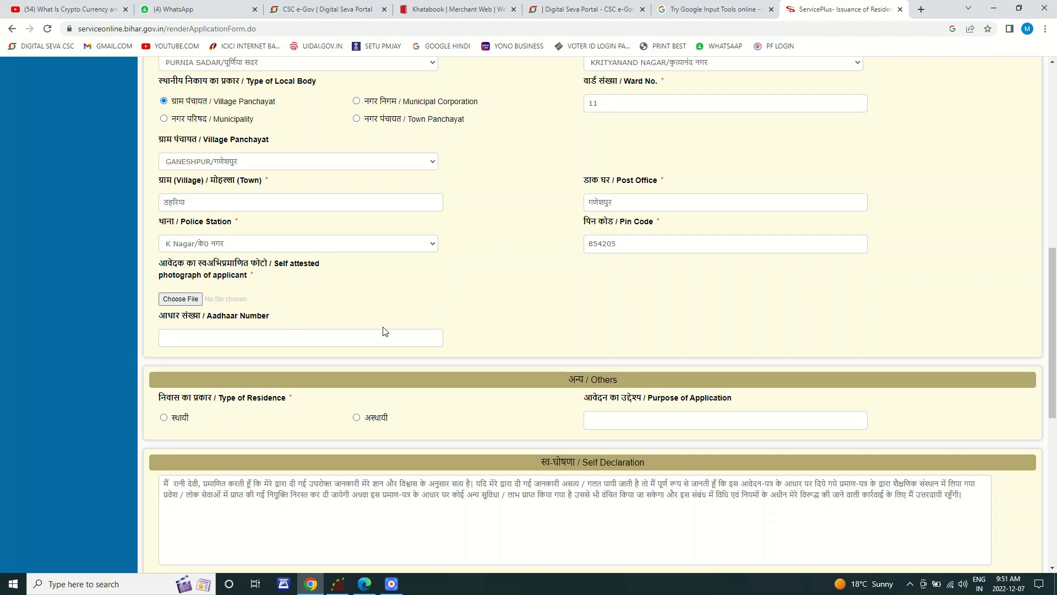
{"action": "scroll", "coordinate": [332, 332], "scroll_direction": "down", "scroll_amount": 2}
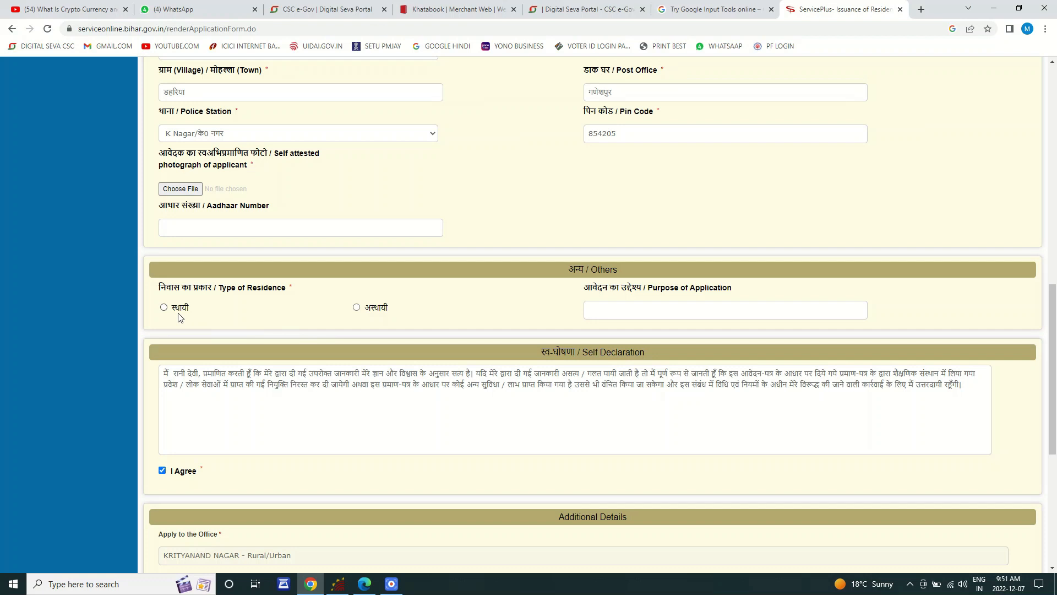
{"action": "left_click", "coordinate": [164, 307]}
Step: Enter SARKARI LABH as the purpose of application, fixing the typo
{"action": "left_click", "coordinate": [651, 312]}
{"action": "type", "text": "SARKARI LBA"}
{"action": "key", "text": "ctrl+shift+Left"}
{"action": "key", "text": "BackSpace"}
{"action": "type", "text": "LABH"}
Step: Scroll to the bottom and enter the captcha code 188498 in word verification
{"action": "scroll", "coordinate": [651, 314], "scroll_direction": "down", "scroll_amount": 5}
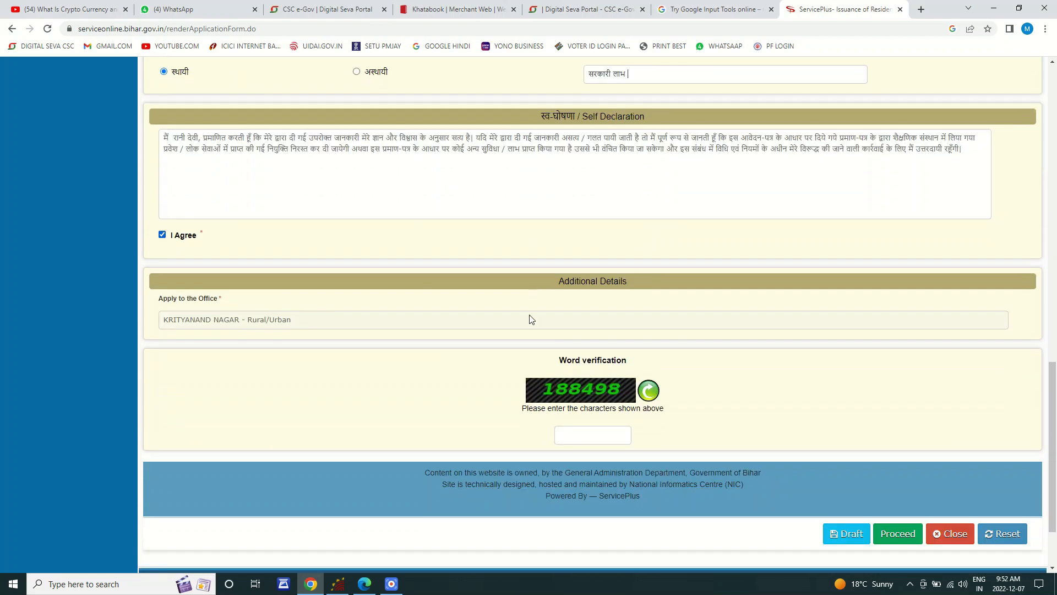
{"action": "scroll", "coordinate": [463, 331], "scroll_direction": "down", "scroll_amount": 1}
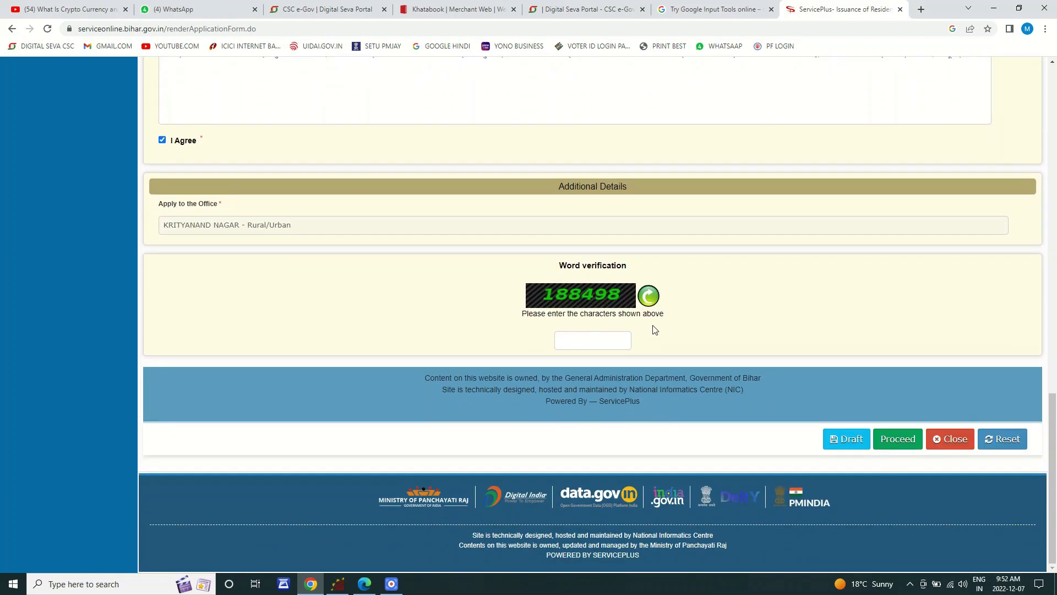
{"action": "left_click", "coordinate": [594, 339]}
{"action": "type", "text": "188498"}
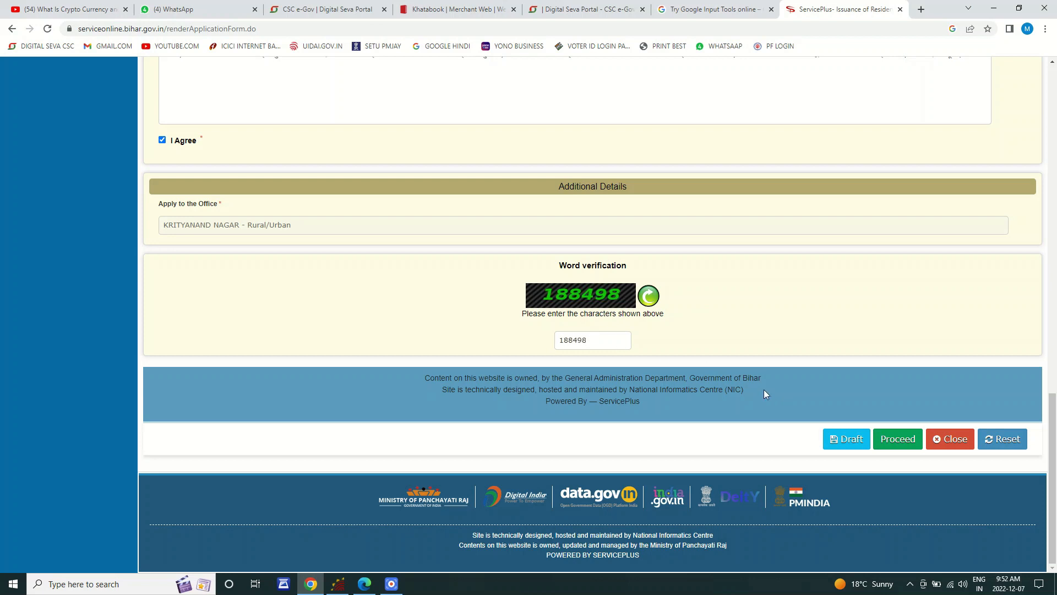